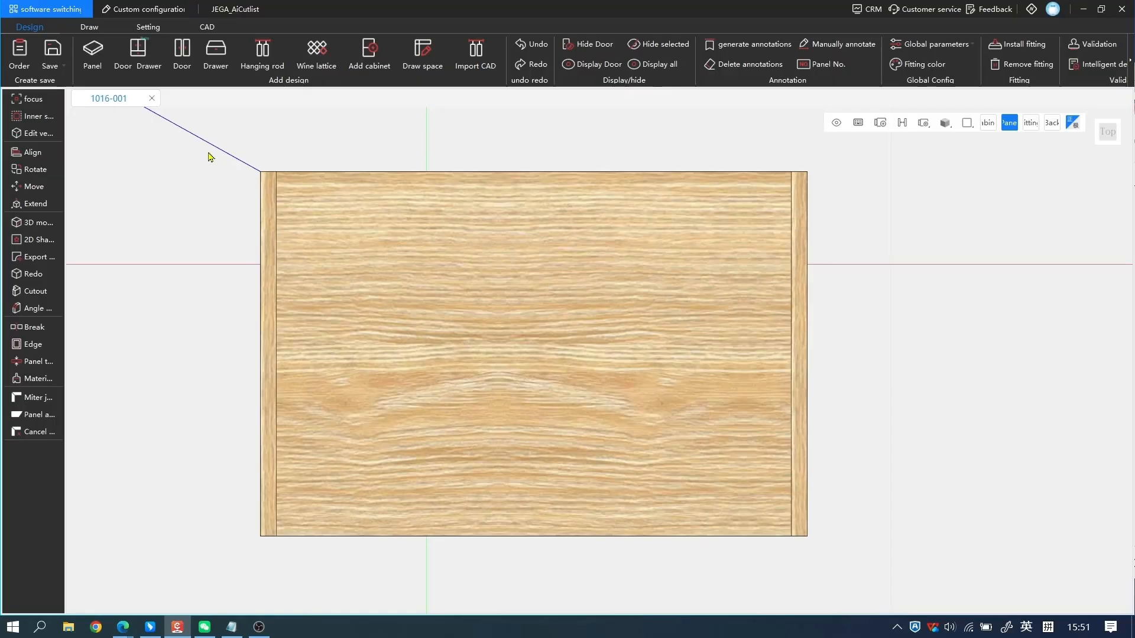
Show the command line and draw a closed square polyline with sides of 100 near the wood panel's upper-left corner.
{"action": "left_click", "coordinate": [94, 28]}
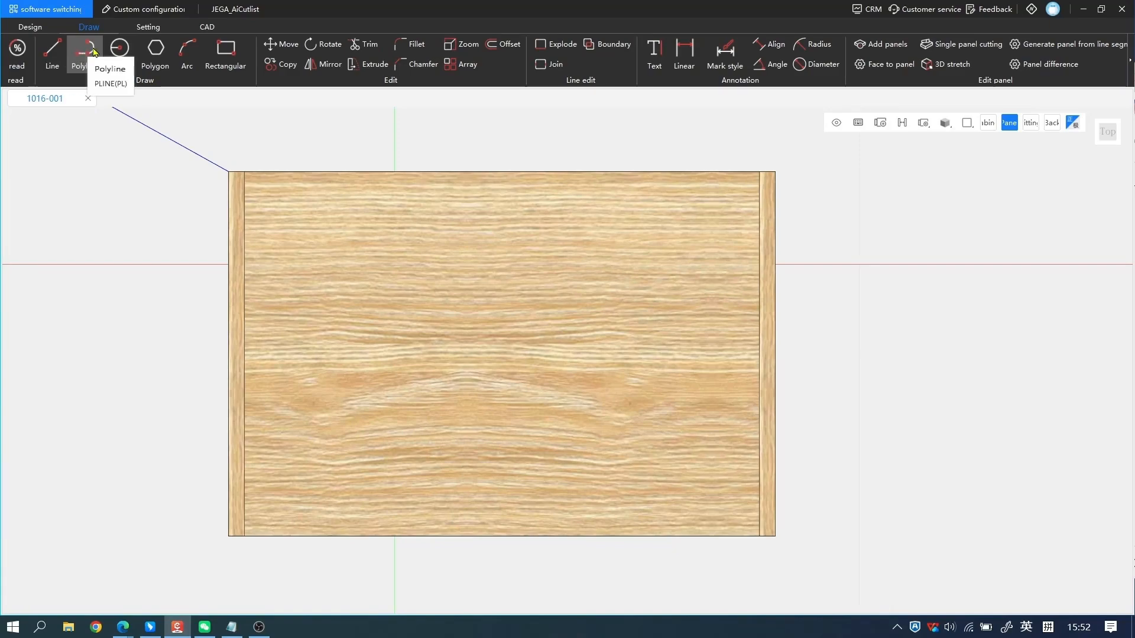
{"action": "key", "text": "ctrl+grave"}
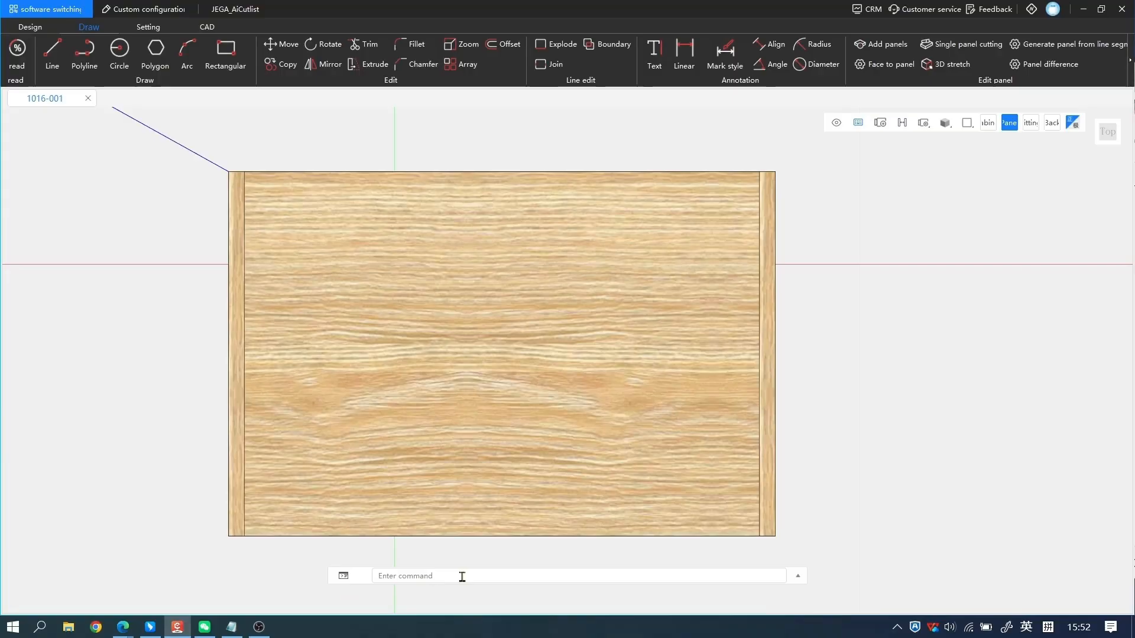
{"action": "left_click", "coordinate": [85, 62]}
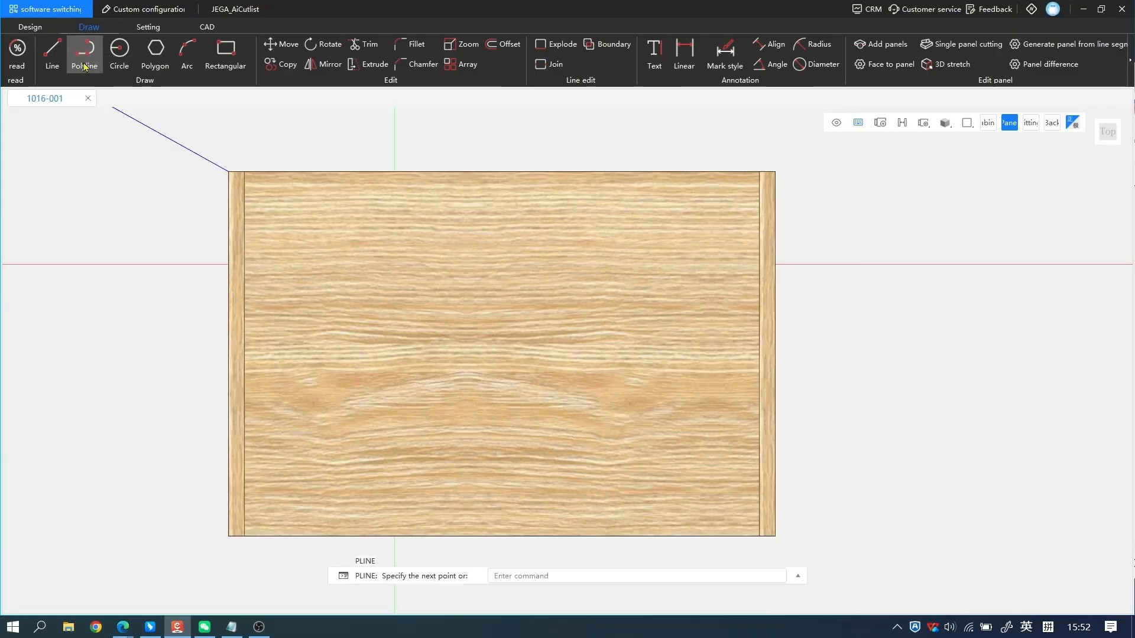
{"action": "left_click", "coordinate": [280, 225]}
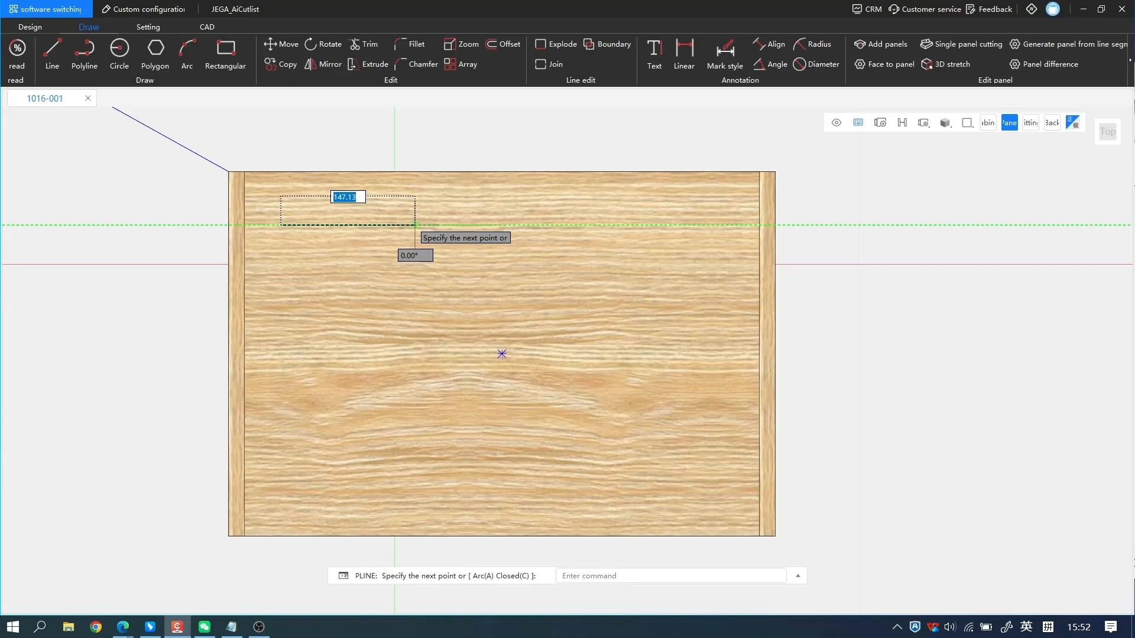
{"action": "type", "text": "100"}
{"action": "key", "text": "Return"}
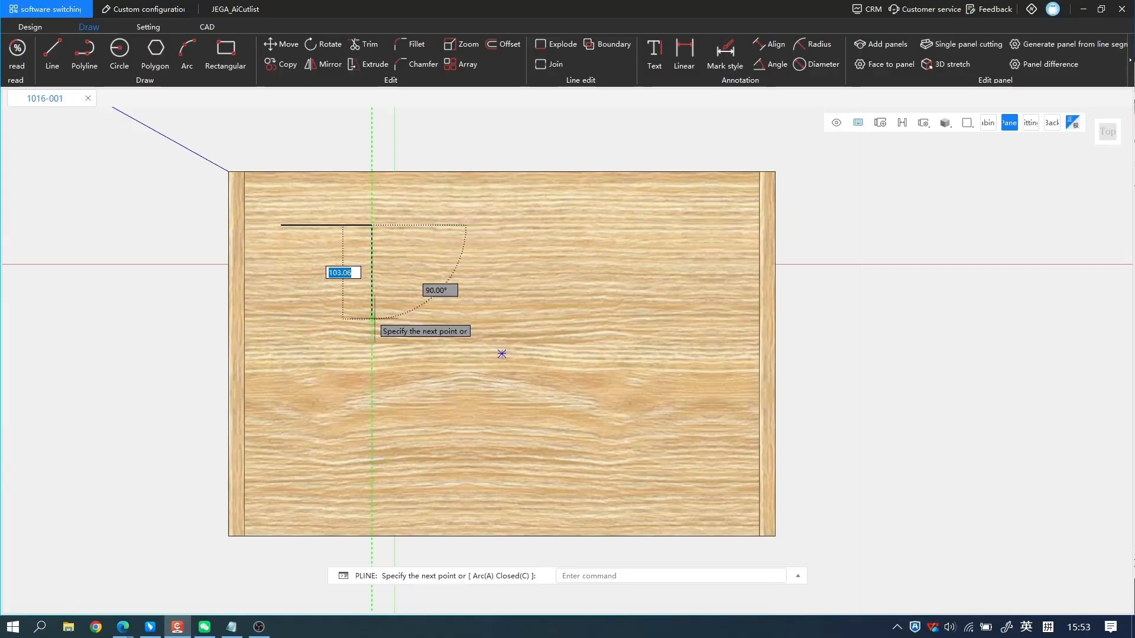
{"action": "type", "text": "100"}
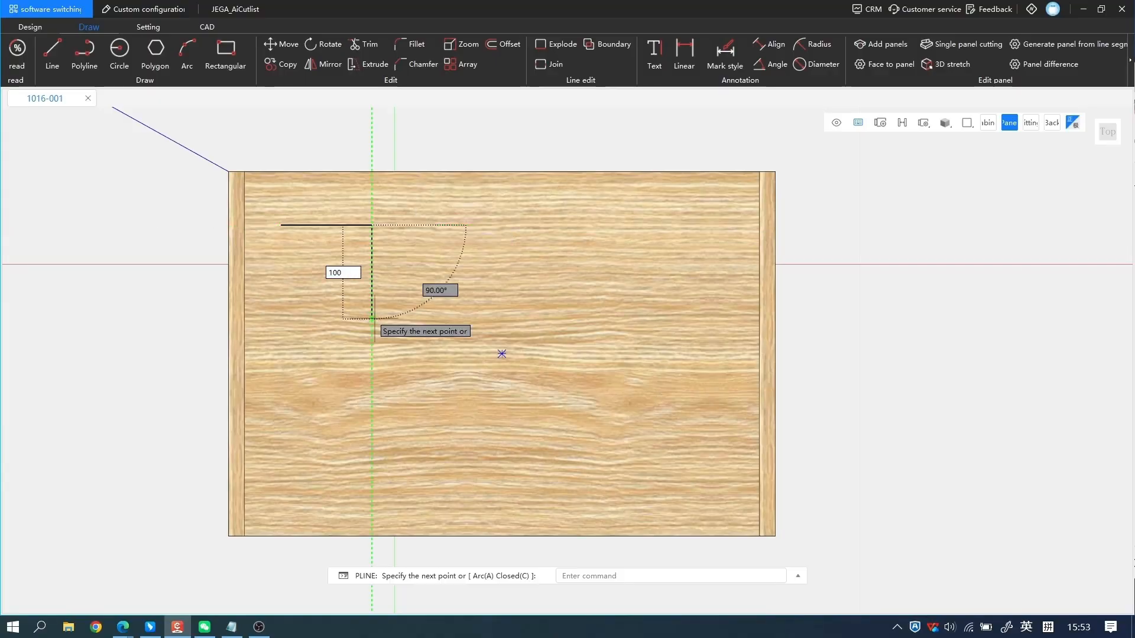
{"action": "key", "text": "Return"}
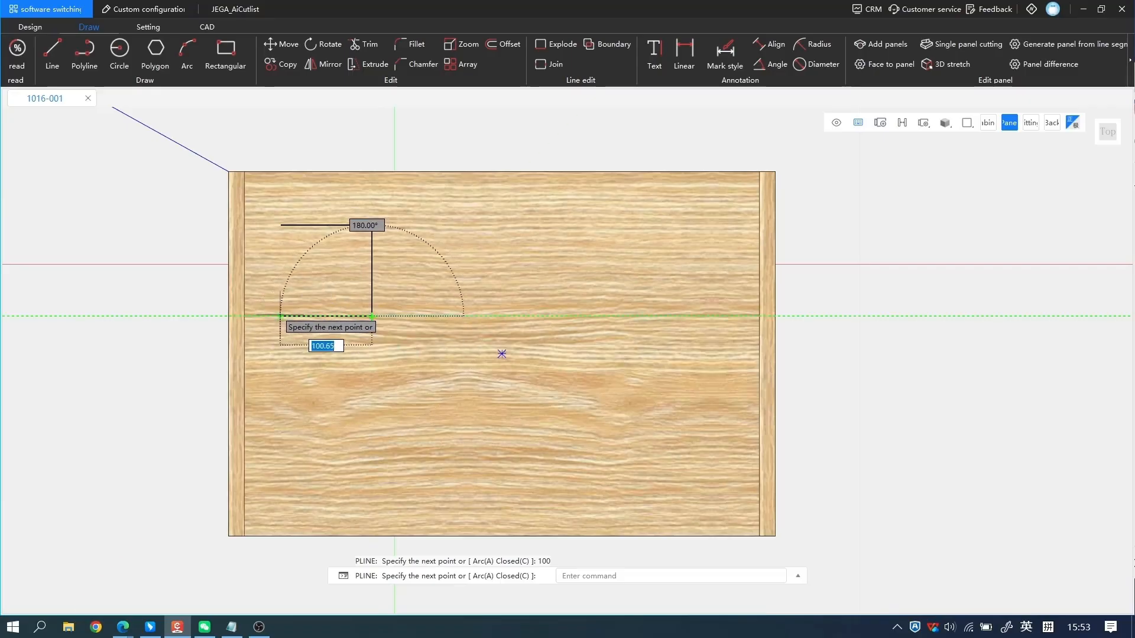
{"action": "type", "text": "100"}
{"action": "key", "text": "Return"}
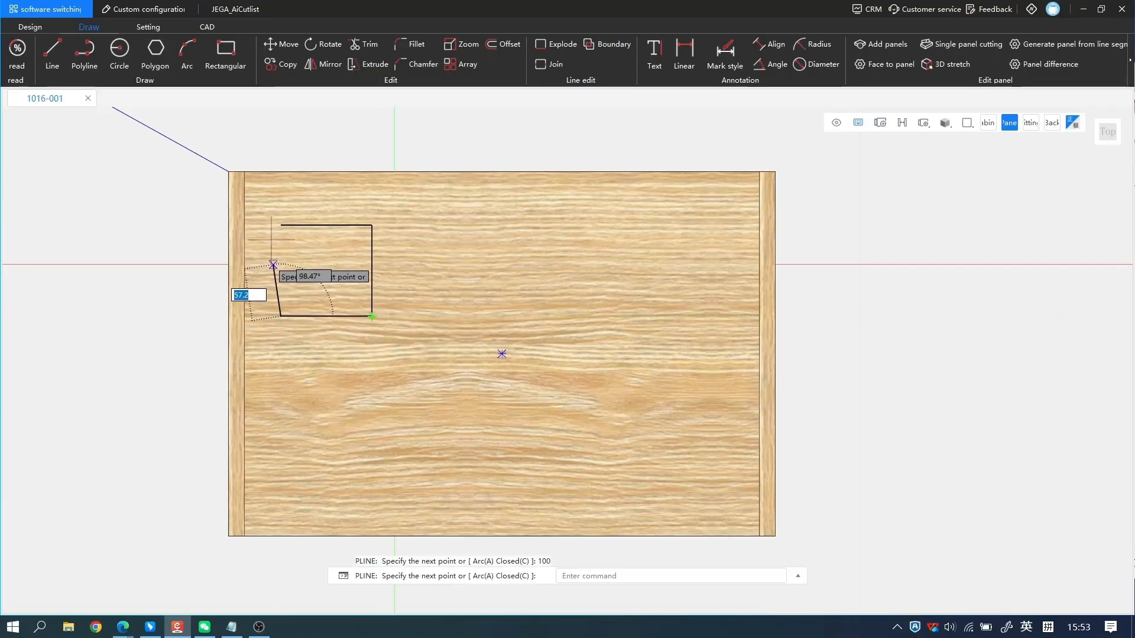
{"action": "left_click", "coordinate": [281, 226]}
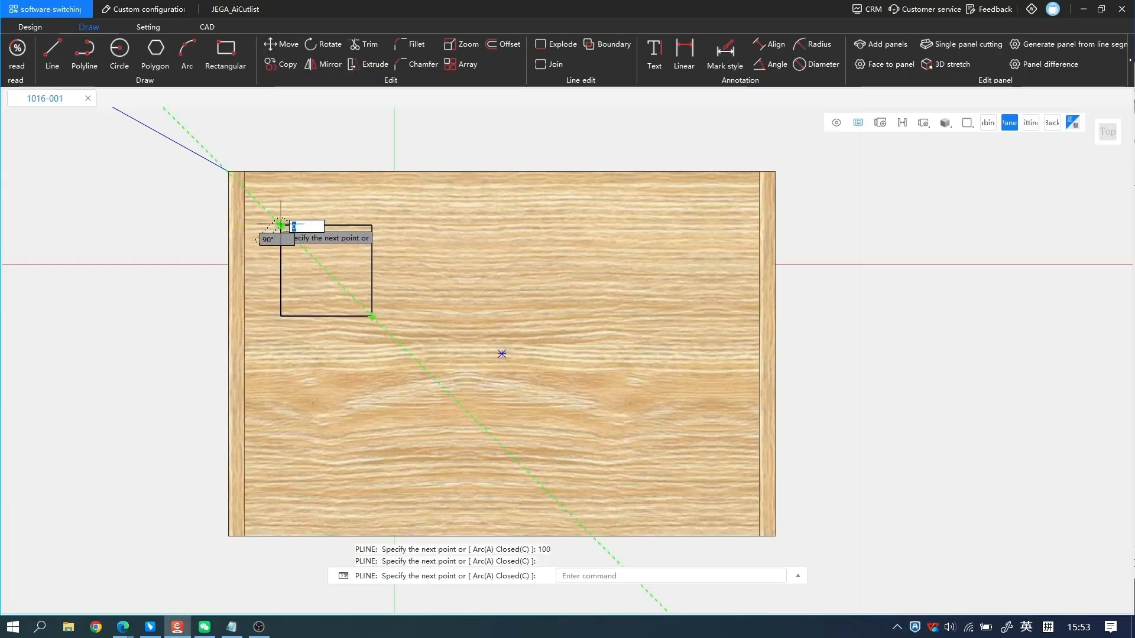
{"action": "key", "text": "Return"}
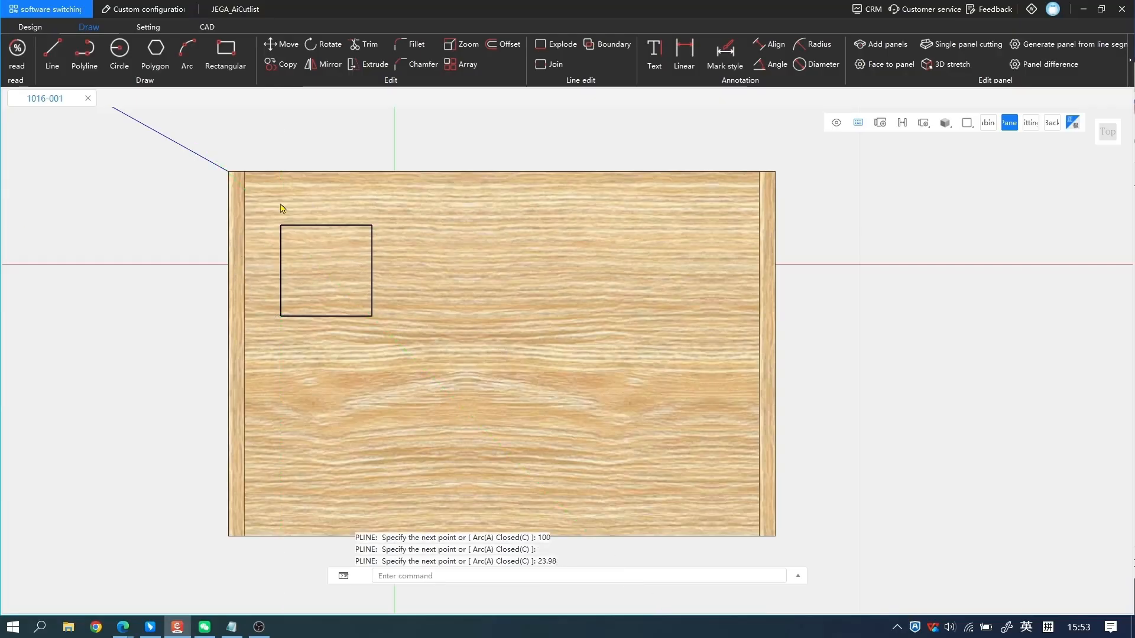
{"action": "left_click", "coordinate": [372, 237]}
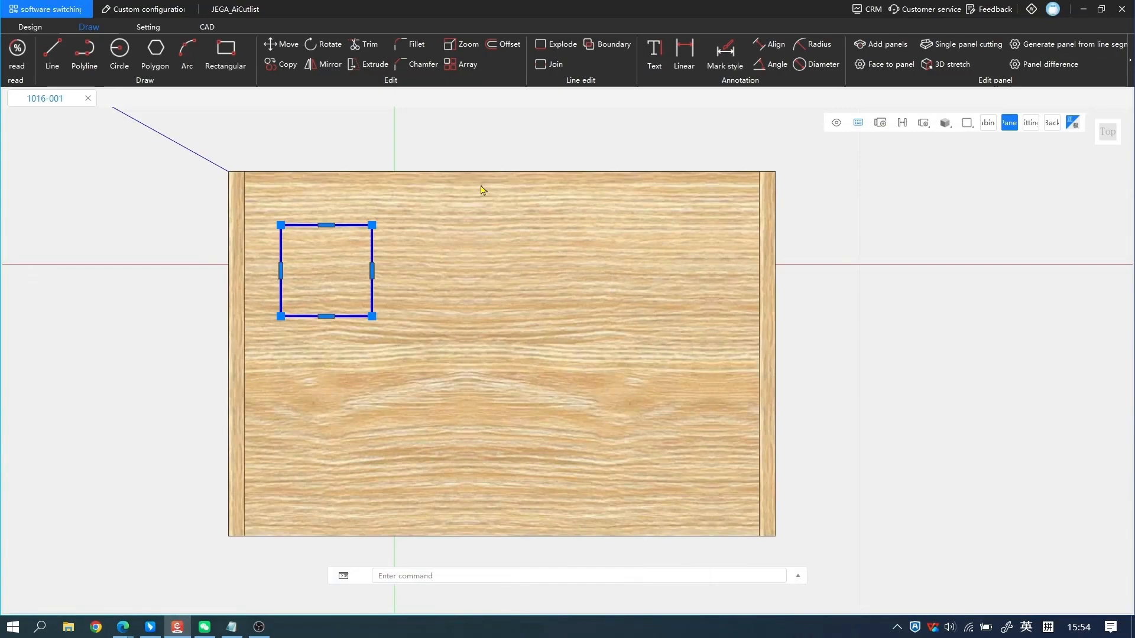
Start a polyline below the square with a horizontal segment of 100 to the right, followed by an arc ending 45 straight down.
{"action": "key", "text": "space"}
{"action": "type", "text": "100"}
{"action": "key", "text": "Return"}
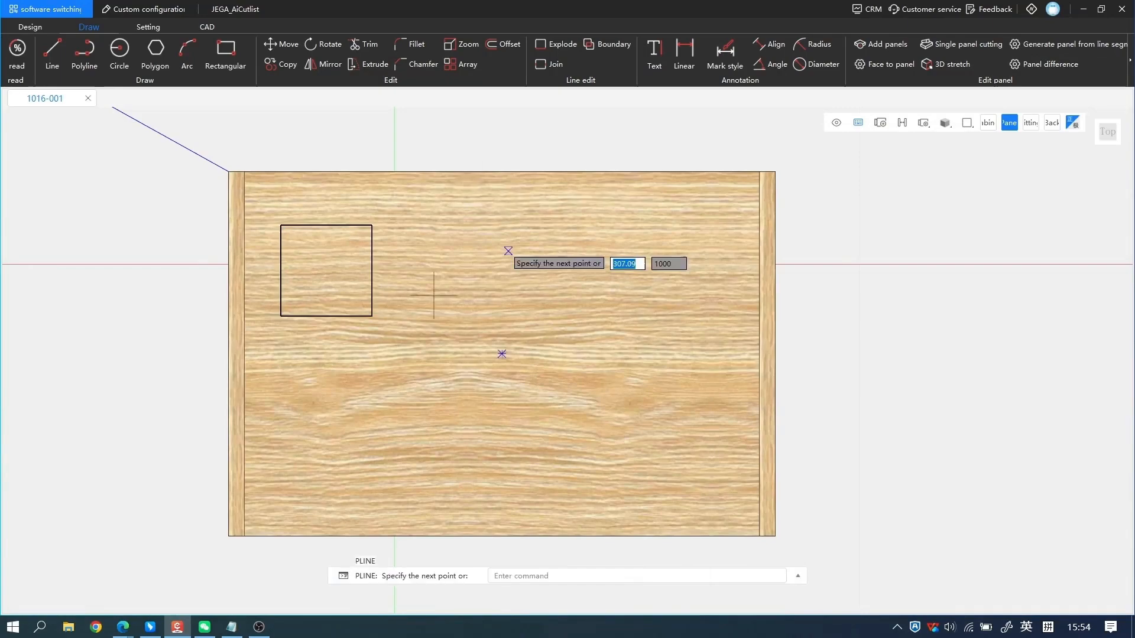
{"action": "left_click", "coordinate": [278, 355]}
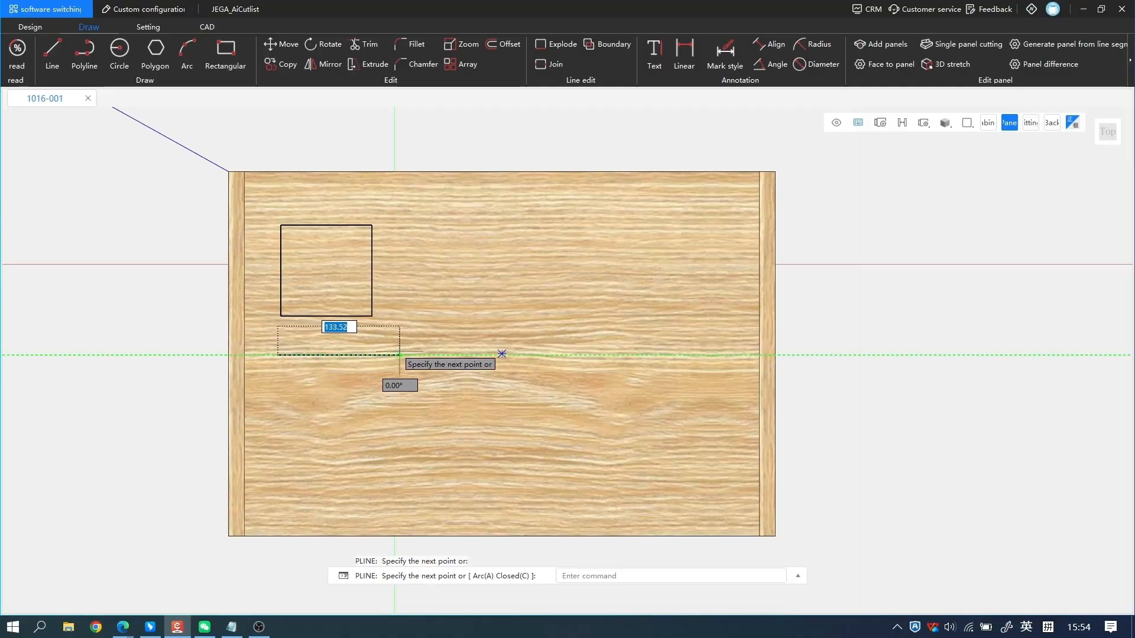
{"action": "type", "text": "100"}
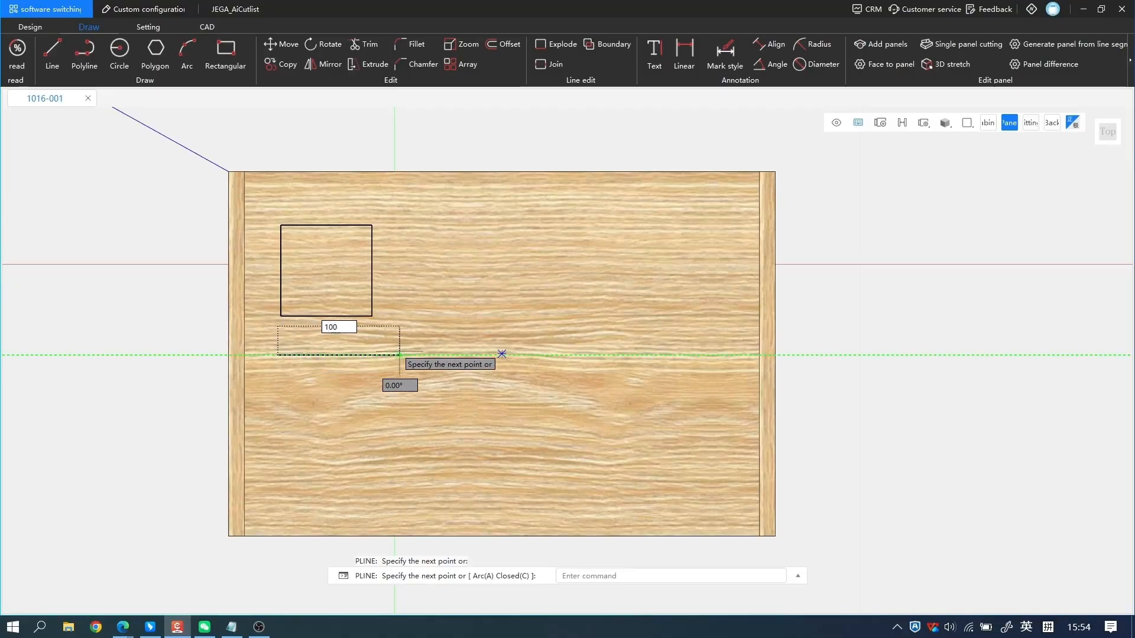
{"action": "key", "text": "Return"}
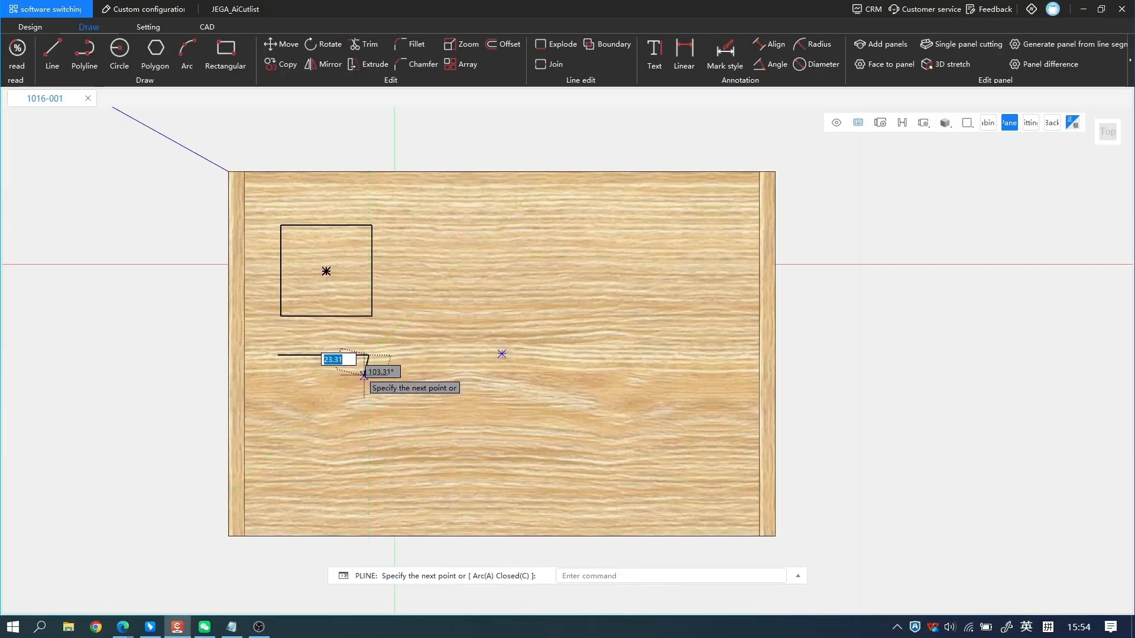
{"action": "type", "text": "a"}
{"action": "key", "text": "Return"}
{"action": "type", "text": "45"}
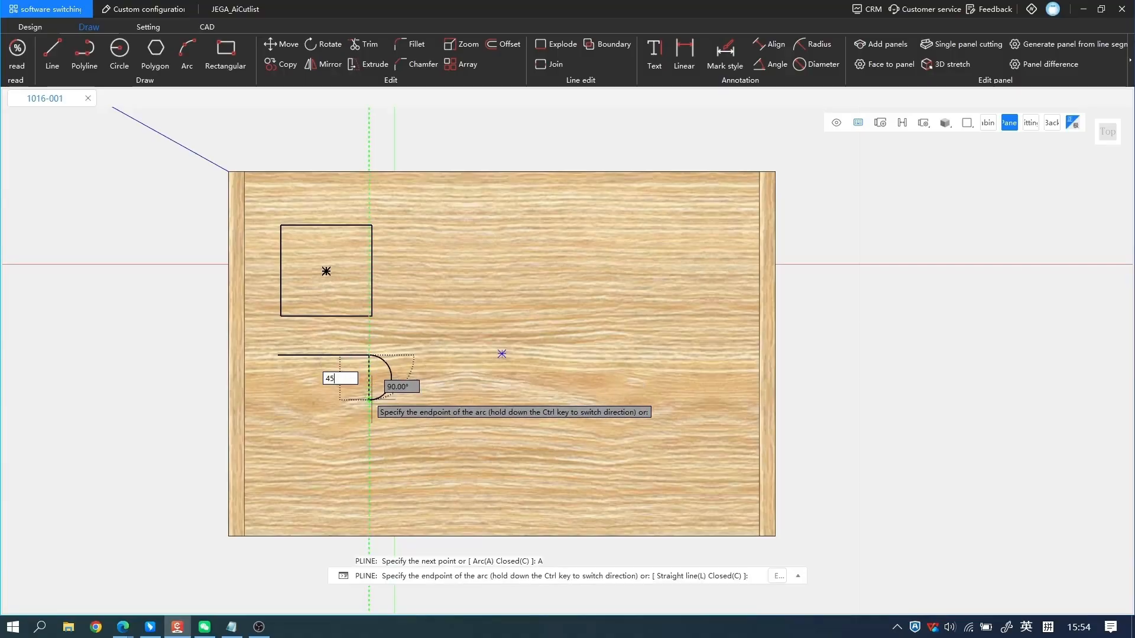
{"action": "key", "text": "Return"}
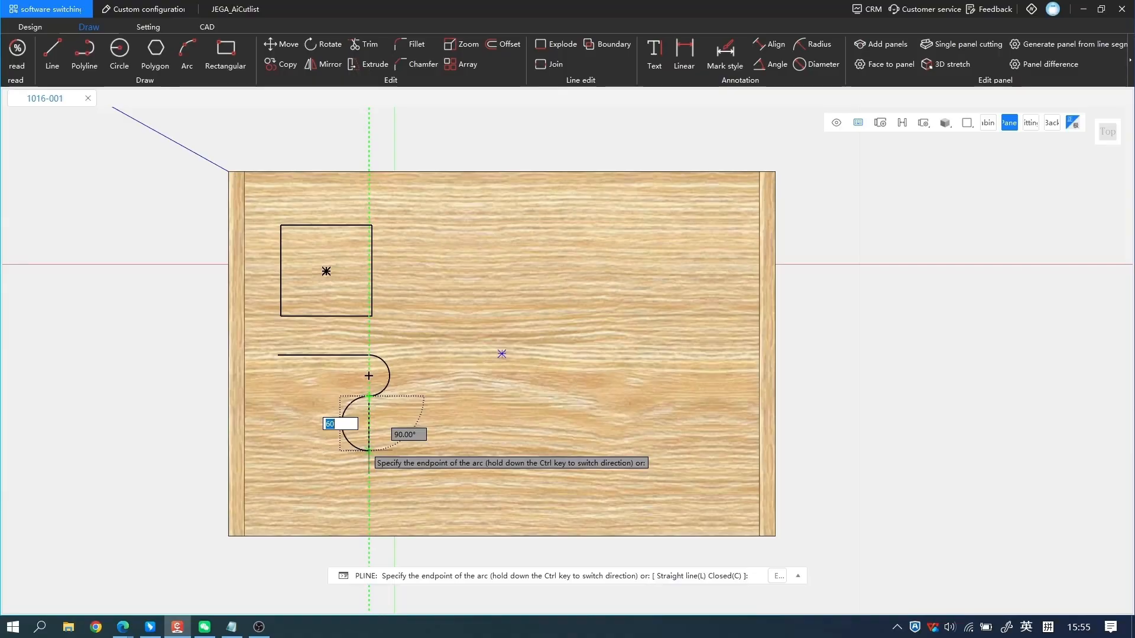
Switch the polyline back to straight segments, add a horizontal segment of 100 to the left and close the outline.
{"action": "key", "text": "BackSpace"}
{"action": "type", "text": "L"}
{"action": "key", "text": "Return"}
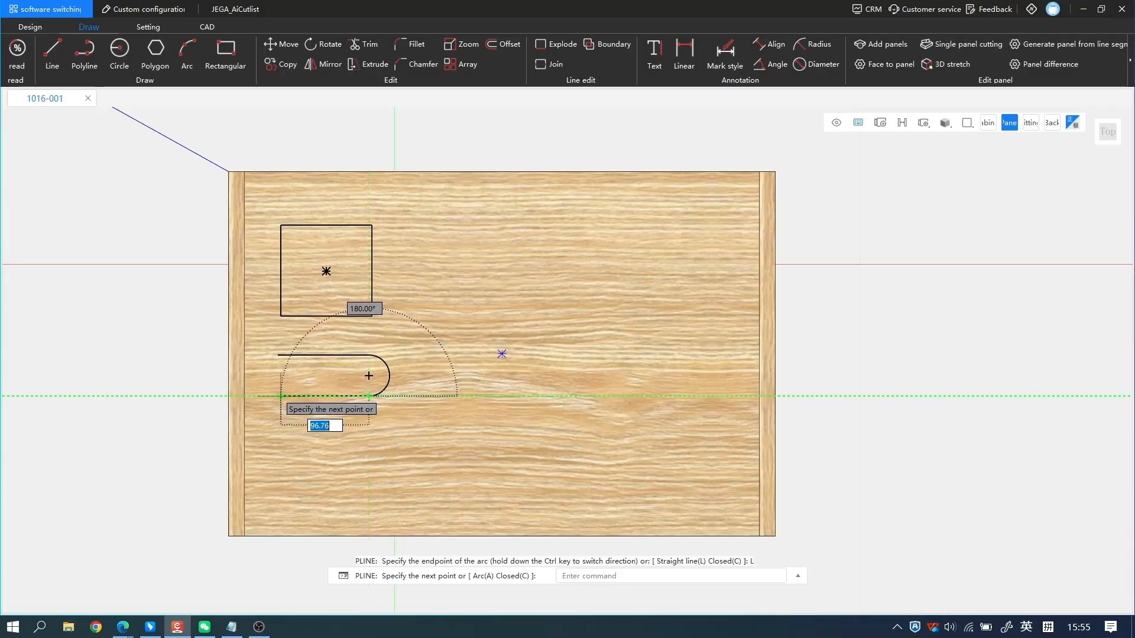
{"action": "type", "text": "100"}
{"action": "key", "text": "Return"}
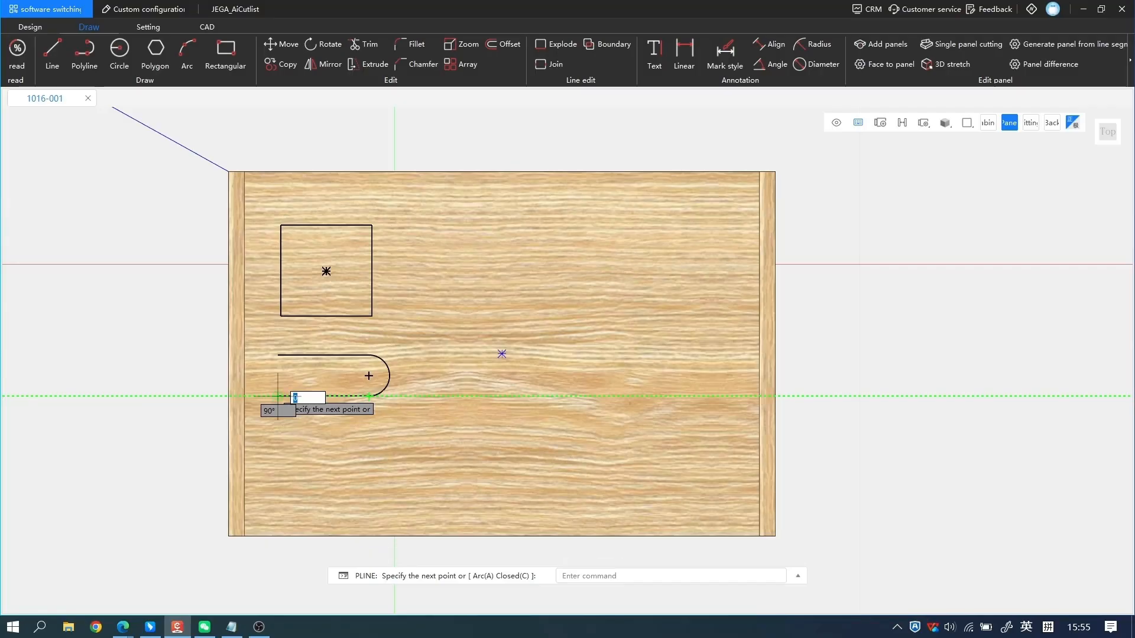
{"action": "type", "text": "c"}
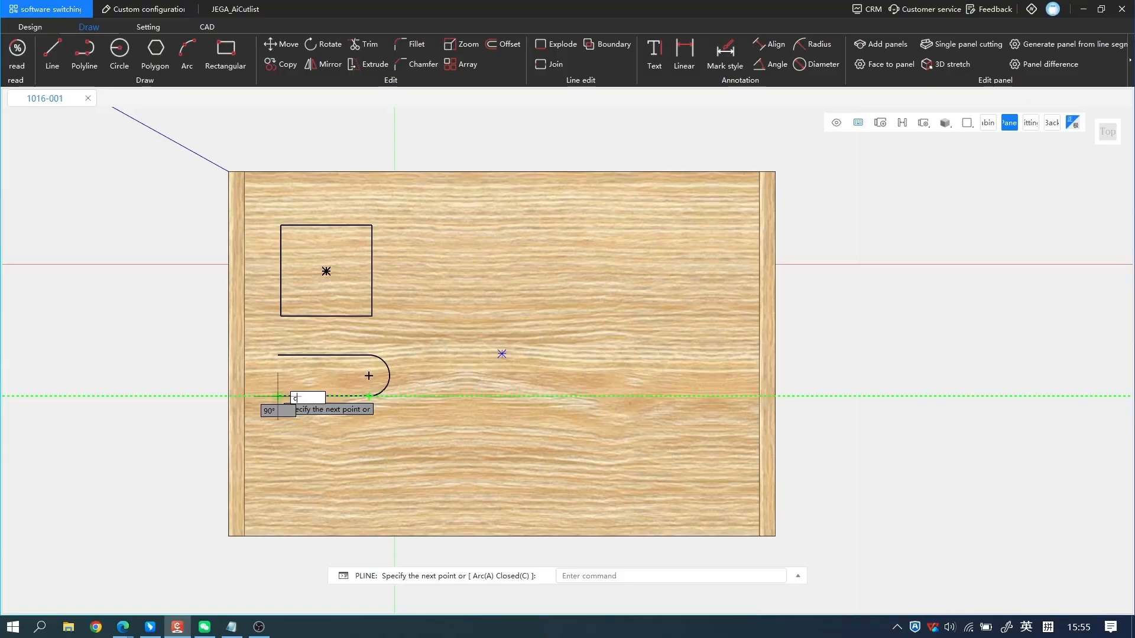
{"action": "key", "text": "Return"}
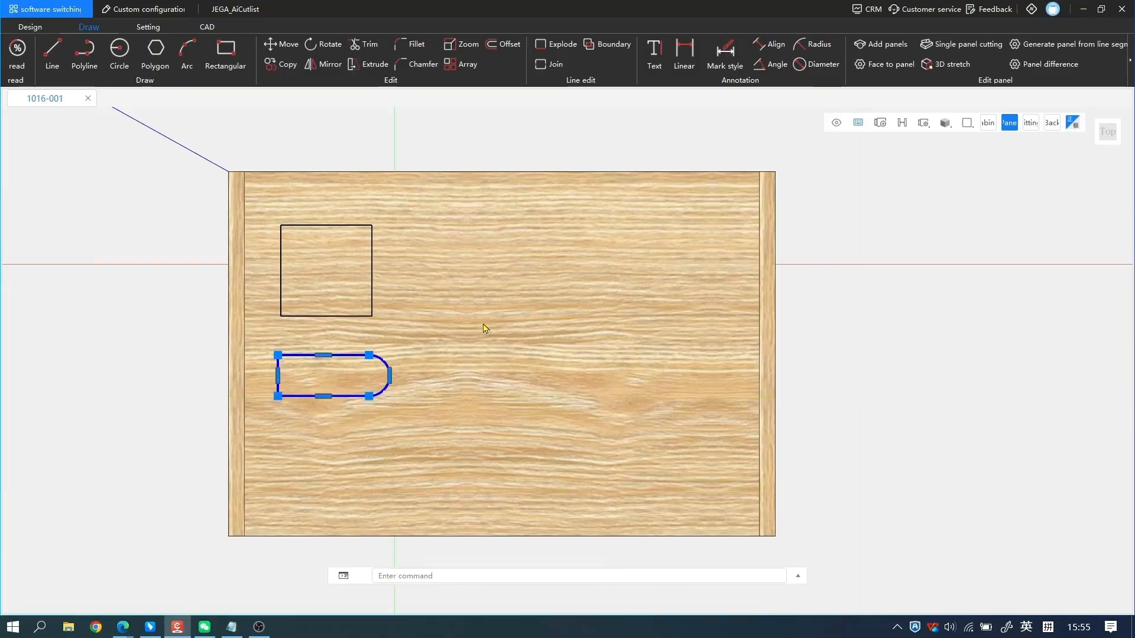
Start a polyline at the left side panel's inner edge, below the rounded outline, with a horizontal segment of 400 to the right.
{"action": "left_click", "coordinate": [87, 59]}
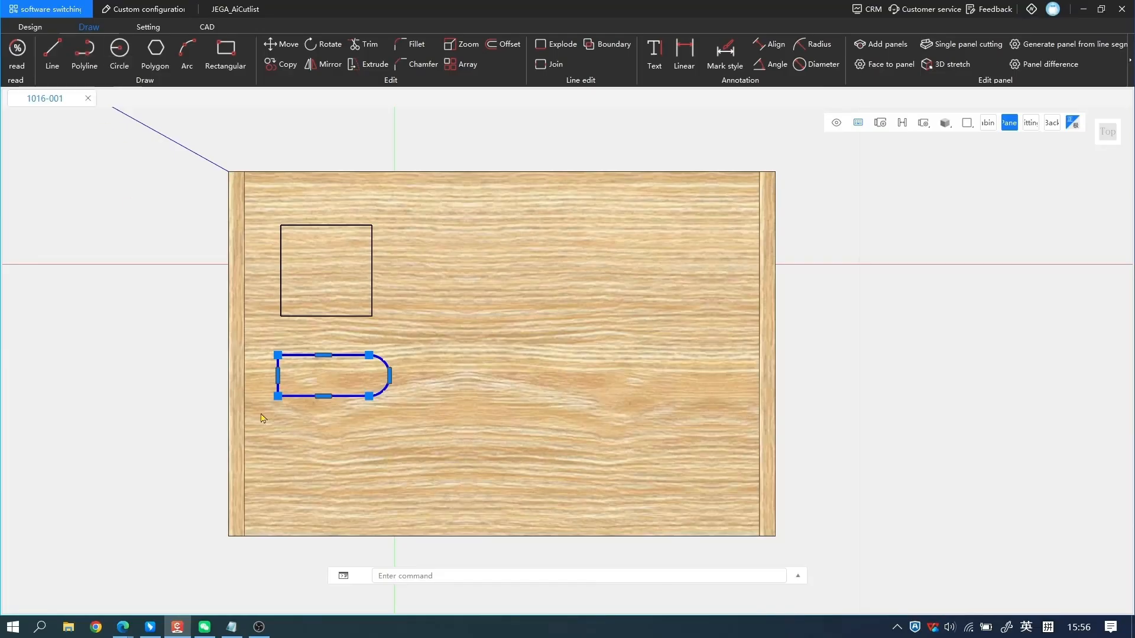
{"action": "type", "text": "PL"}
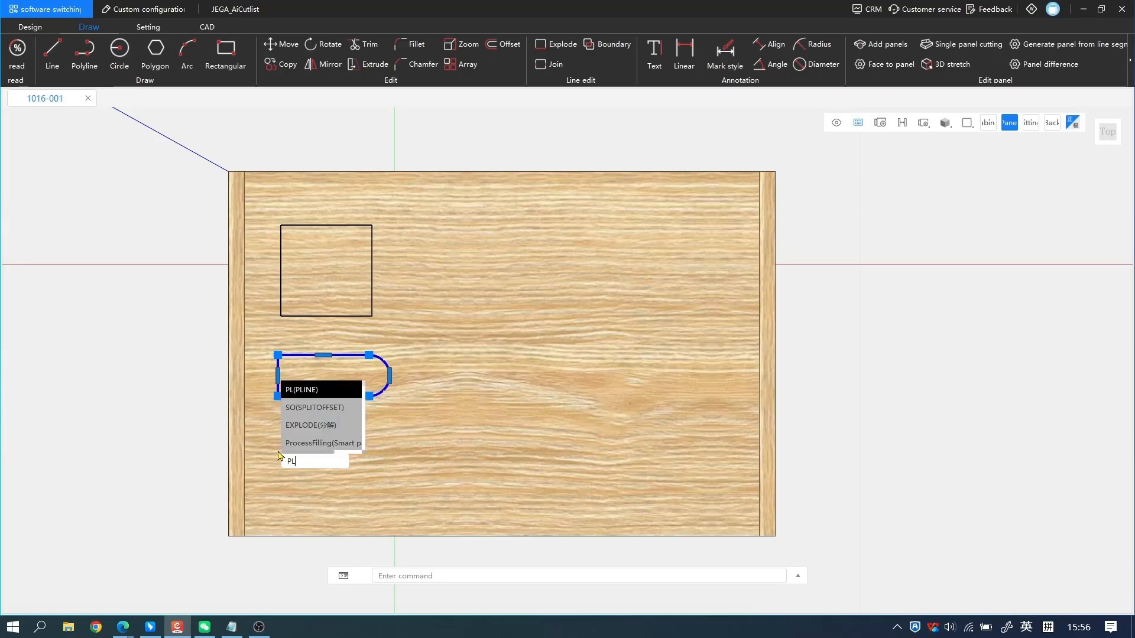
{"action": "key", "text": "Return"}
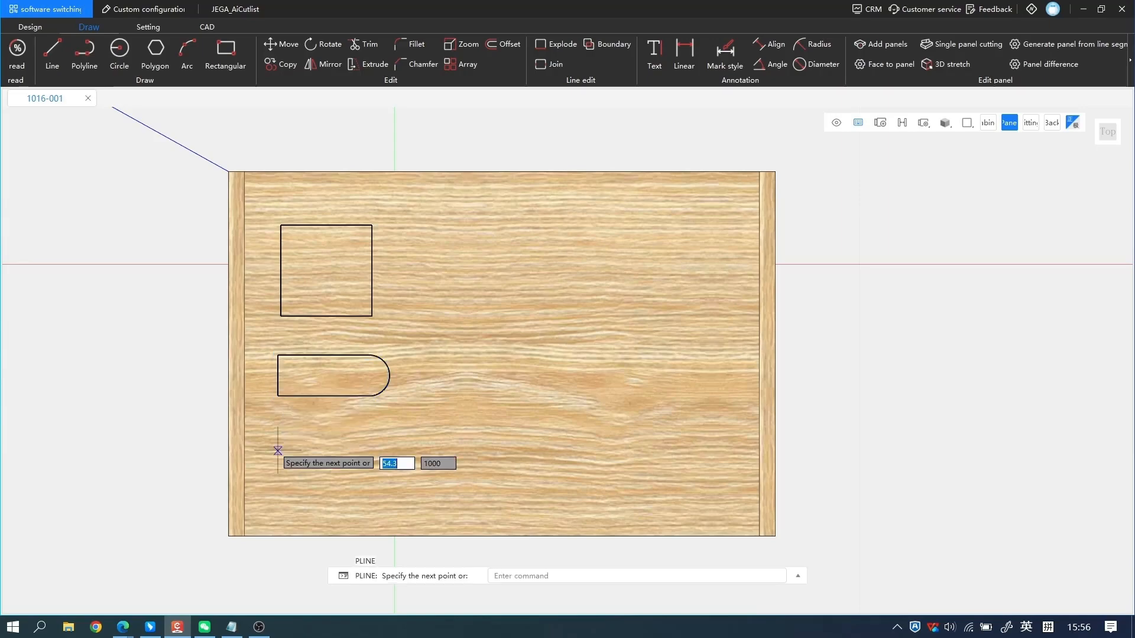
{"action": "left_click", "coordinate": [244, 447]}
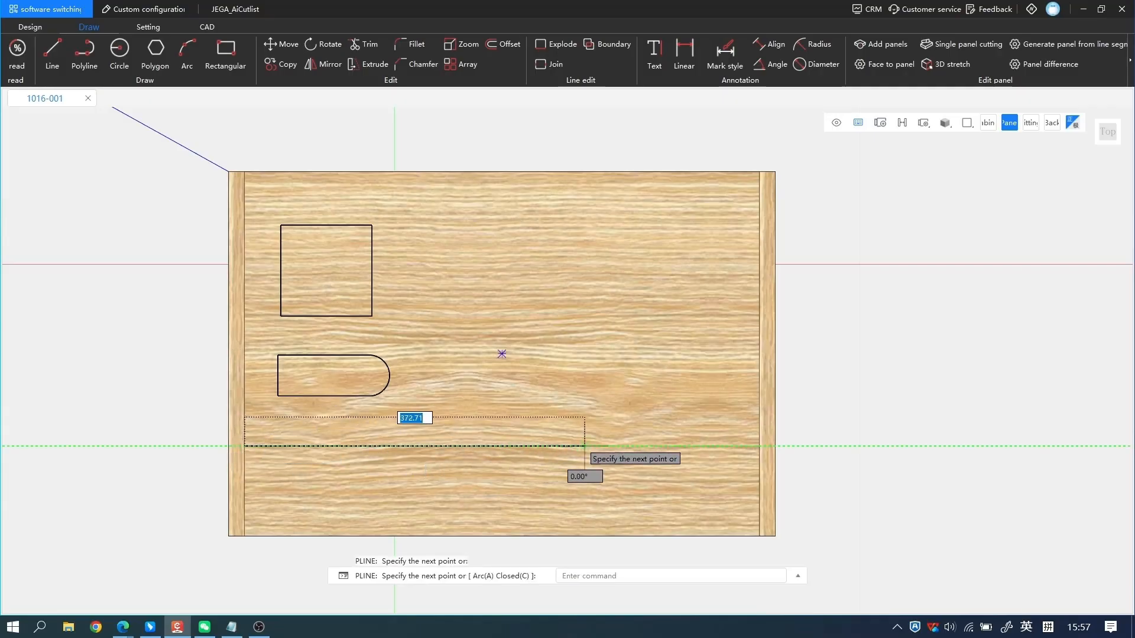
{"action": "type", "text": "400"}
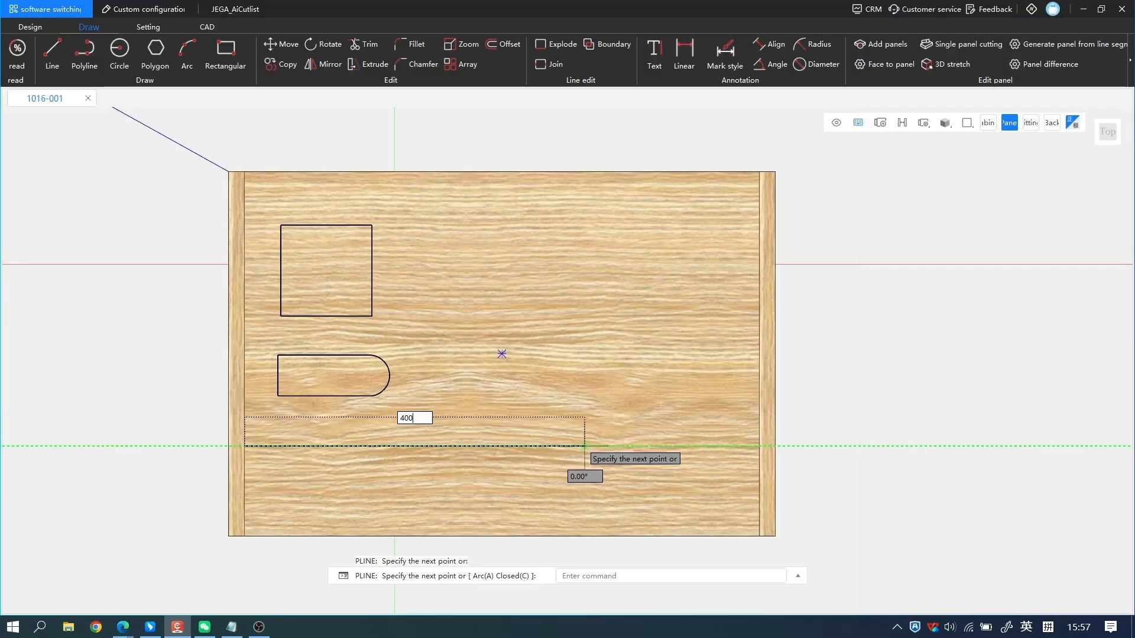
{"action": "key", "text": "Return"}
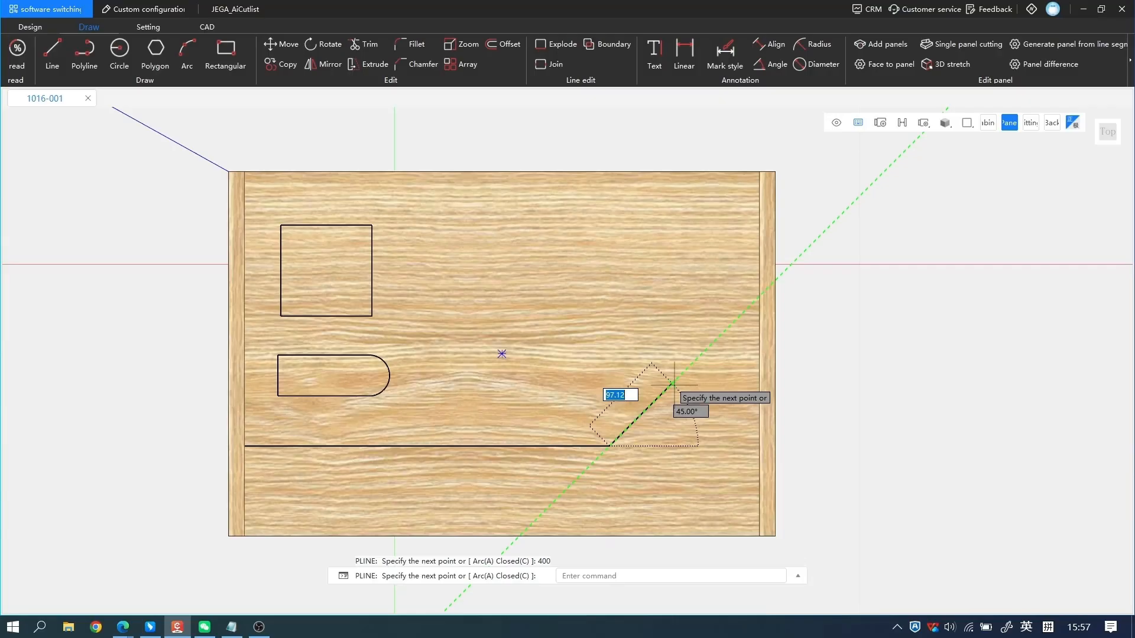
Add a peak to the polyline with a segment of 100 rising at 45° and a segment of 100 descending at 45°.
{"action": "type", "text": "100"}
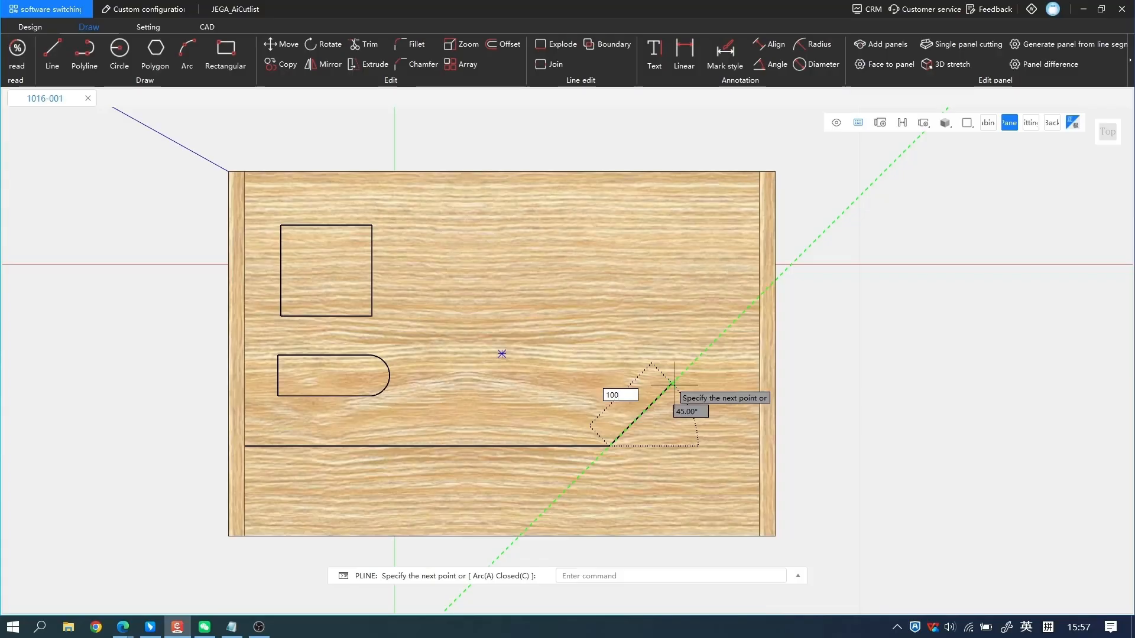
{"action": "key", "text": "Tab"}
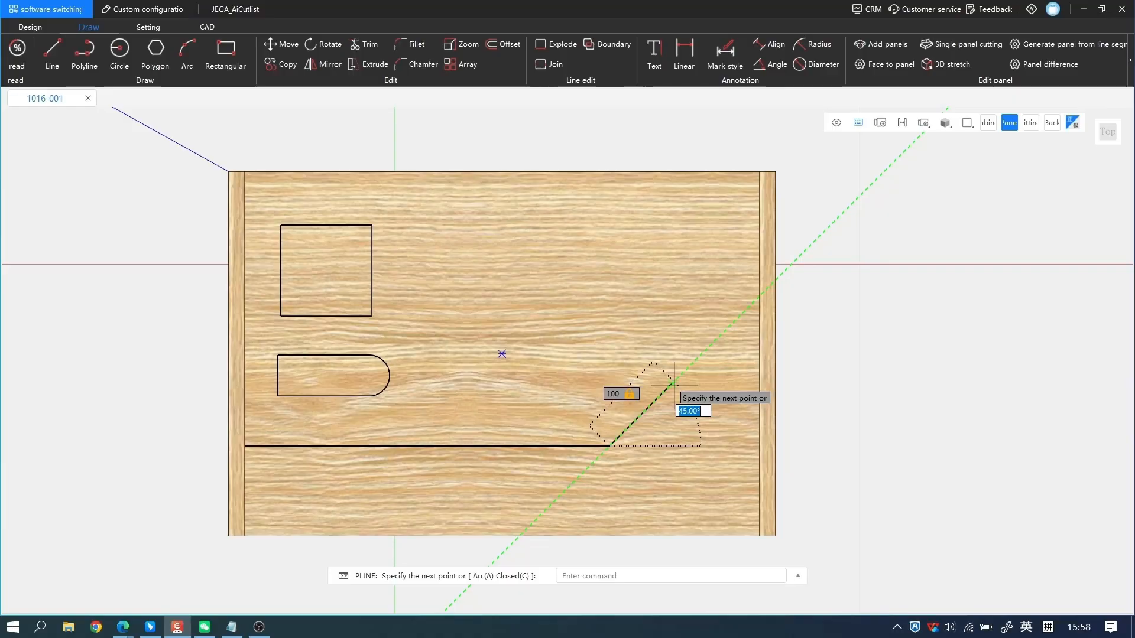
{"action": "type", "text": "45"}
{"action": "key", "text": "Return"}
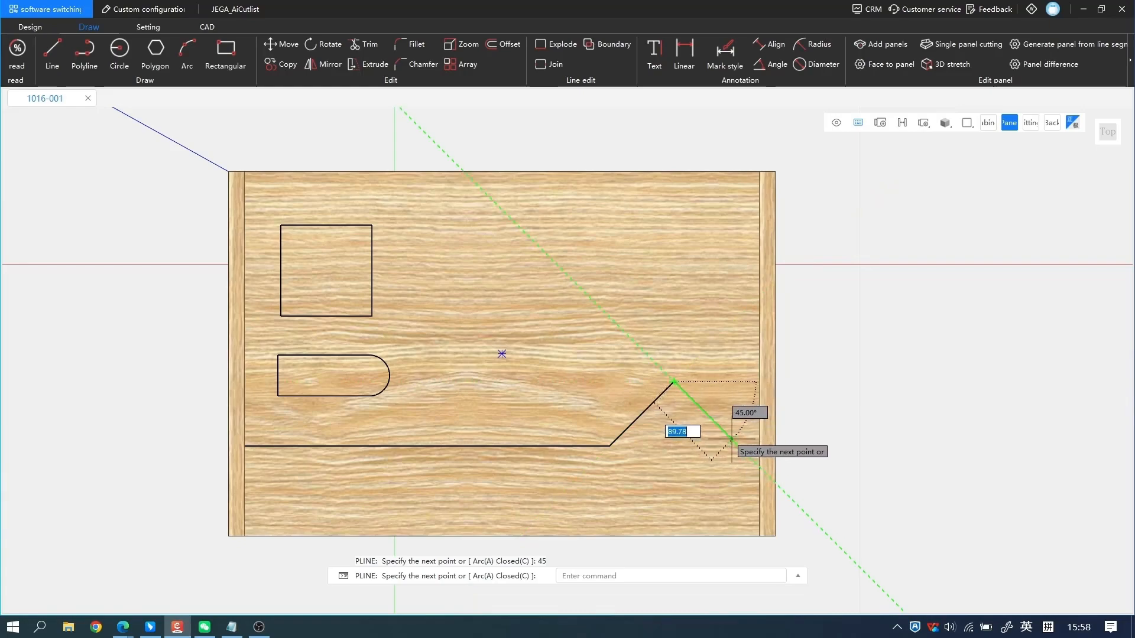
{"action": "type", "text": "100"}
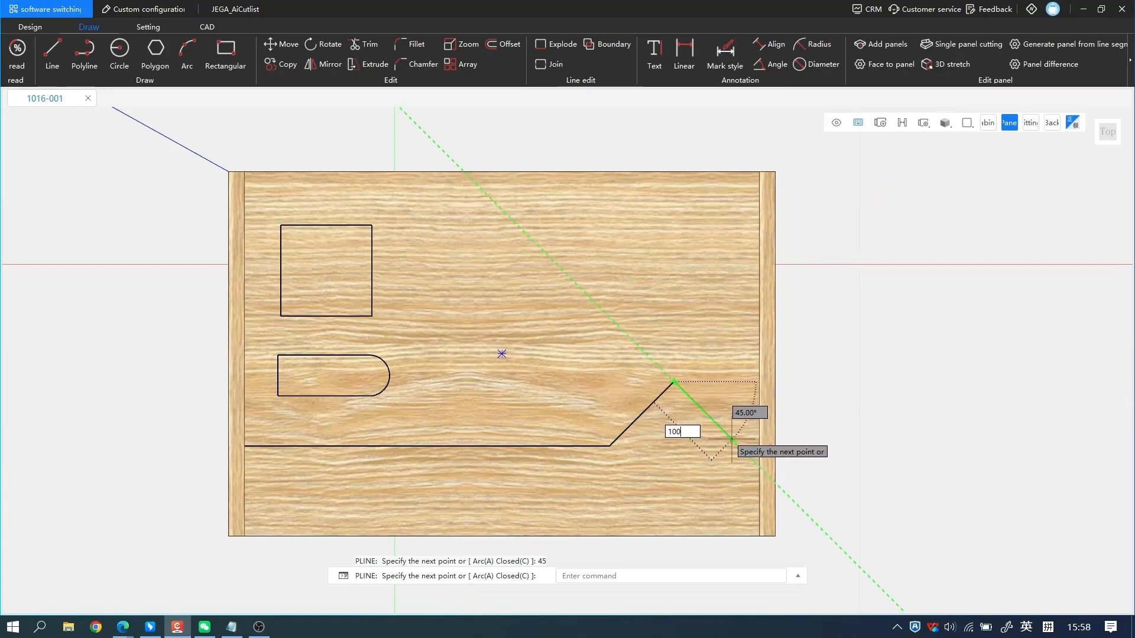
{"action": "key", "text": "Return"}
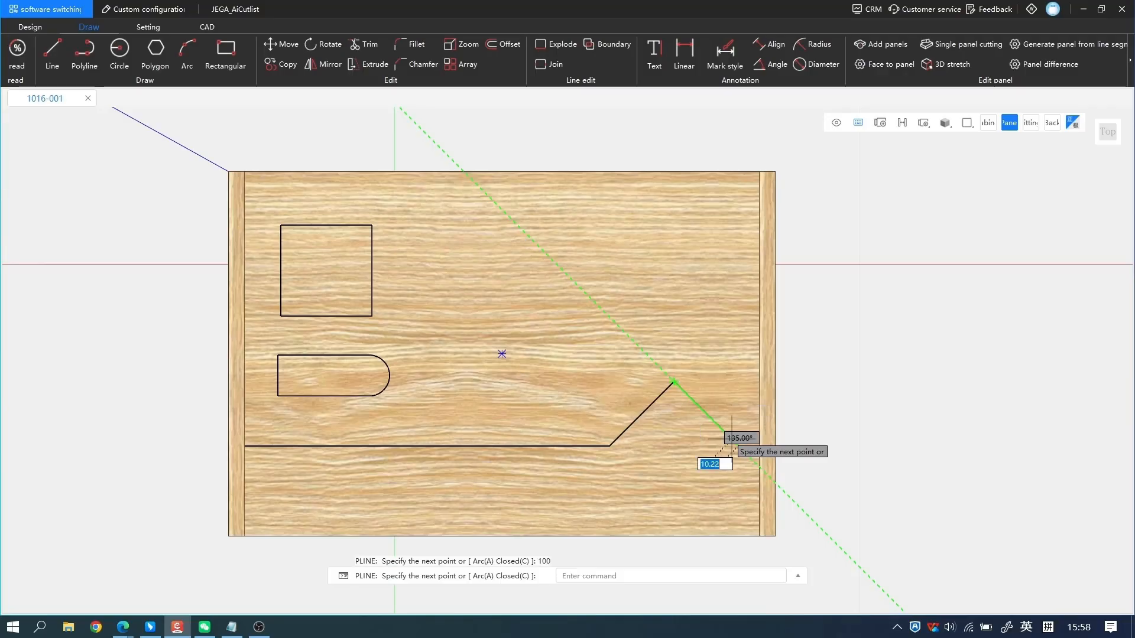
Extend the polyline horizontally from the peak's foot to the right side panel's inner edge and finish it.
{"action": "left_click", "coordinate": [738, 446]}
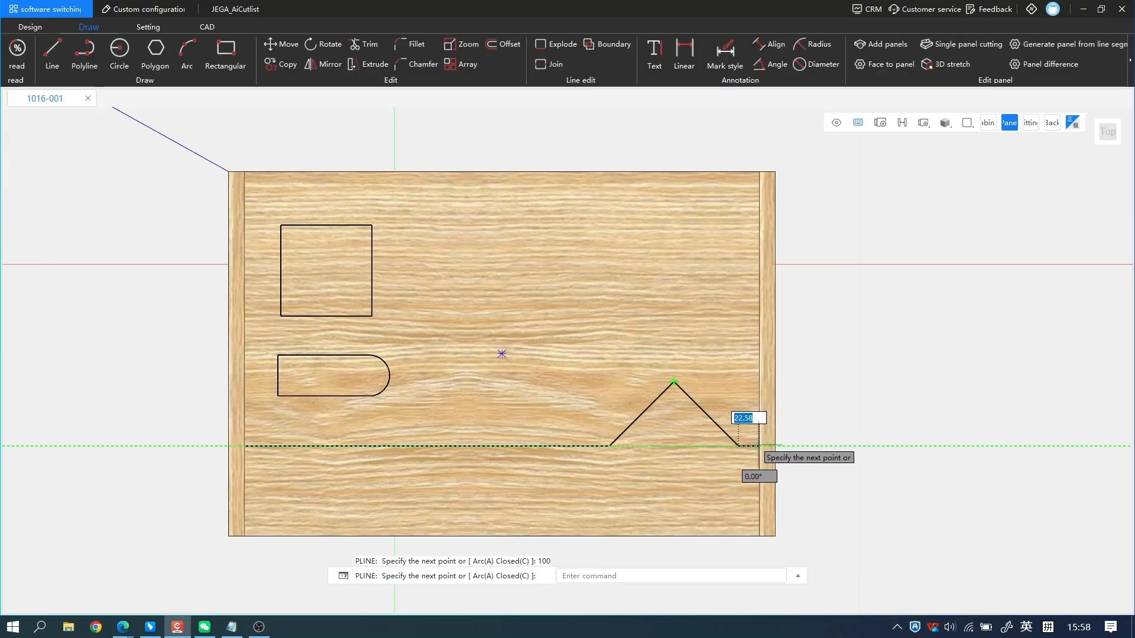
{"action": "left_click", "coordinate": [759, 447]}
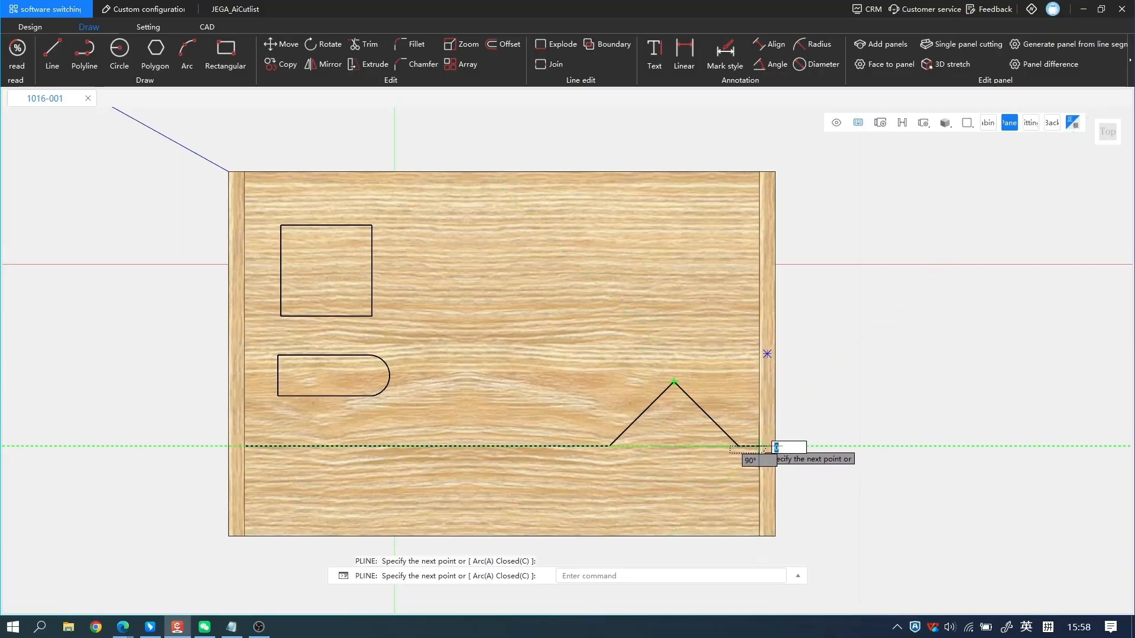
{"action": "key", "text": "Return"}
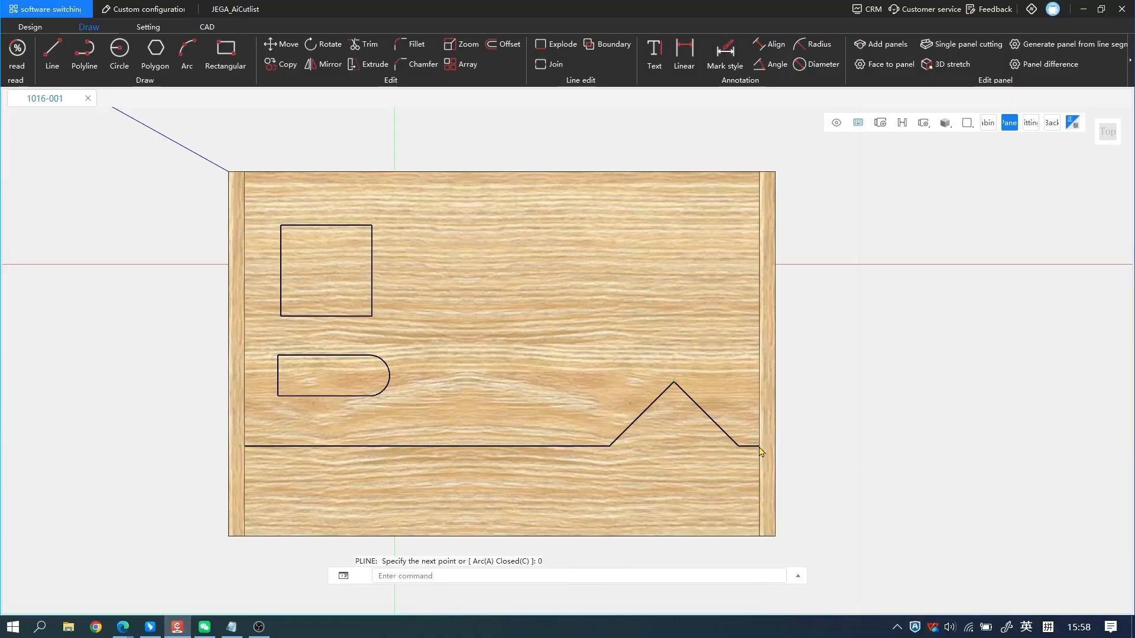
Start a polyline at the left side panel's inner edge, below the peaked line, with a horizontal segment of 400 to the right.
{"action": "left_click", "coordinate": [611, 448]}
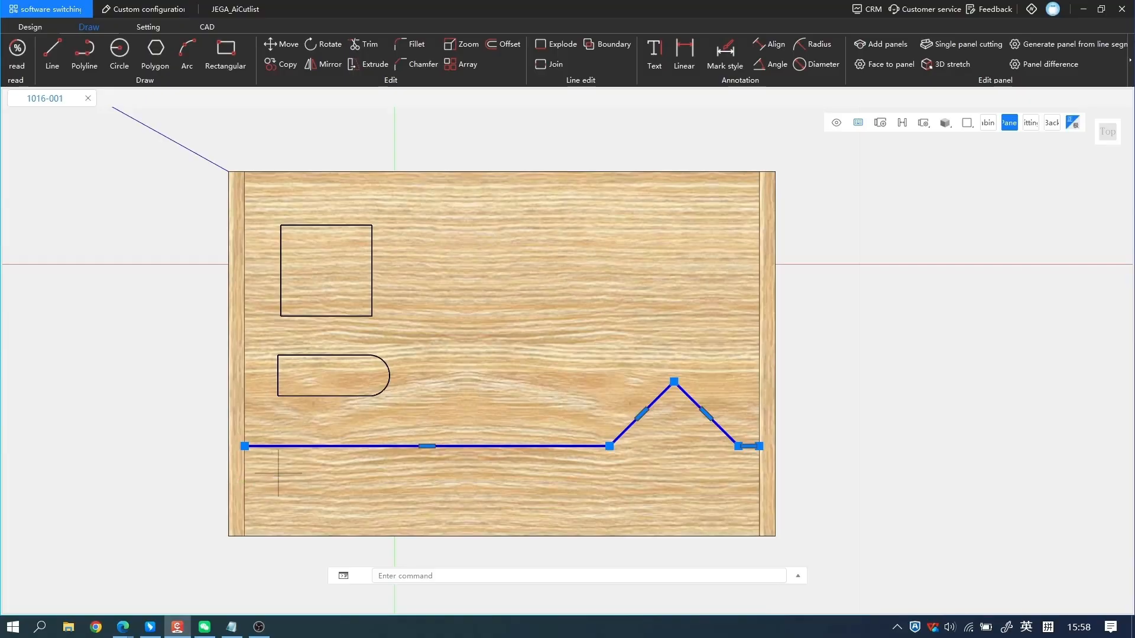
{"action": "key", "text": "space"}
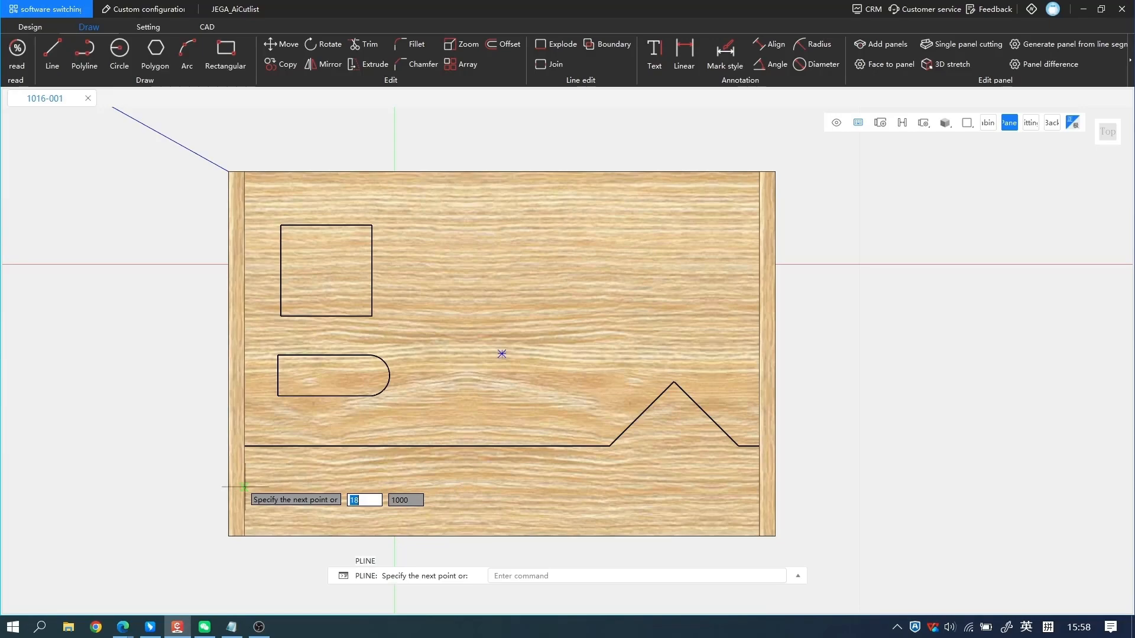
{"action": "left_click", "coordinate": [244, 487]}
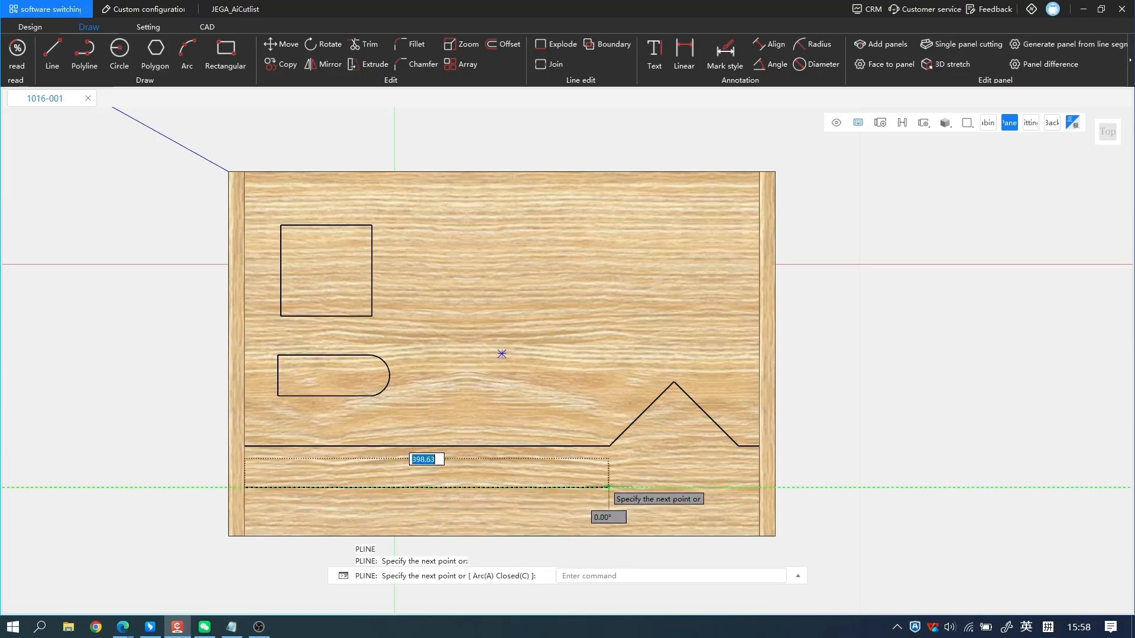
{"action": "type", "text": "400"}
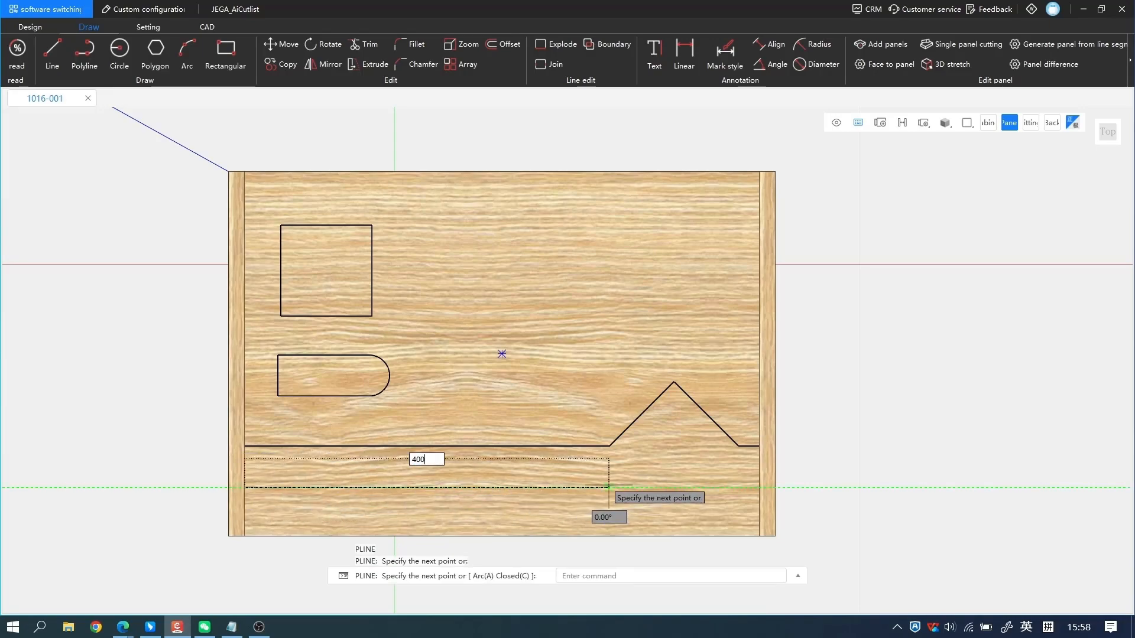
{"action": "key", "text": "Return"}
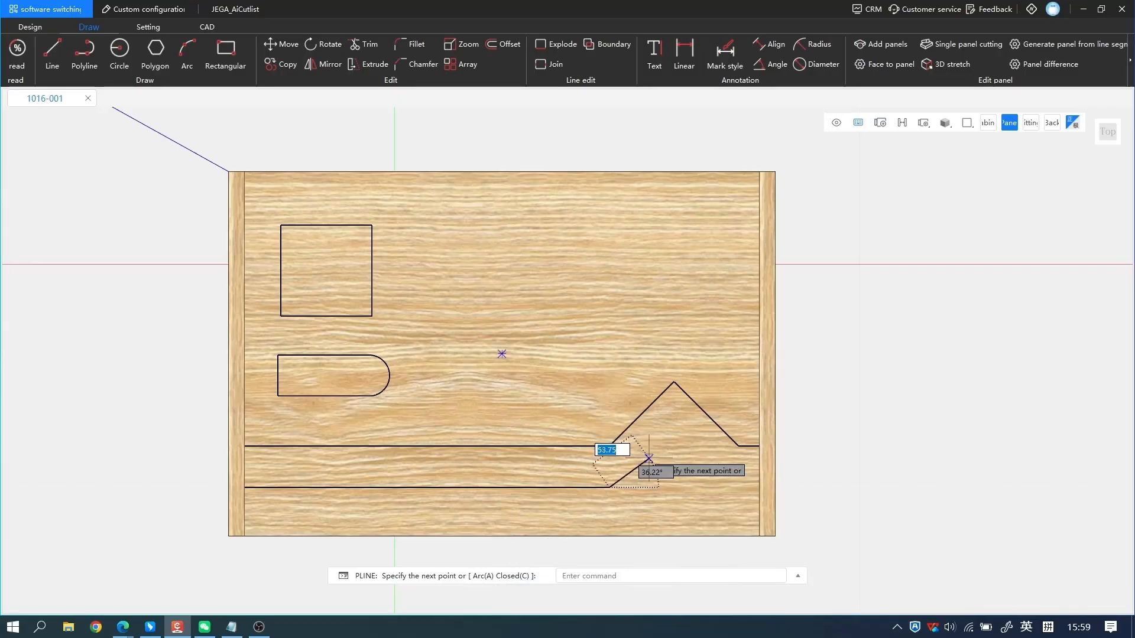
Switch the polyline to arc mode, curve it up to the right side panel's inner edge and finish it.
{"action": "type", "text": "a"}
{"action": "key", "text": "Return"}
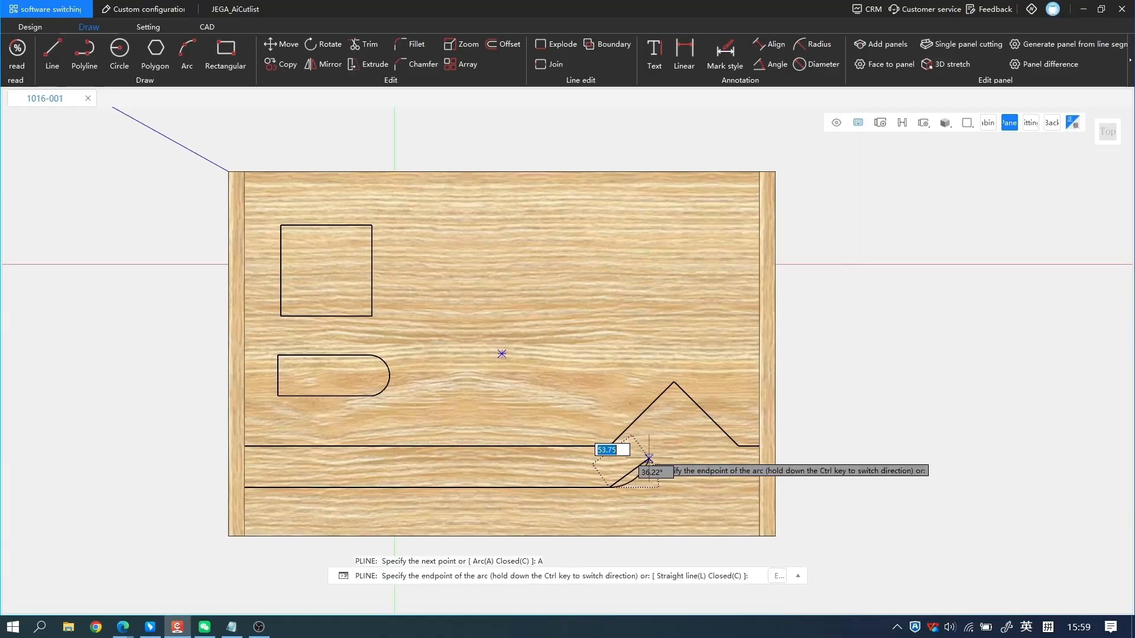
{"action": "left_click", "coordinate": [759, 459]}
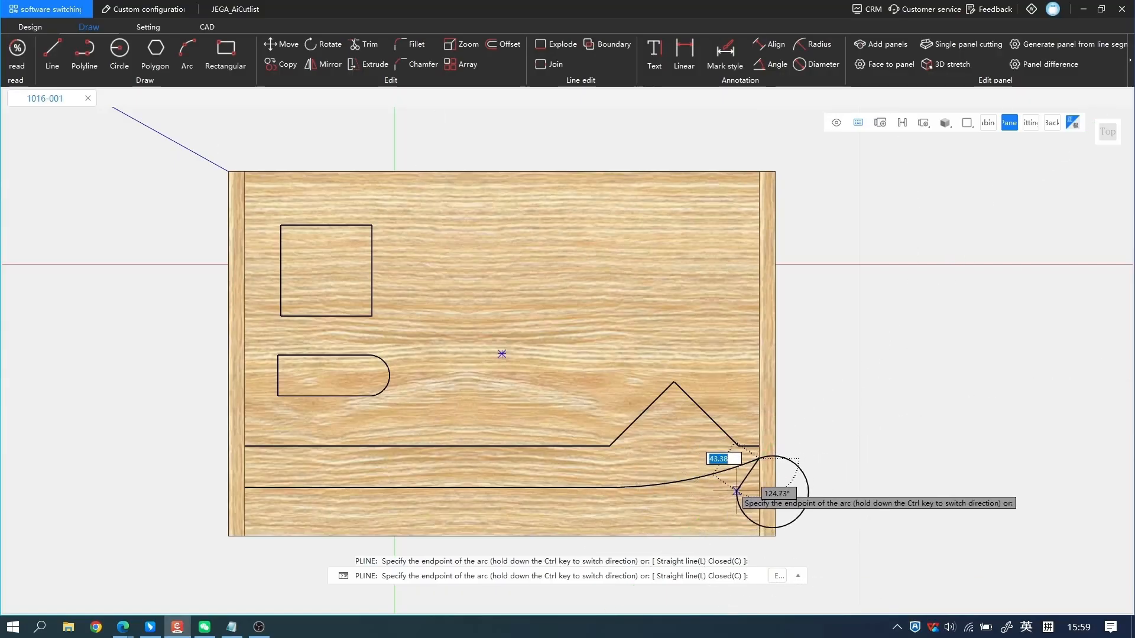
{"action": "key", "text": "Return"}
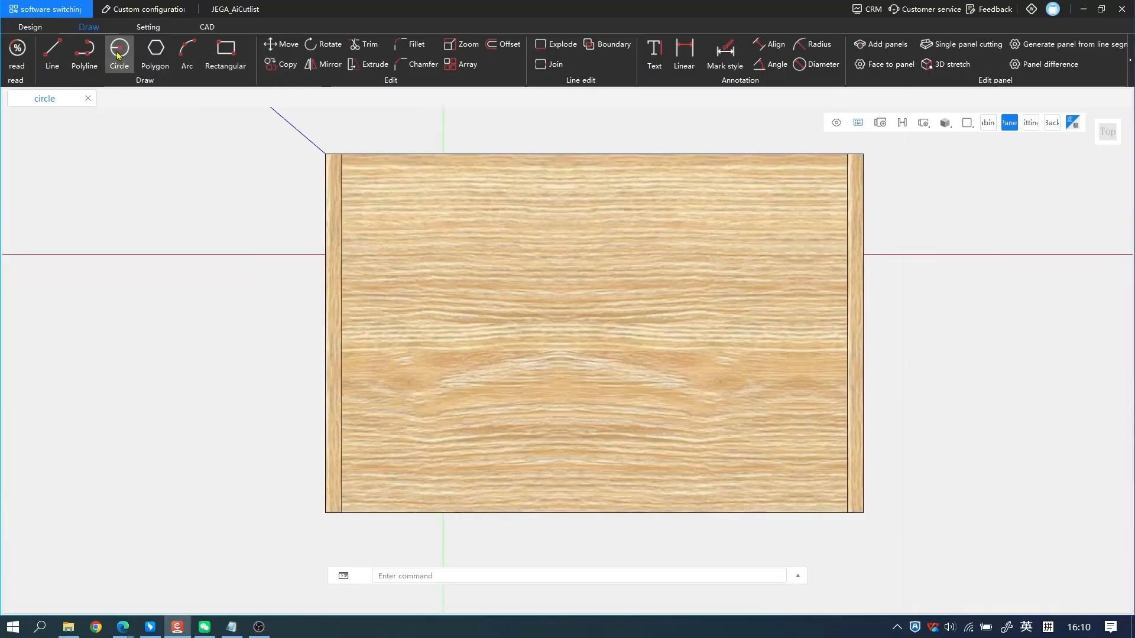
Draw a circle of radius 85 in the upper-left area of the cabinet's top panel and select it.
{"action": "left_click", "coordinate": [118, 56]}
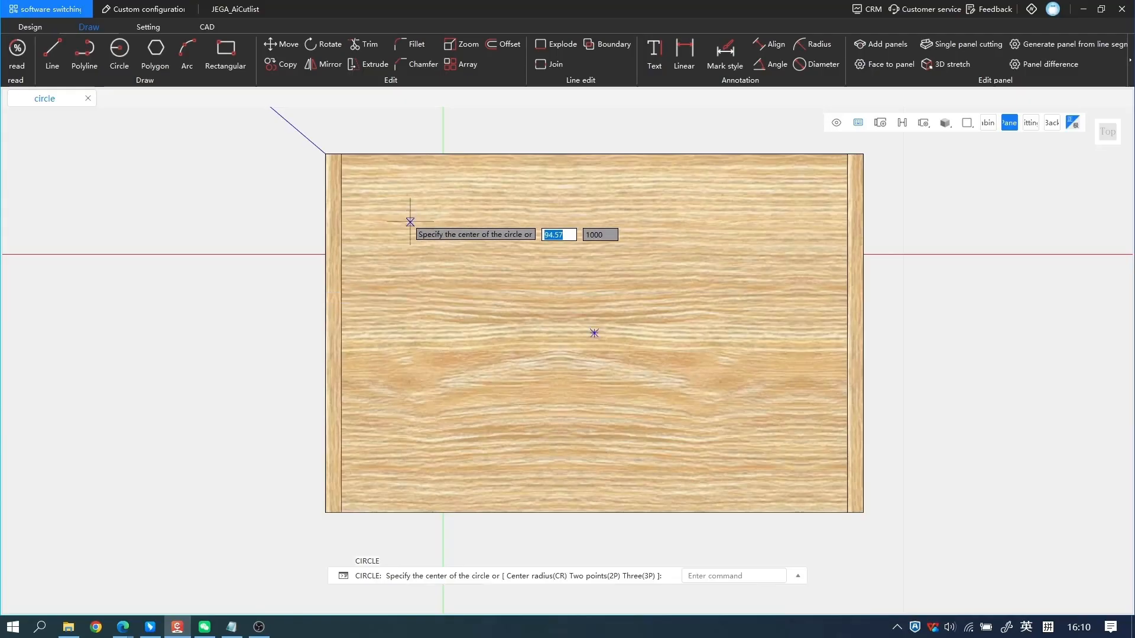
{"action": "left_click", "coordinate": [448, 251]}
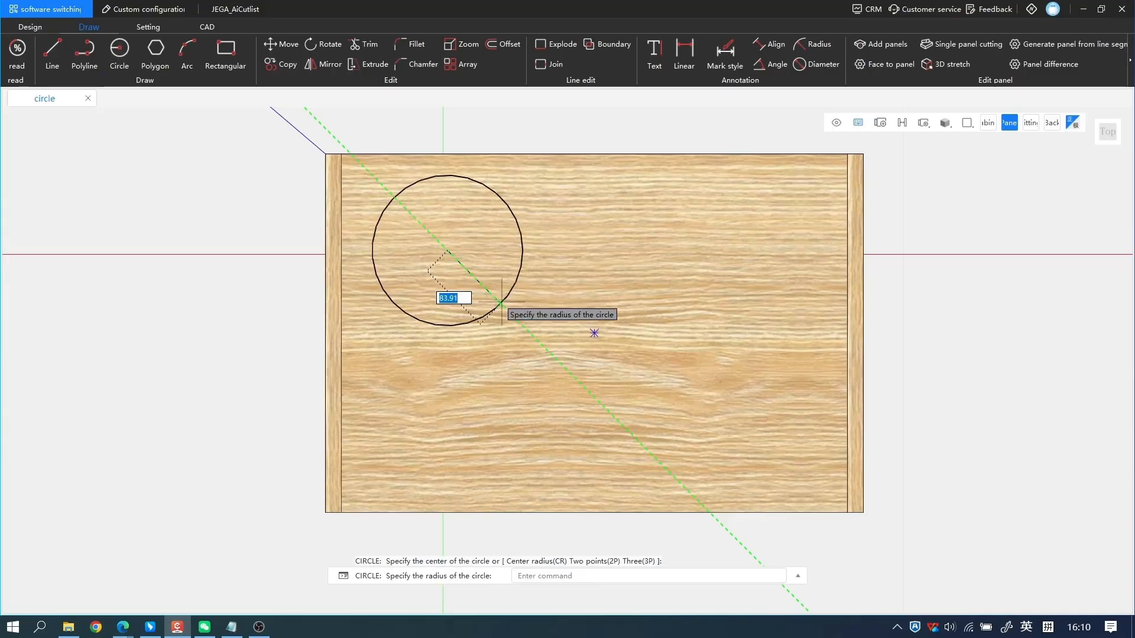
{"action": "type", "text": "85"}
{"action": "key", "text": "Return"}
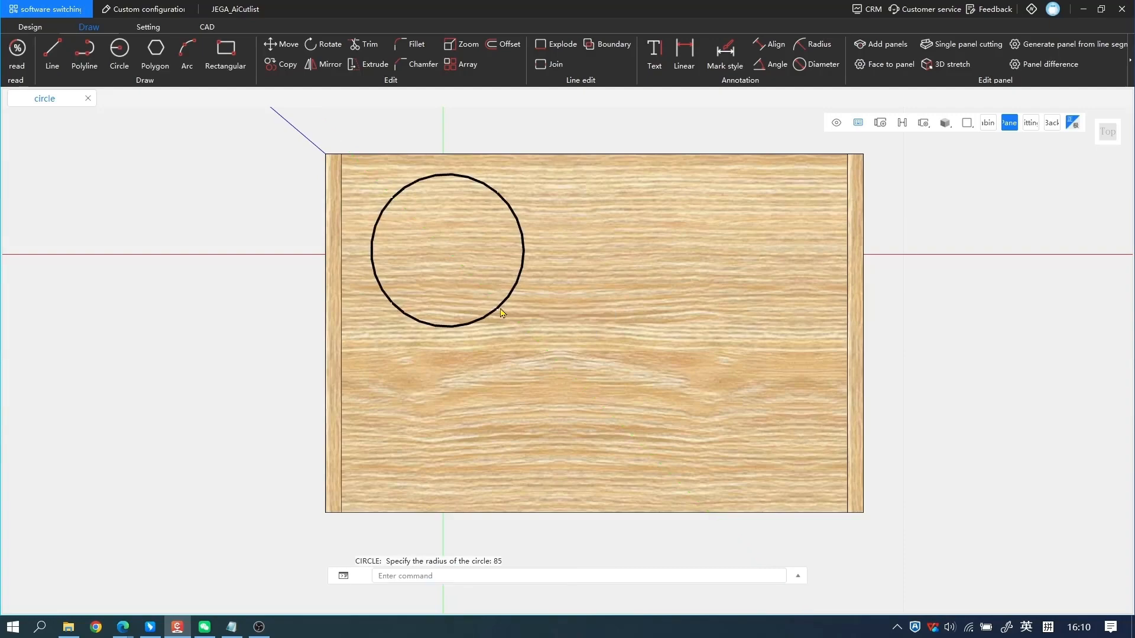
{"action": "left_click", "coordinate": [501, 303]}
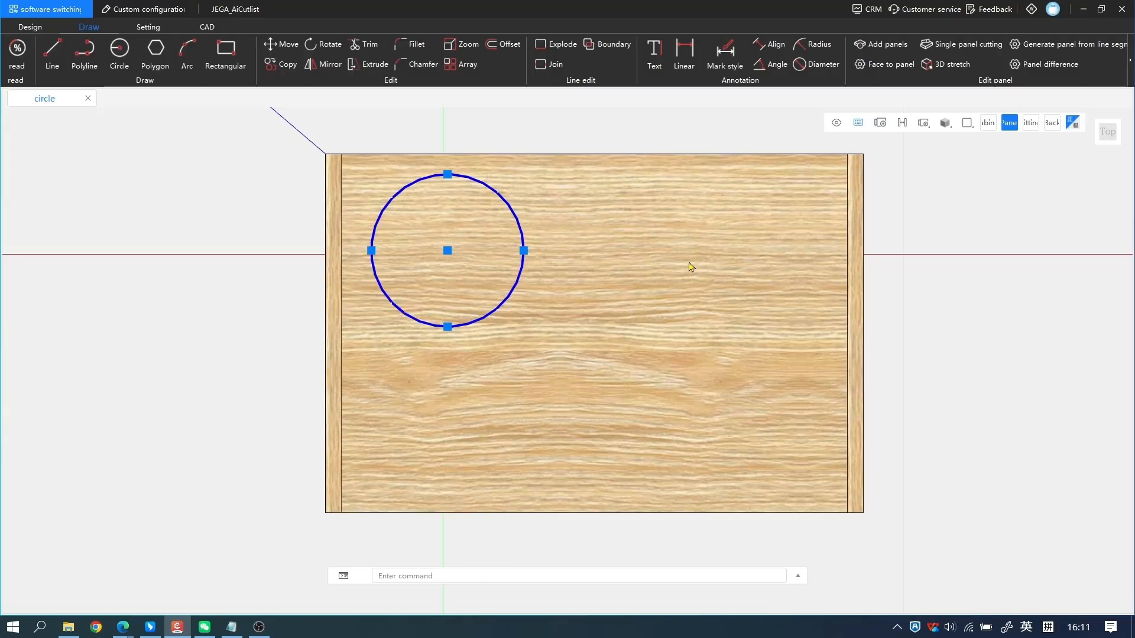
Draw a circle of about 46 radius centered on the midpoint of the top panel.
{"action": "type", "text": "c"}
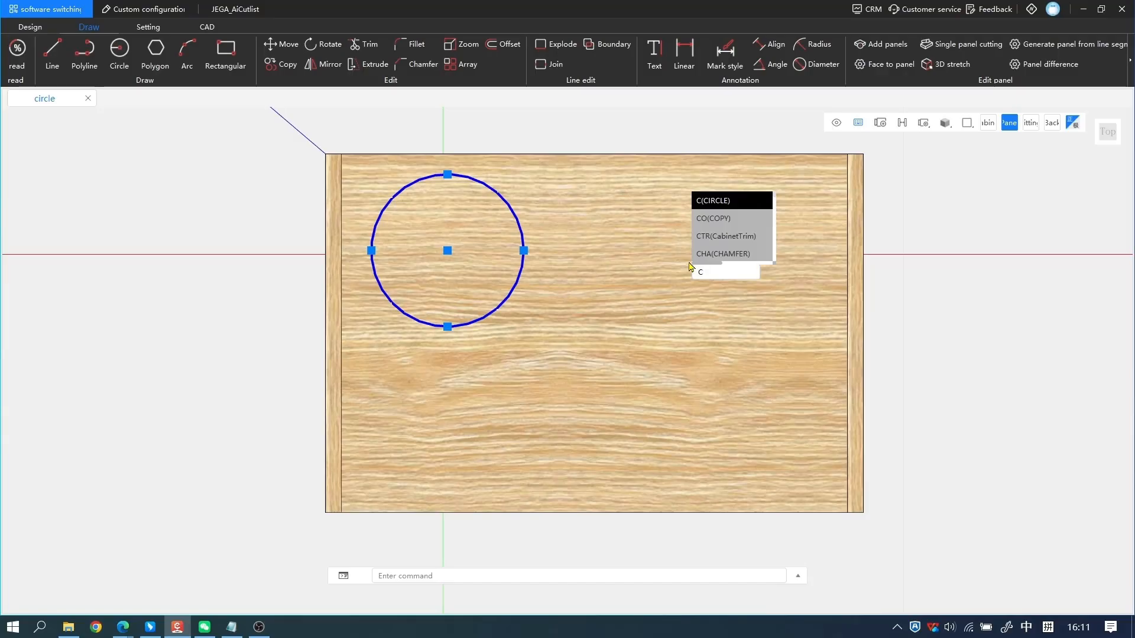
{"action": "key", "text": "Return"}
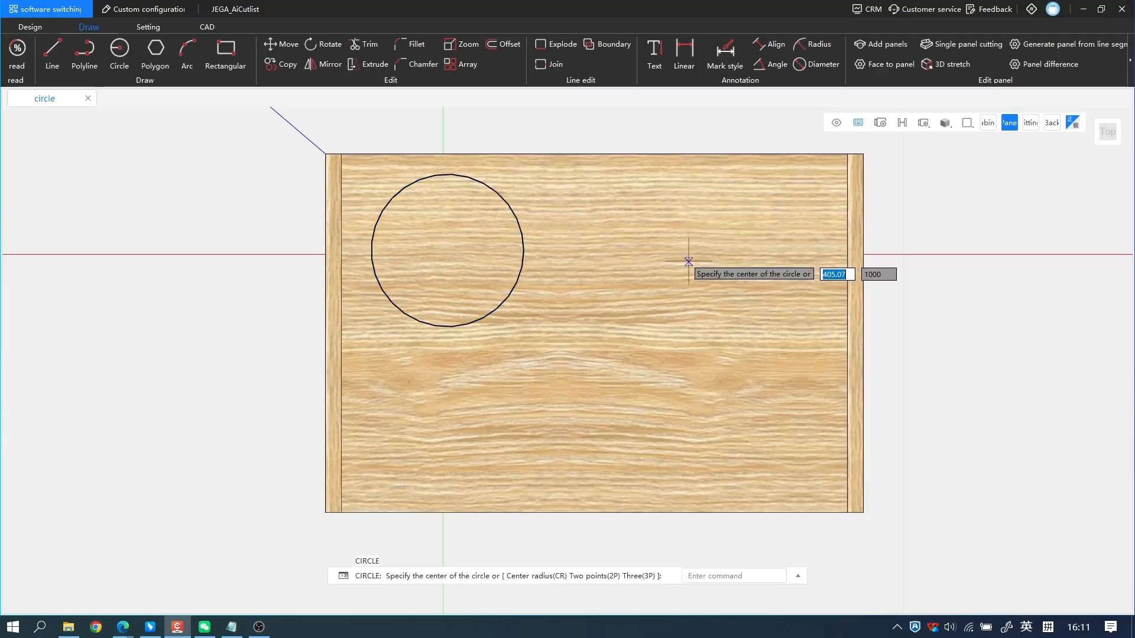
{"action": "left_click", "coordinate": [594, 333]}
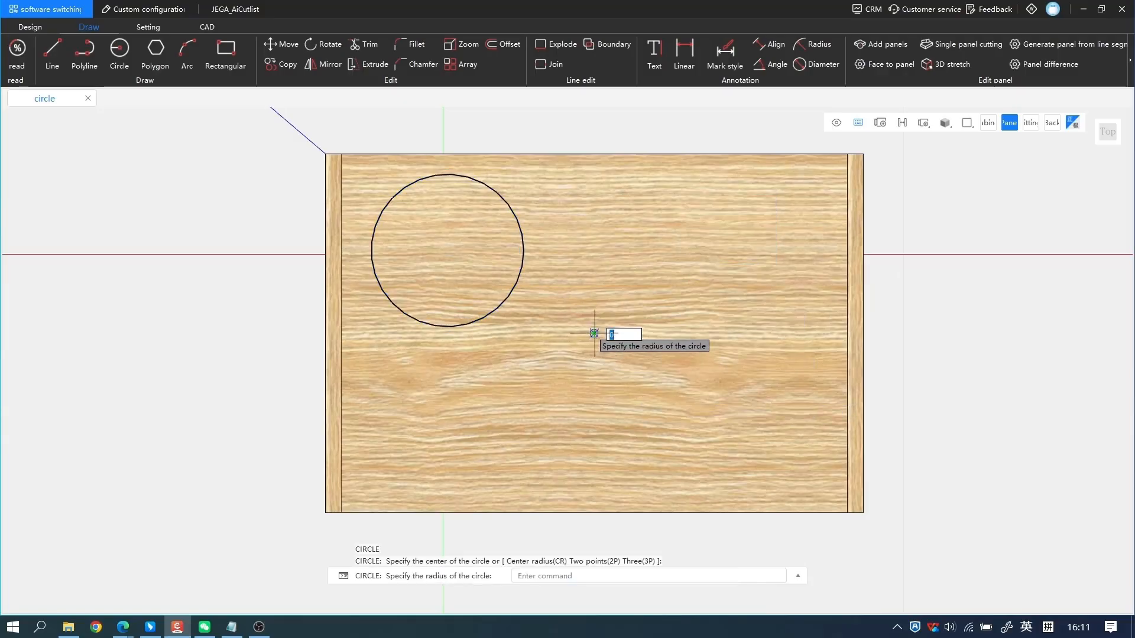
{"action": "left_click", "coordinate": [613, 369]}
Turn on the display of auxiliary lines with the cabinet's front in view.
{"action": "middle_click_drag", "start_coordinate": [601, 420], "coordinate": [612, 234]}
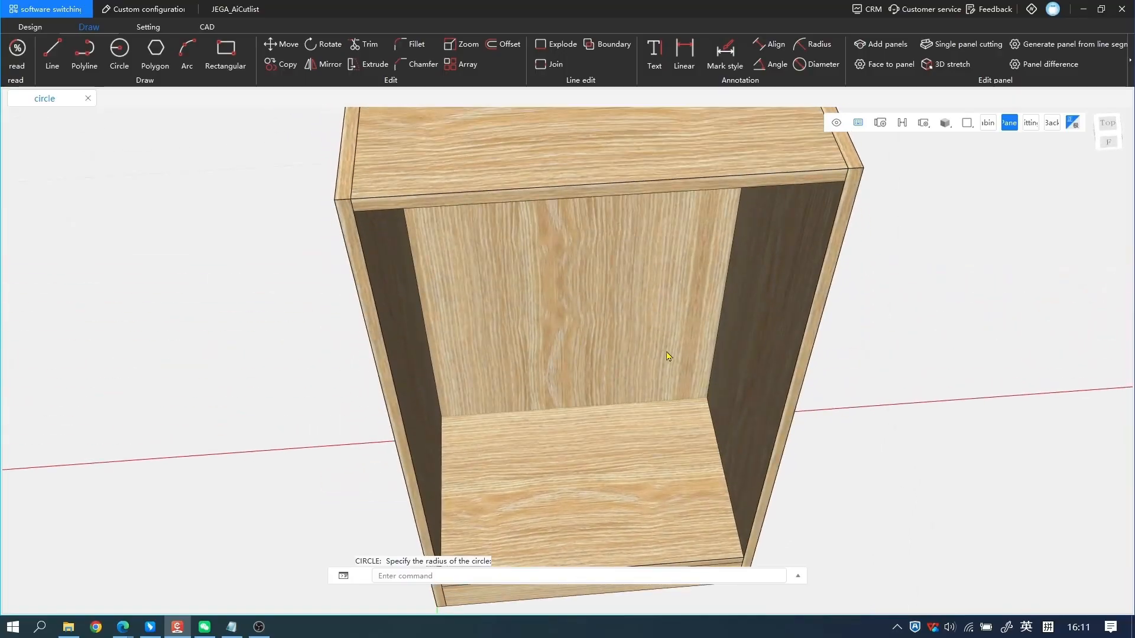
{"action": "mouse_move", "coordinate": [554, 362]}
{"action": "middle_mouse_down"}
{"action": "mouse_move", "coordinate": [515, 307]}
{"action": "mouse_move", "coordinate": [629, 280]}
{"action": "mouse_move", "coordinate": [368, 218]}
{"action": "middle_mouse_up"}
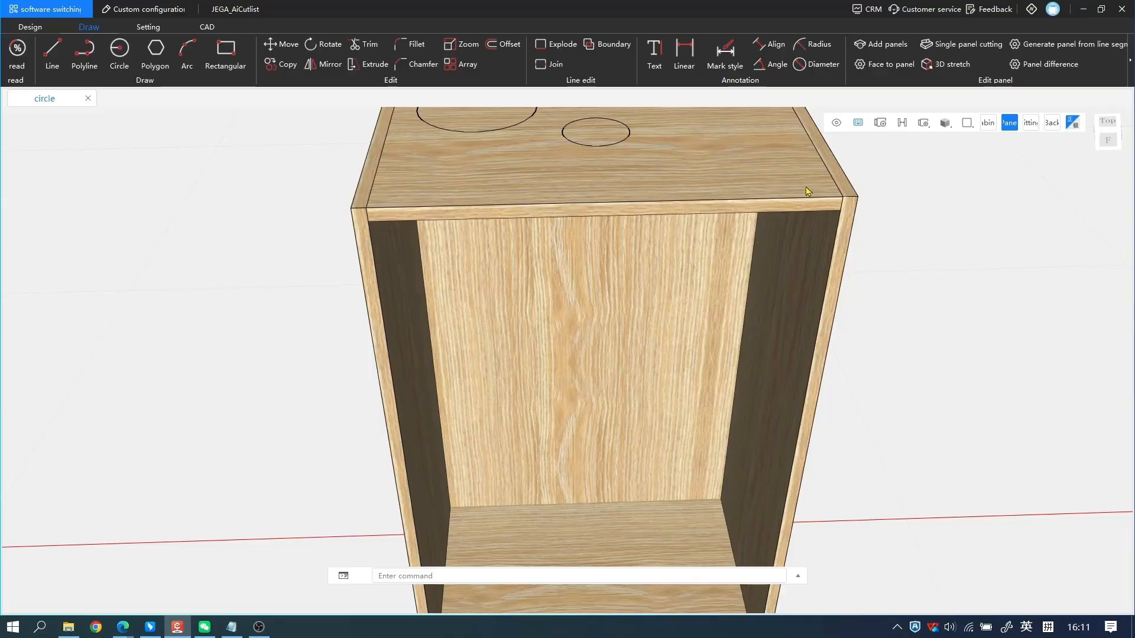
{"action": "left_click", "coordinate": [836, 123]}
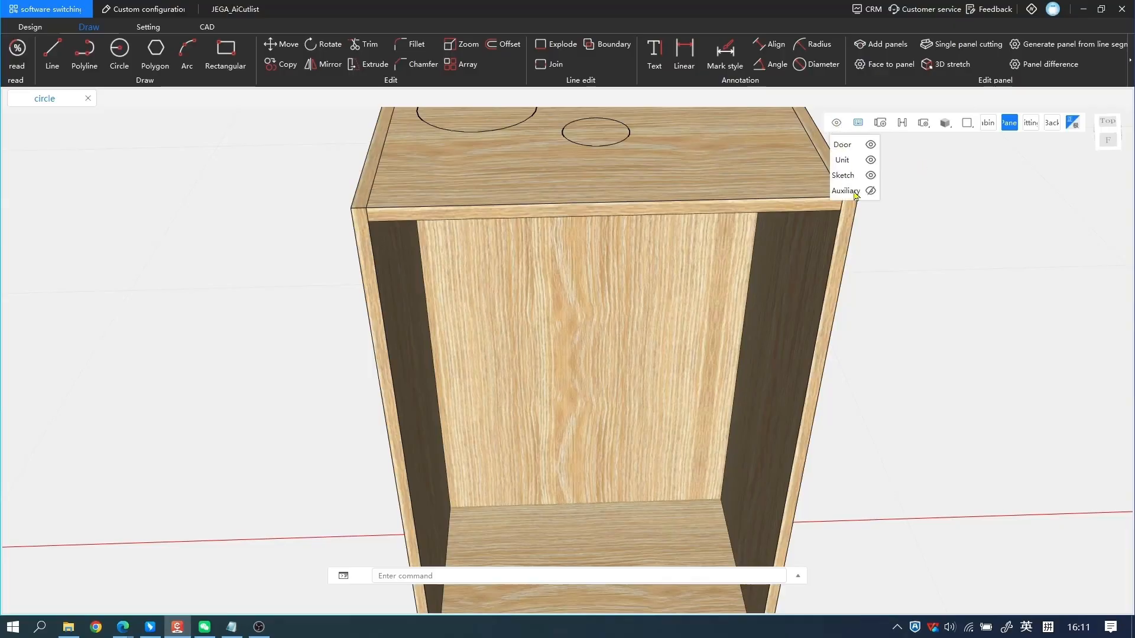
{"action": "left_click", "coordinate": [871, 191]}
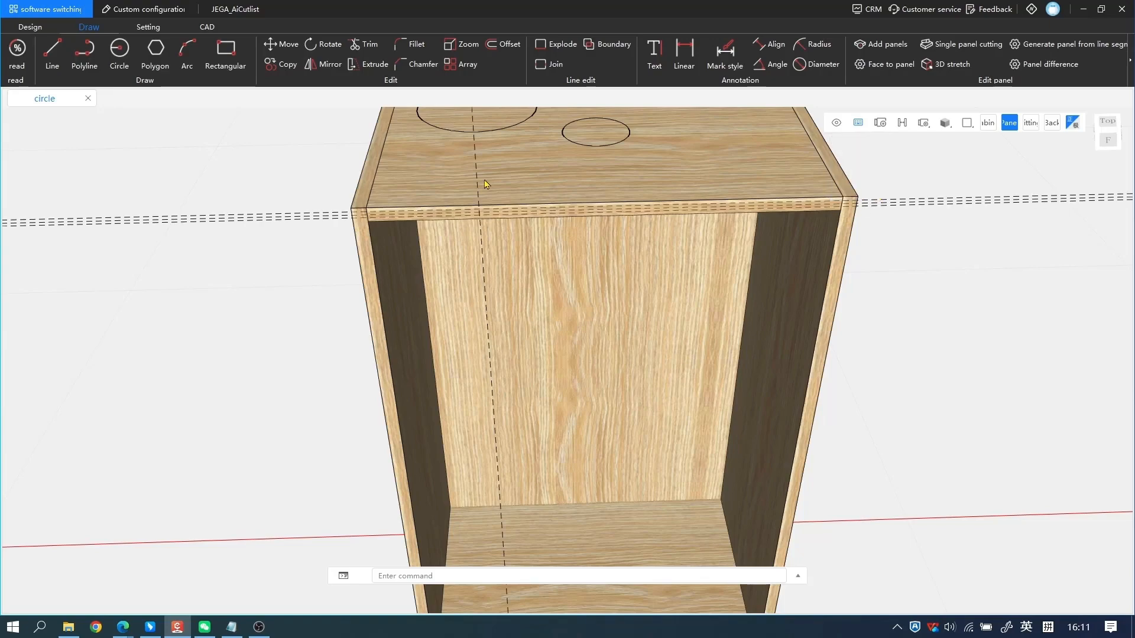
Try to draw a circle centered where the auxiliary lines cross on the top panel's front edge.
{"action": "scroll", "coordinate": [630, 210], "scroll_direction": "up", "scroll_amount": 3}
{"action": "type", "text": "c"}
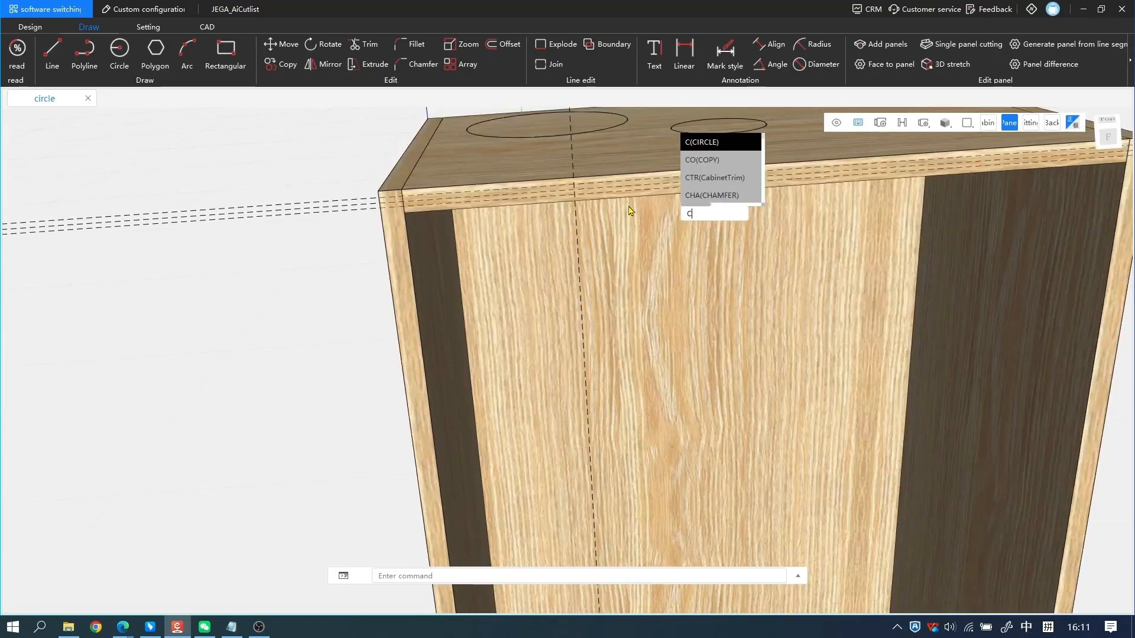
{"action": "key", "text": "Return"}
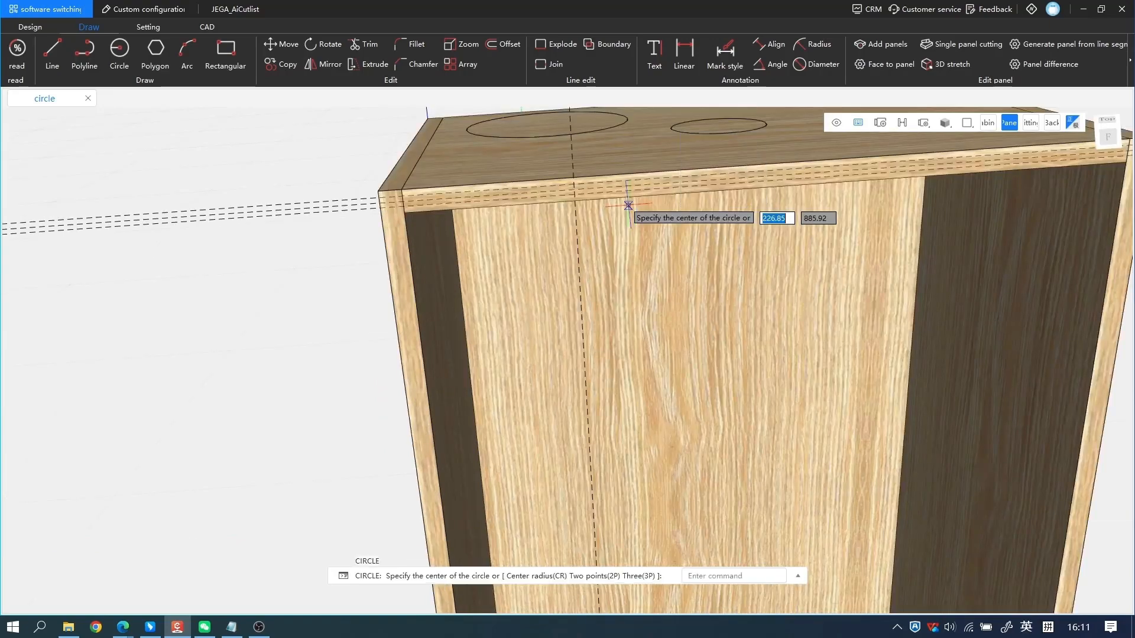
{"action": "scroll", "coordinate": [591, 201], "scroll_direction": "up", "scroll_amount": 2}
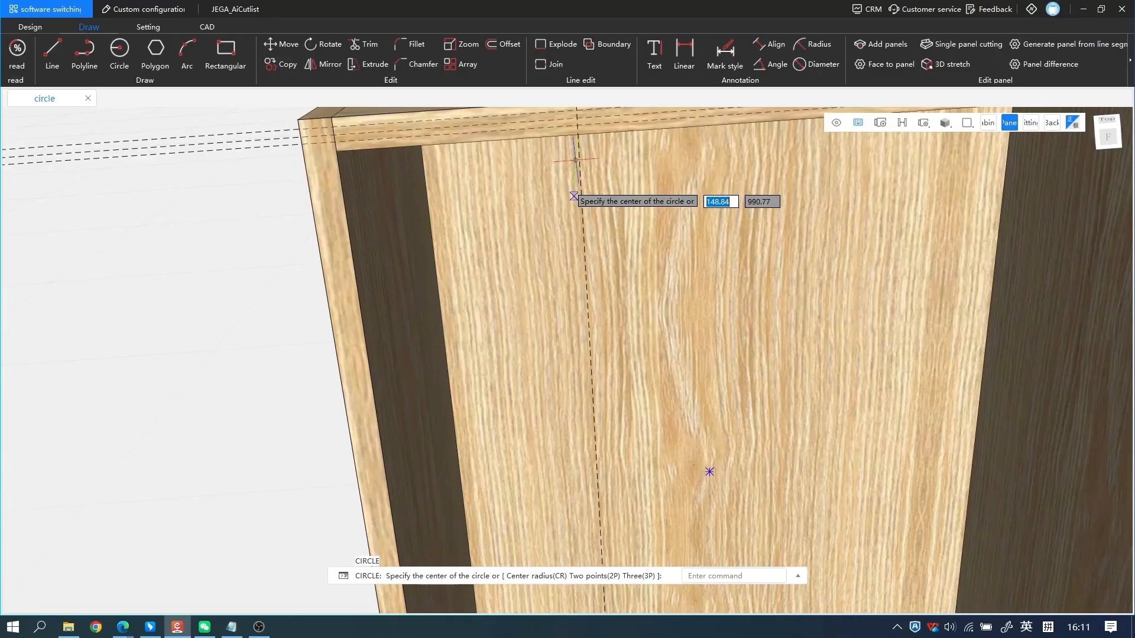
{"action": "left_click", "coordinate": [576, 119]}
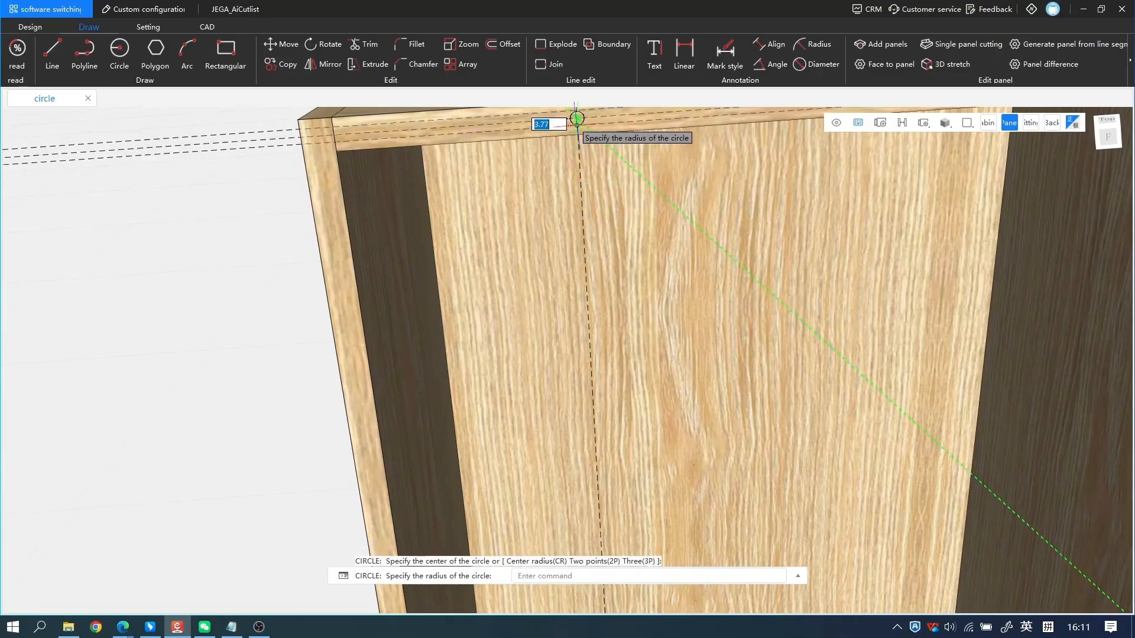
{"action": "key", "text": "Escape"}
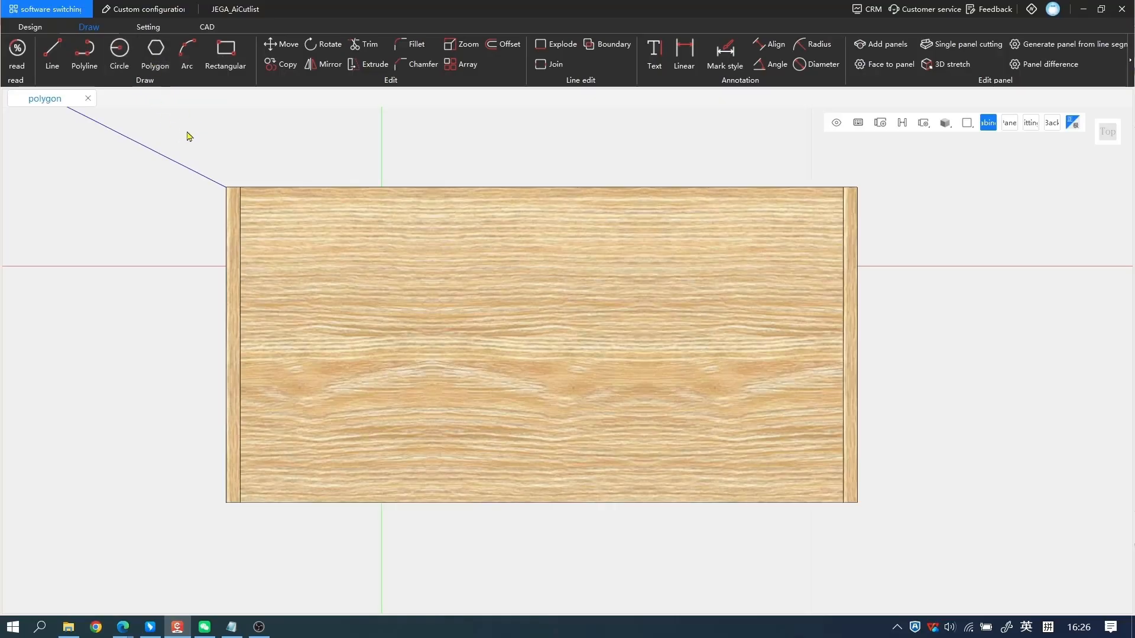
Show the command line and draw a circle of radius 100 on the left half of the top panel.
{"action": "key", "text": "ctrl+9"}
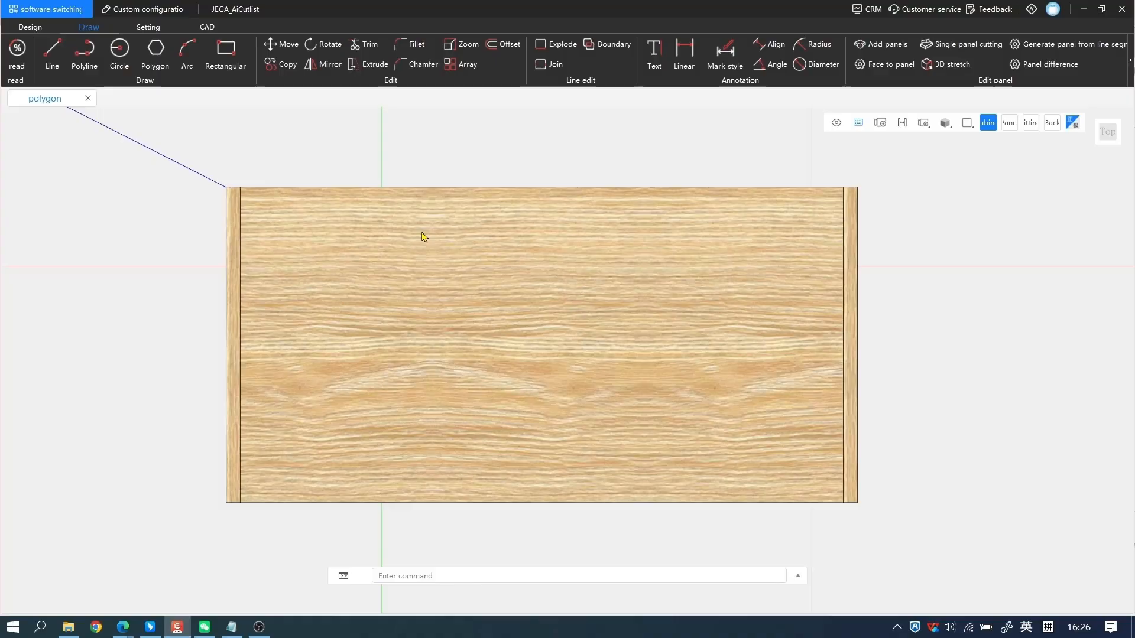
{"action": "left_click", "coordinate": [119, 50]}
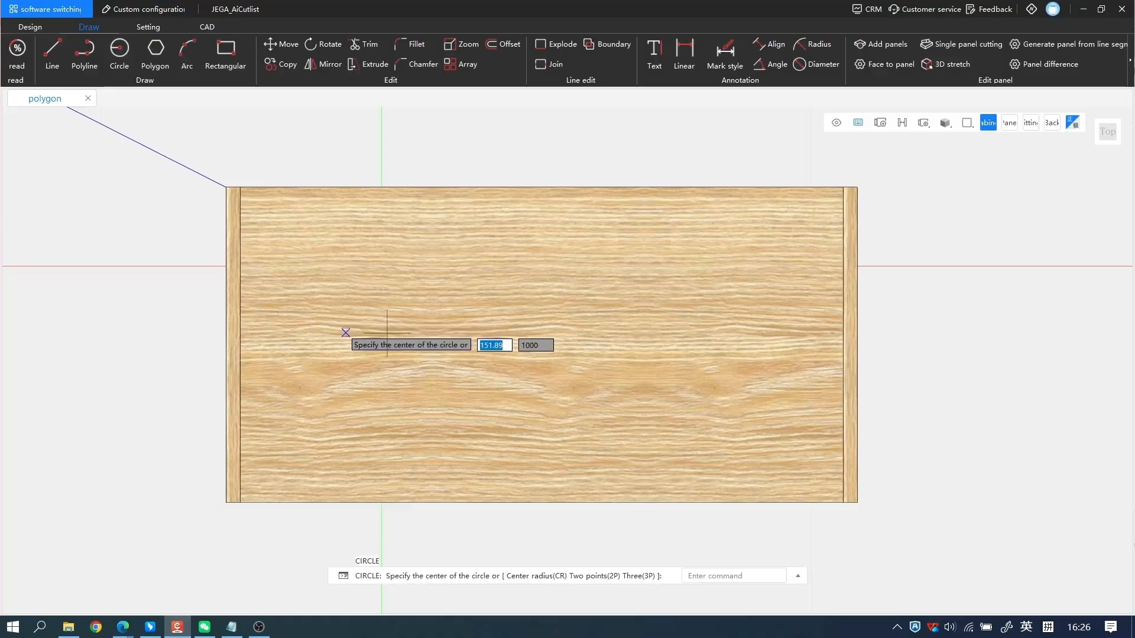
{"action": "left_click", "coordinate": [387, 333]}
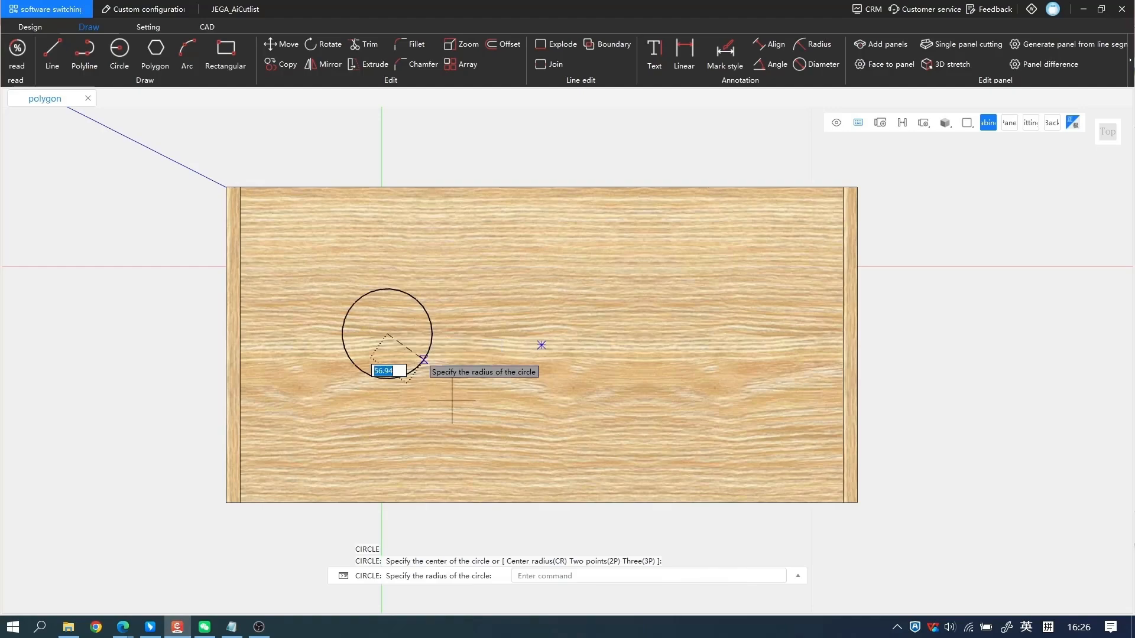
{"action": "type", "text": "100"}
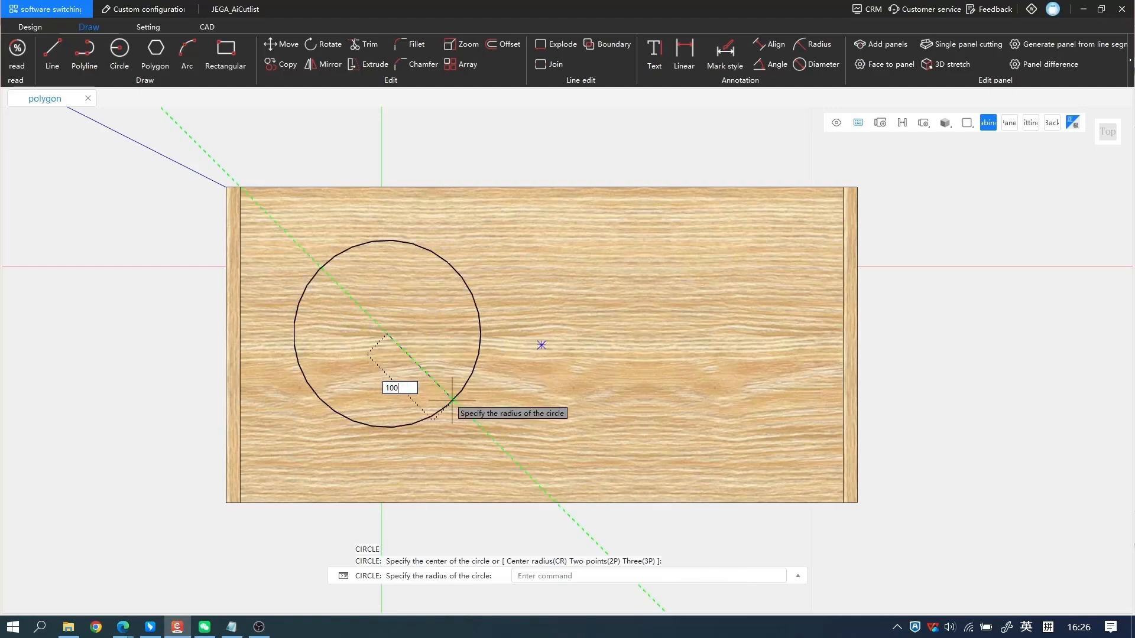
{"action": "key", "text": "Return"}
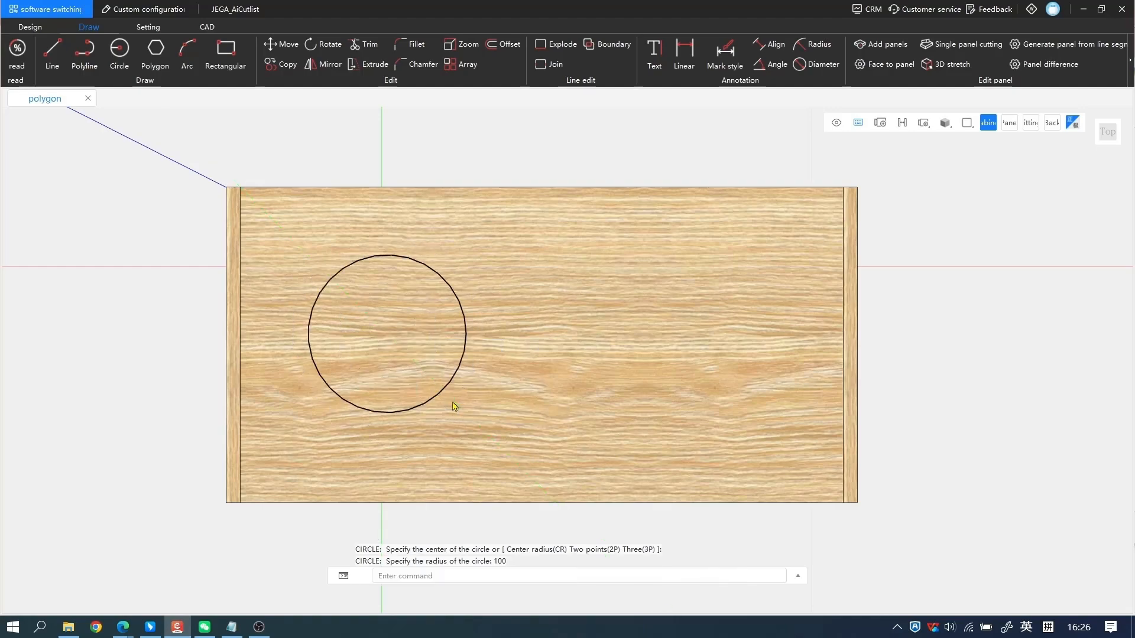
Draw a second circle of radius 100 to the right of the first one.
{"action": "key", "text": "Return"}
{"action": "left_click", "coordinate": [618, 326]}
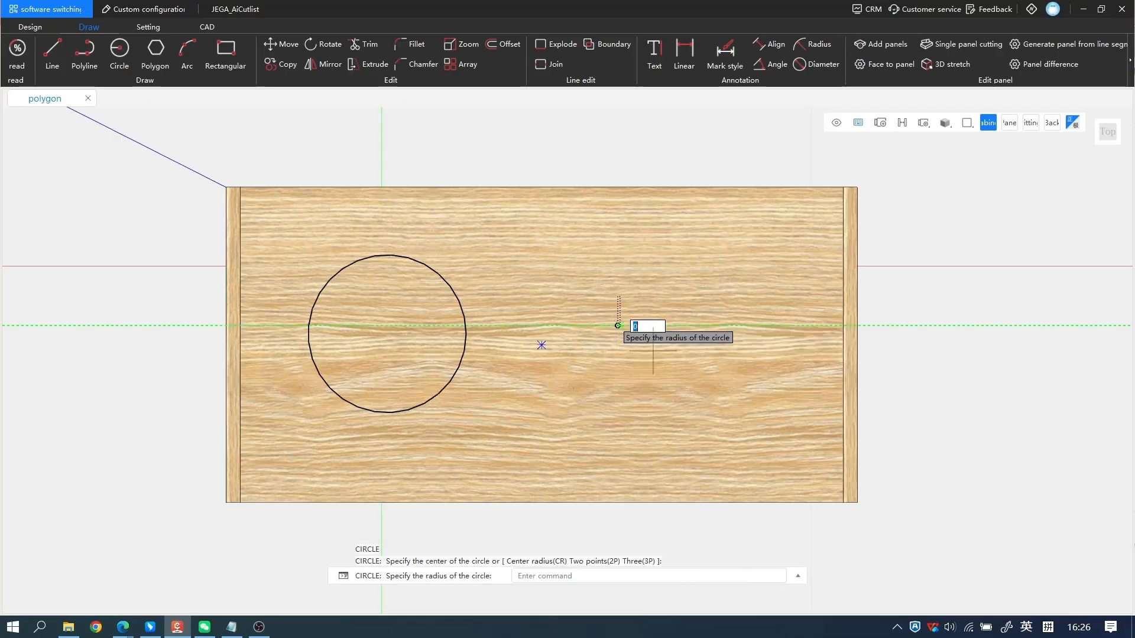
{"action": "type", "text": "100"}
{"action": "key", "text": "Return"}
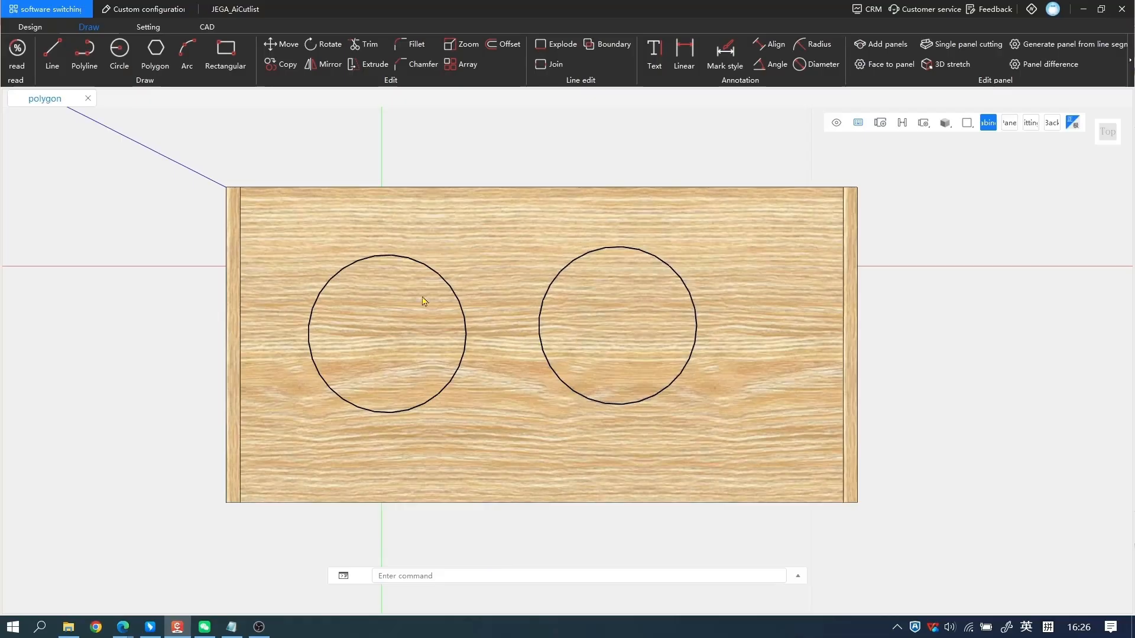
Draw a 5-sided polygon inscribed in the left circle with radius 100, and delete that circle.
{"action": "left_click", "coordinate": [153, 52]}
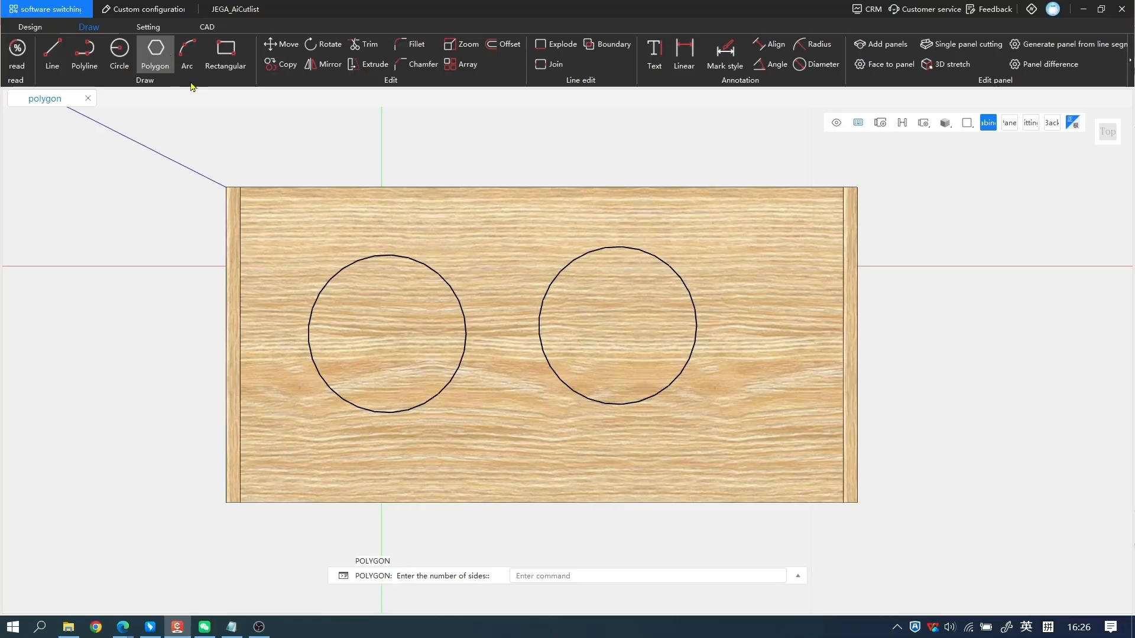
{"action": "scroll", "coordinate": [393, 251], "scroll_direction": "up", "scroll_amount": 1}
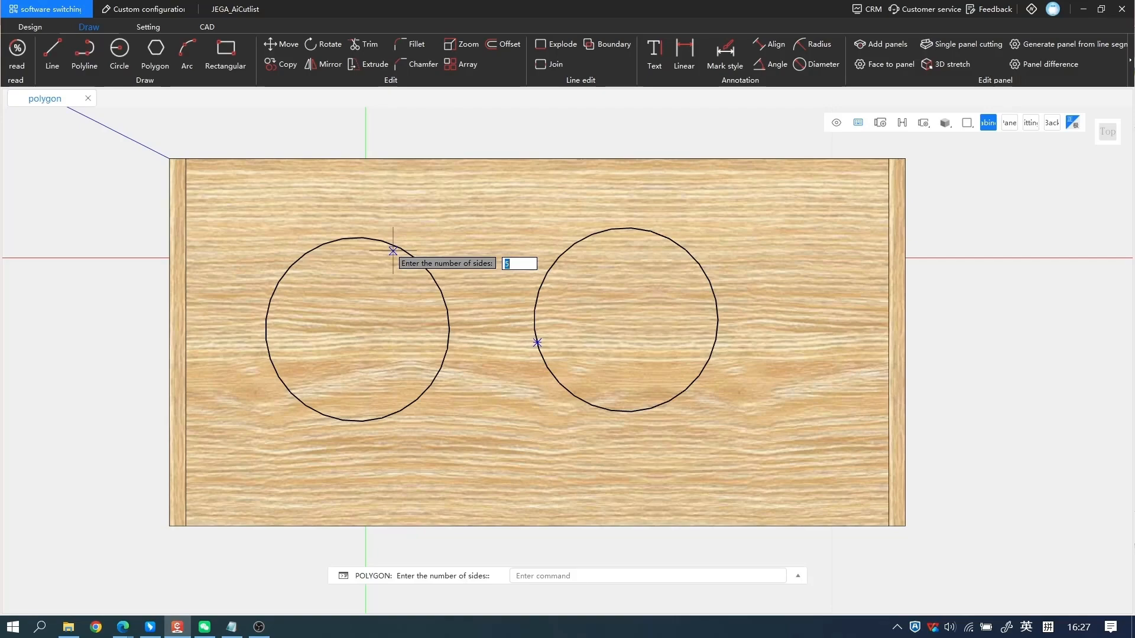
{"action": "key", "text": "Return"}
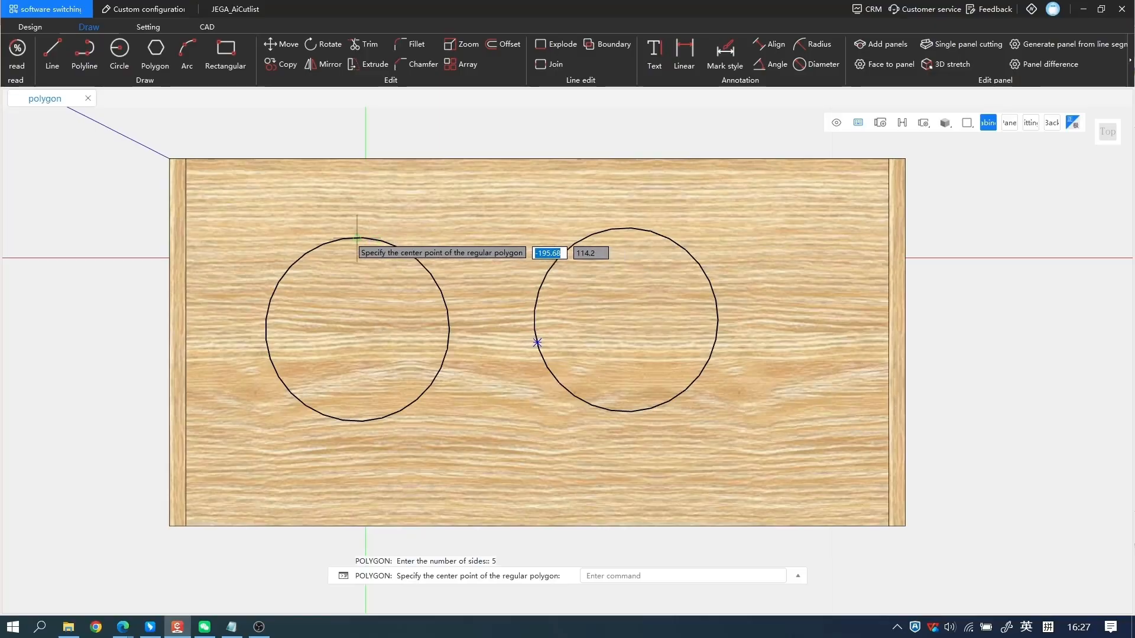
{"action": "scroll", "coordinate": [357, 238], "scroll_direction": "up", "scroll_amount": 3}
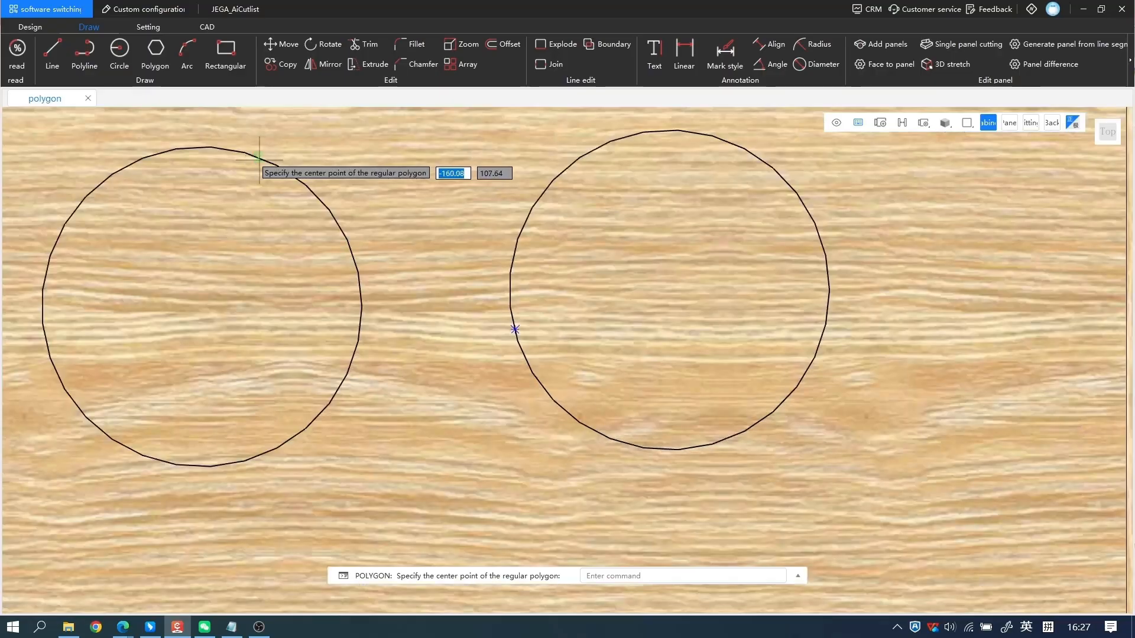
{"action": "left_click", "coordinate": [201, 307]}
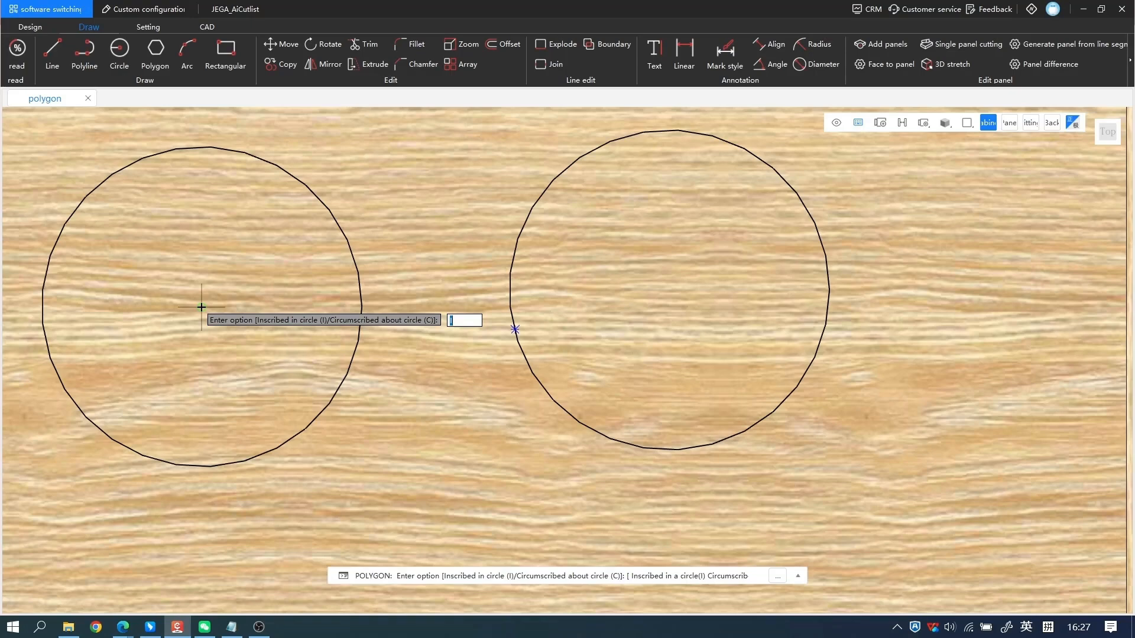
{"action": "type", "text": "I"}
{"action": "key", "text": "Return"}
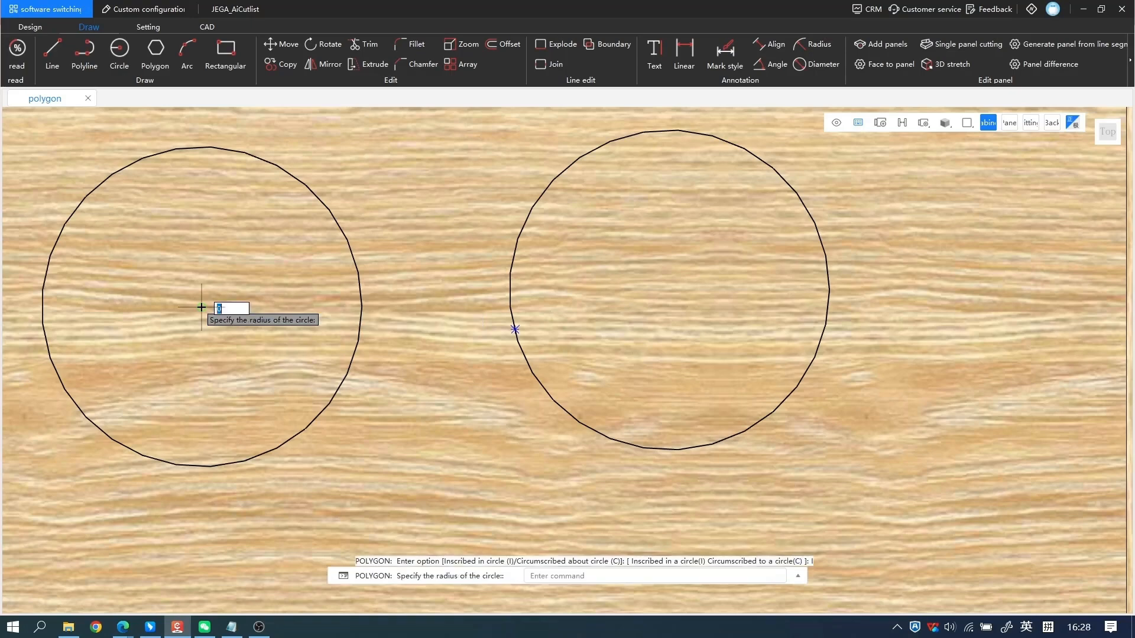
{"action": "left_click", "coordinate": [216, 467]}
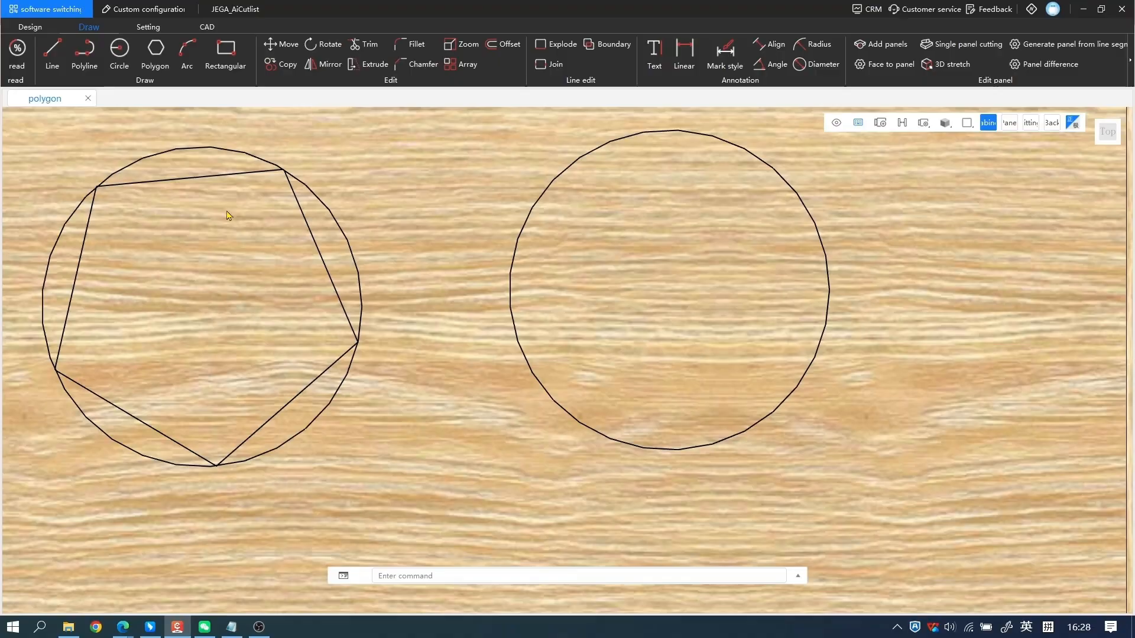
{"action": "left_click", "coordinate": [353, 258]}
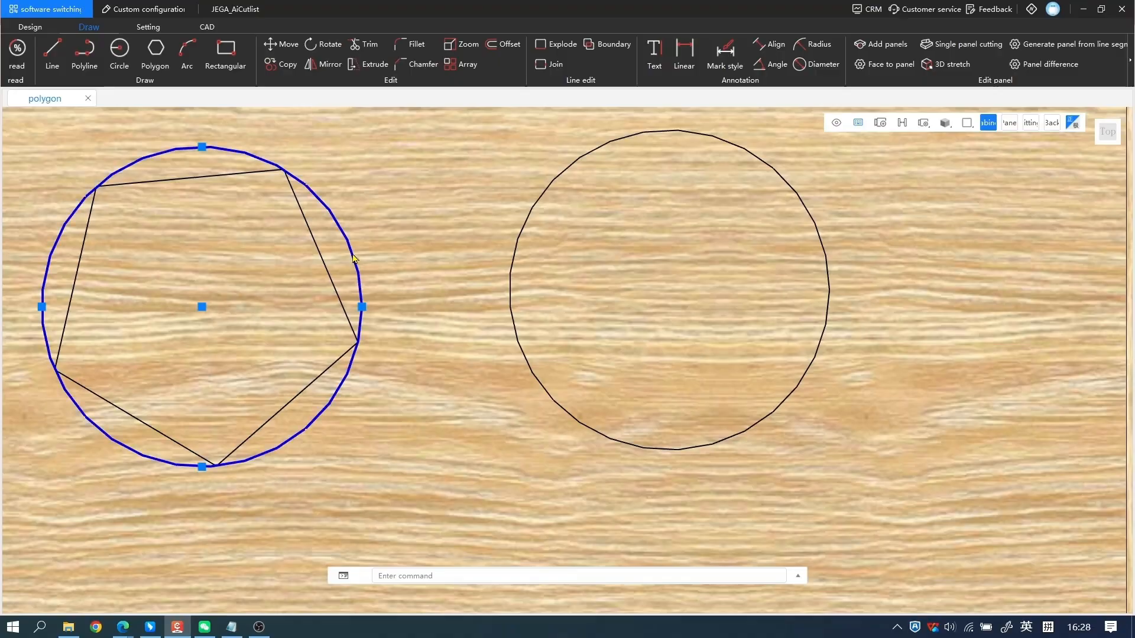
{"action": "key", "text": "Delete"}
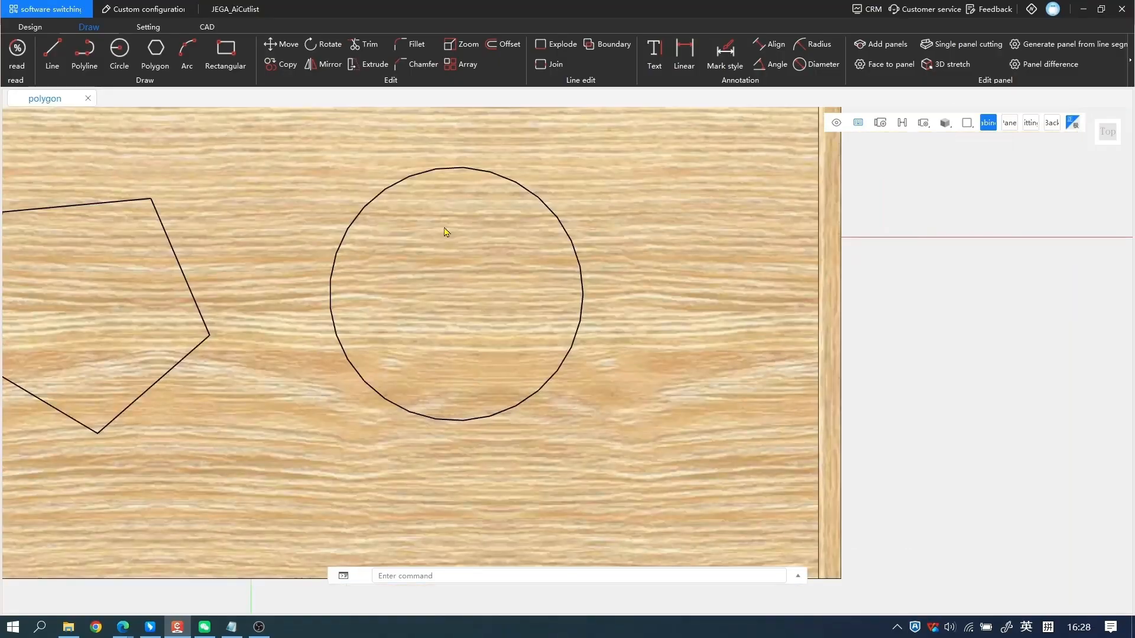
Draw a 5-sided polygon circumscribed about the remaining circle with radius 100, and delete that circle.
{"action": "type", "text": "POL"}
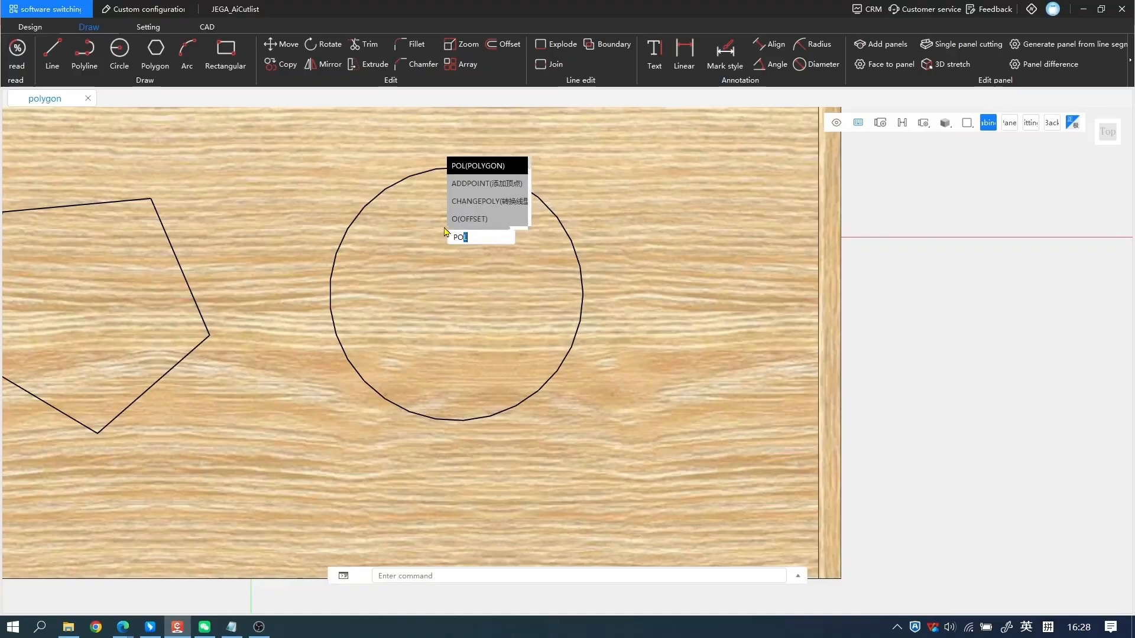
{"action": "key", "text": "Return"}
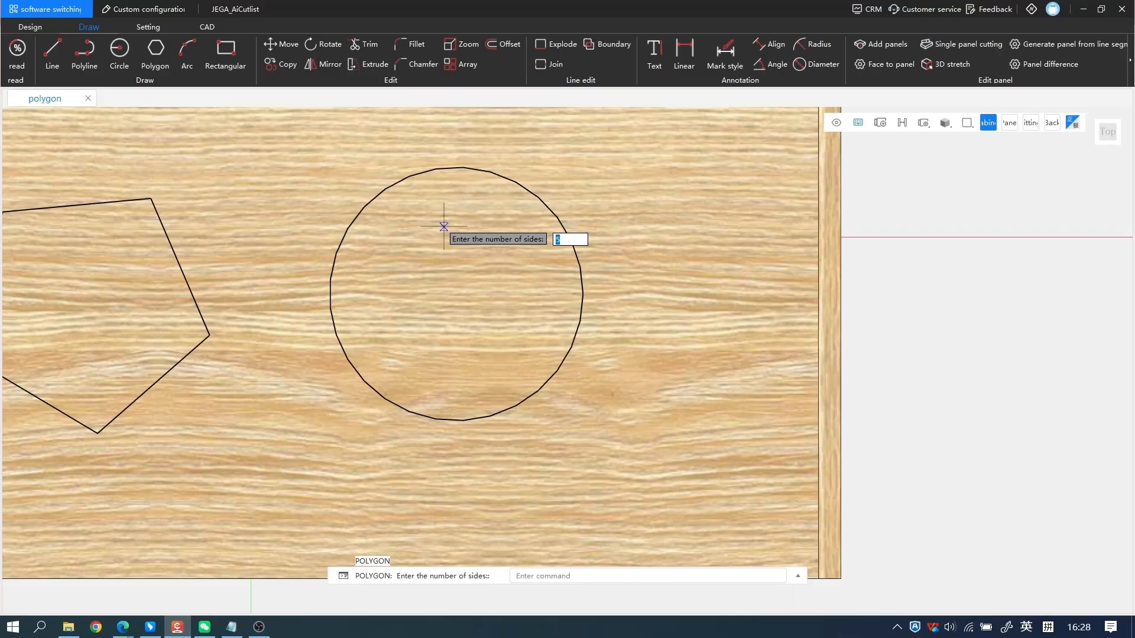
{"action": "key", "text": "Return"}
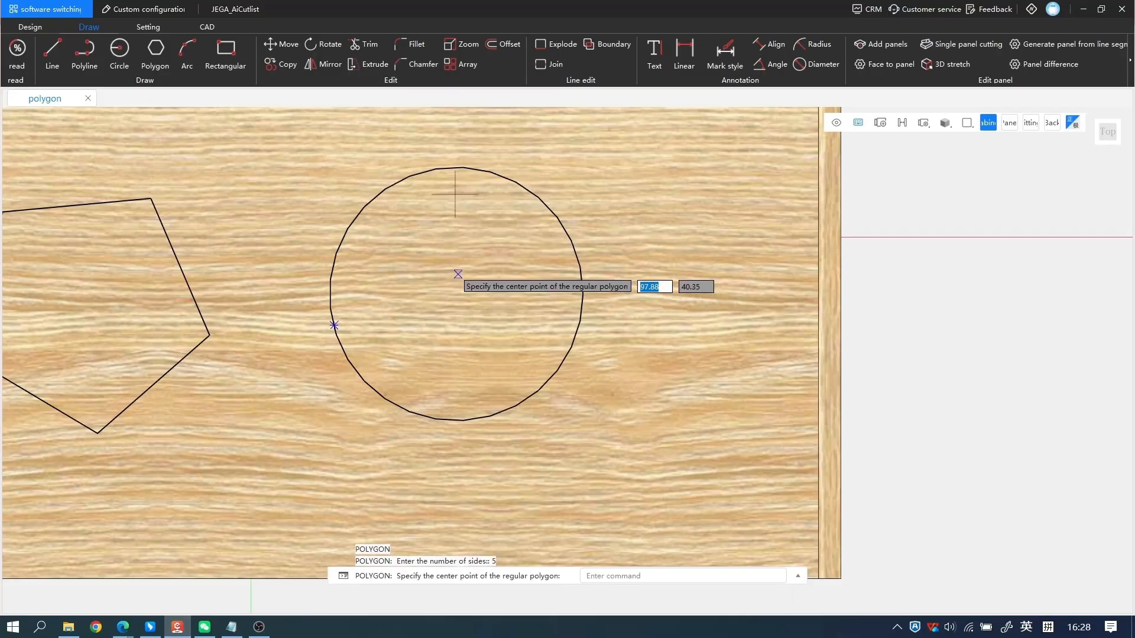
{"action": "left_click", "coordinate": [455, 294]}
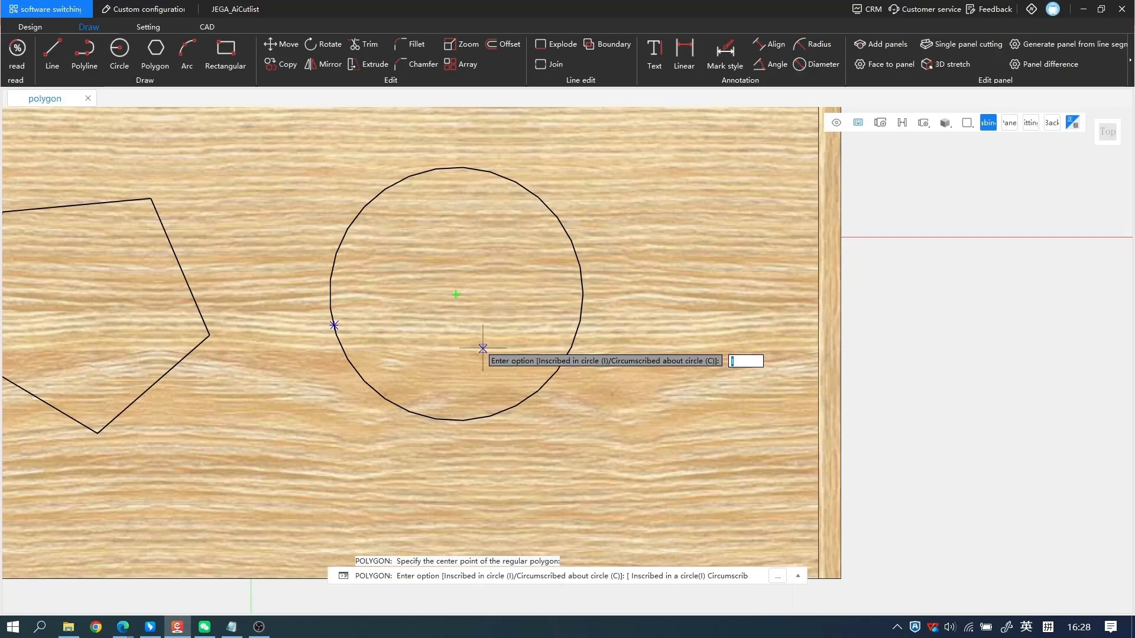
{"action": "key", "text": "Return"}
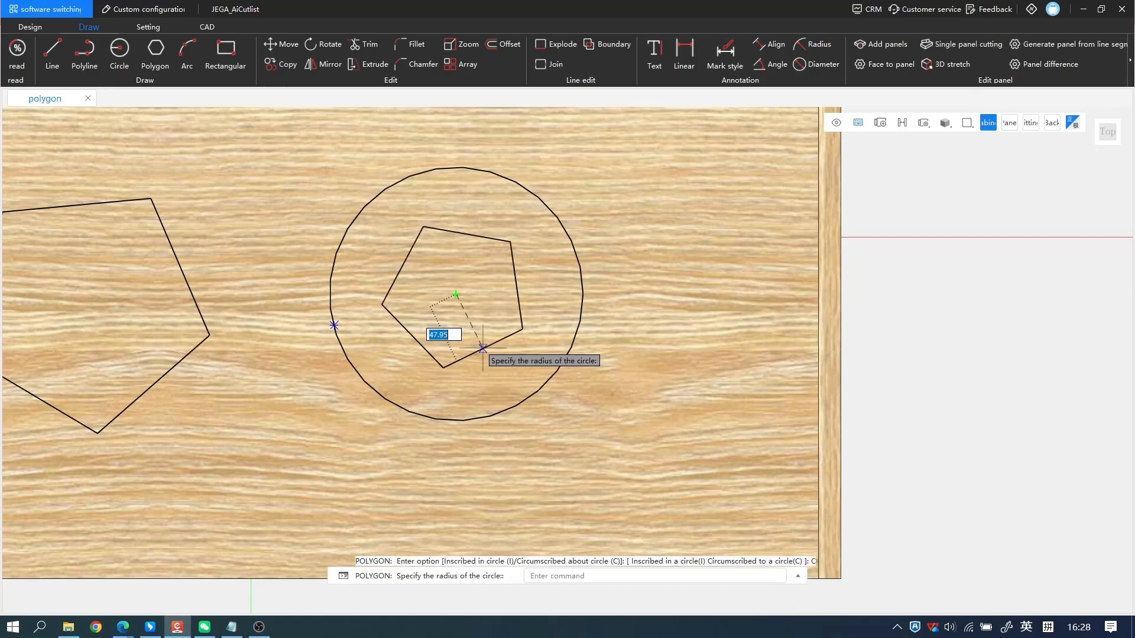
{"action": "left_click", "coordinate": [425, 417]}
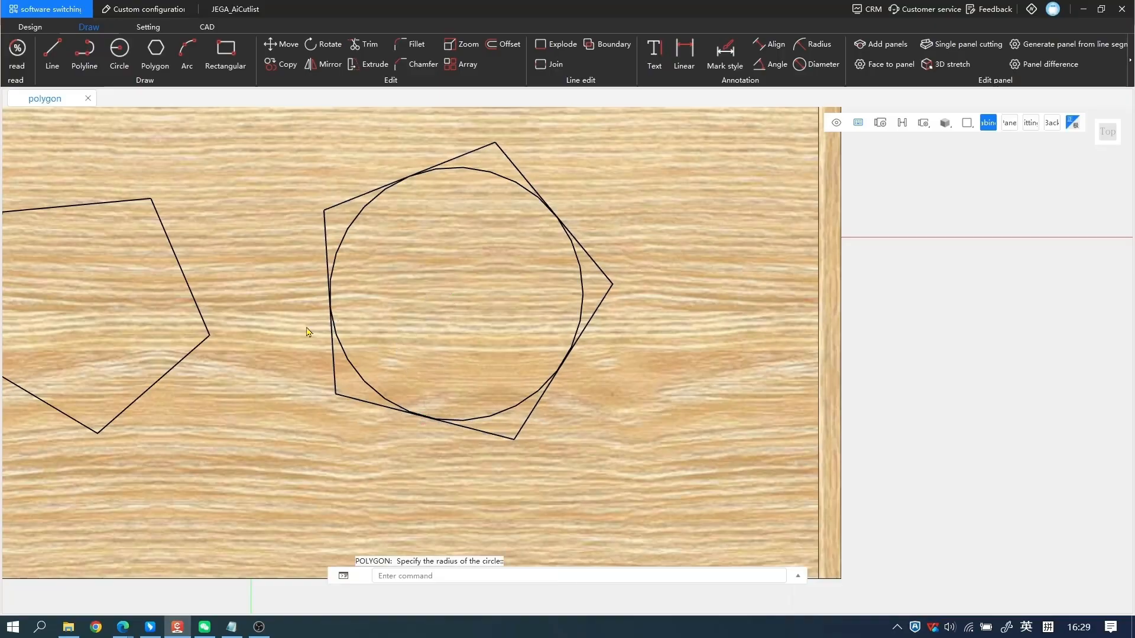
{"action": "left_click", "coordinate": [364, 386]}
{"action": "key", "text": "Delete"}
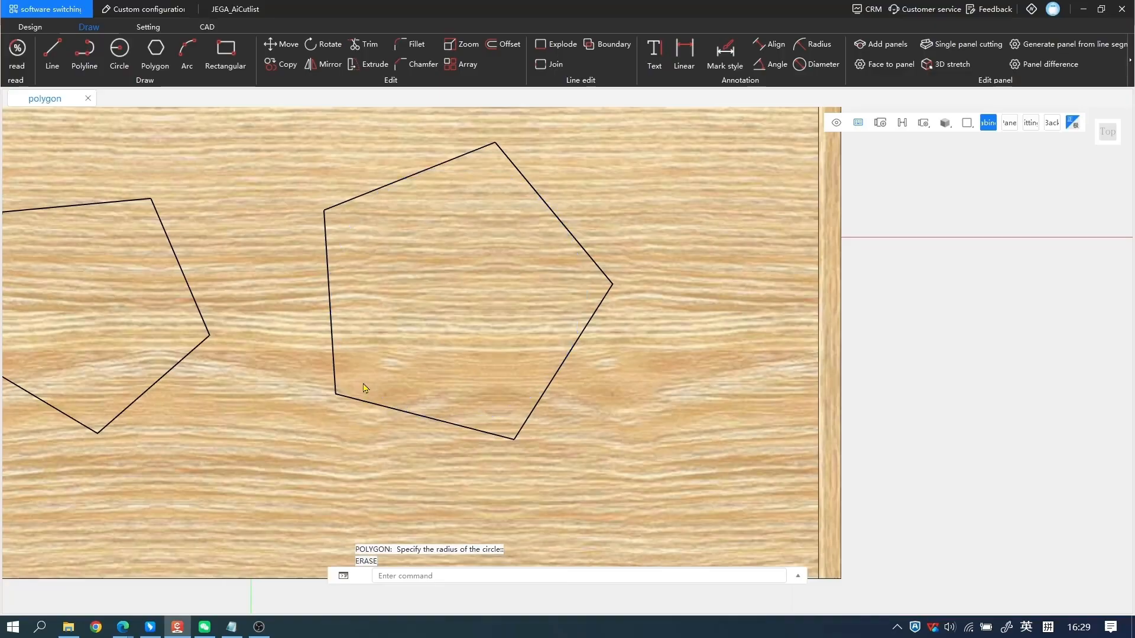
Draw a 3-sided polygon inscribed in a circle of radius 50, to the right of the larger pentagon on the top panel.
{"action": "scroll", "coordinate": [364, 386], "scroll_direction": "down", "scroll_amount": 1}
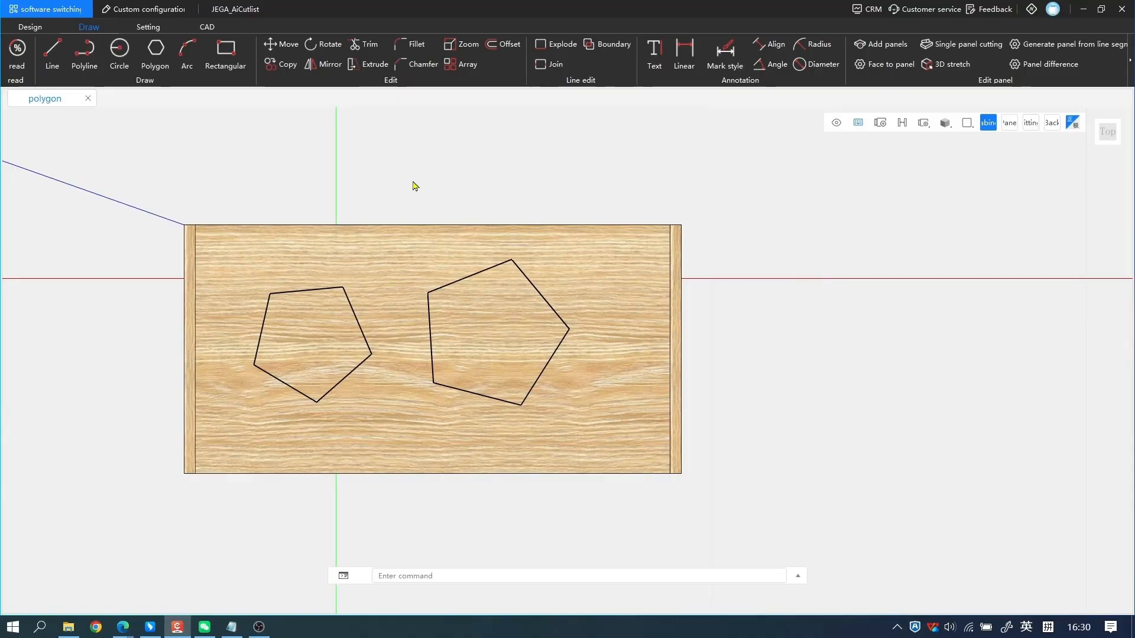
{"action": "left_click", "coordinate": [156, 54]}
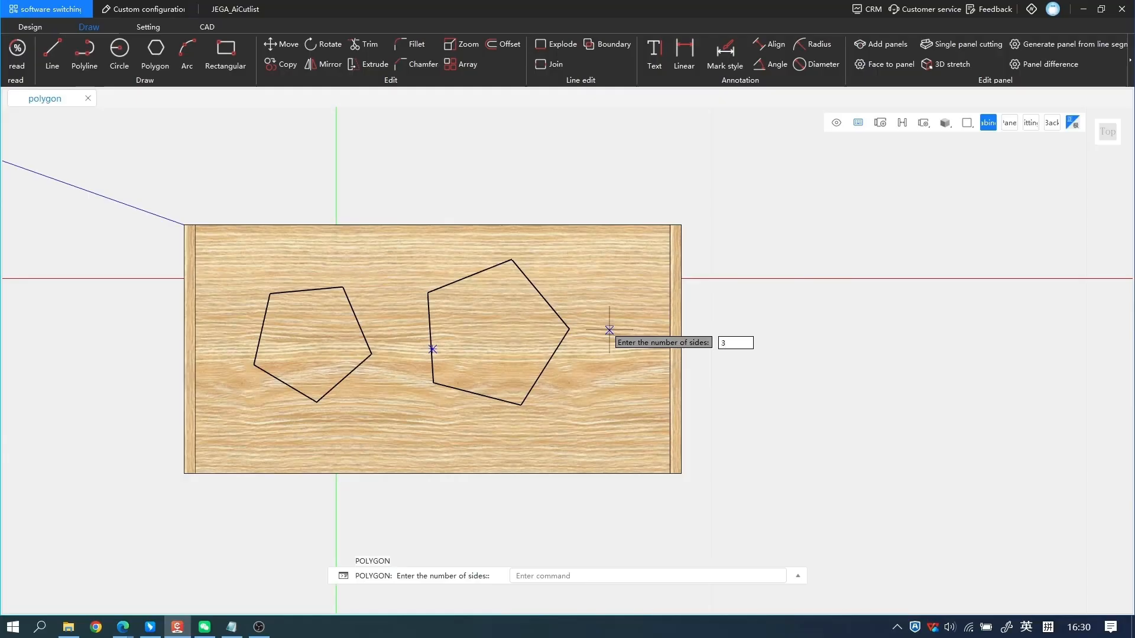
{"action": "key", "text": "Return"}
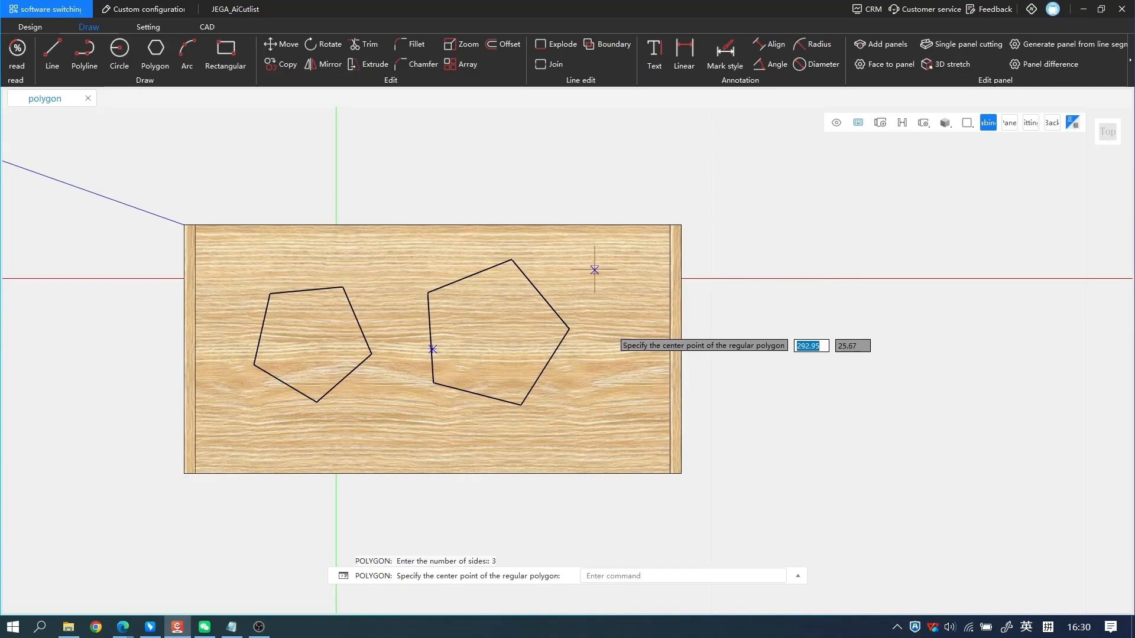
{"action": "left_click", "coordinate": [613, 310]}
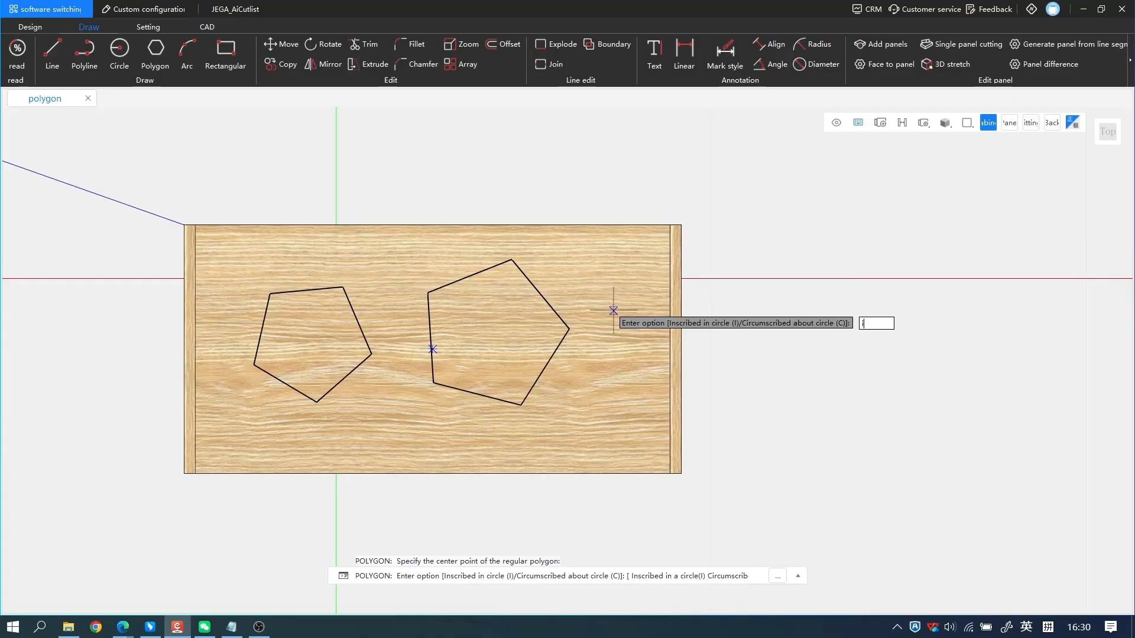
{"action": "type", "text": "i"}
{"action": "key", "text": "Return"}
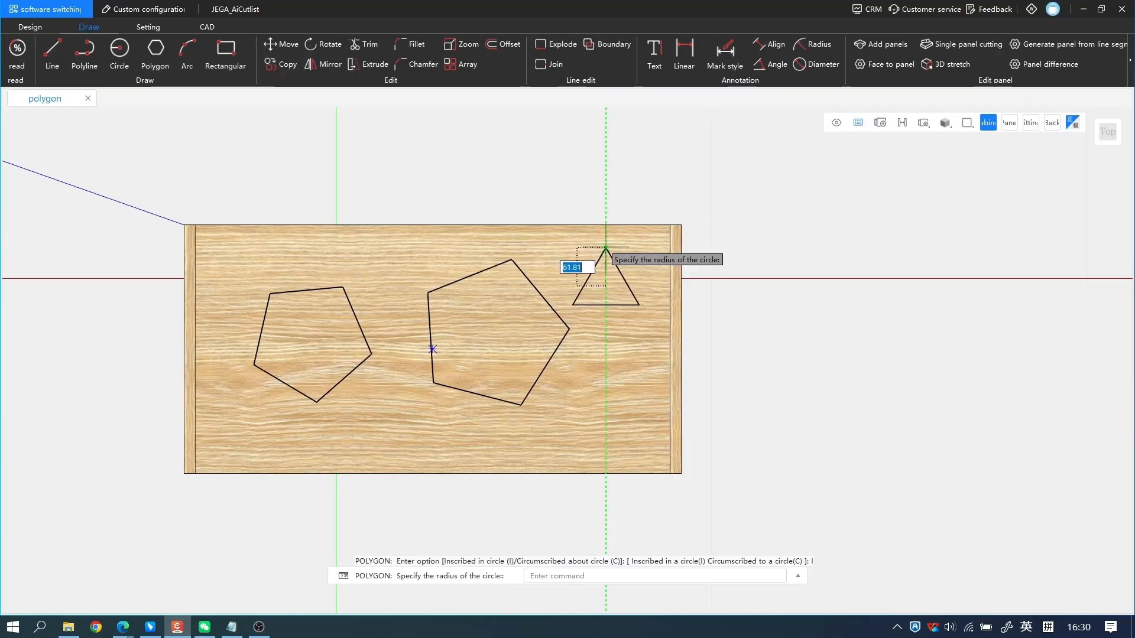
{"action": "type", "text": "50"}
{"action": "key", "text": "Return"}
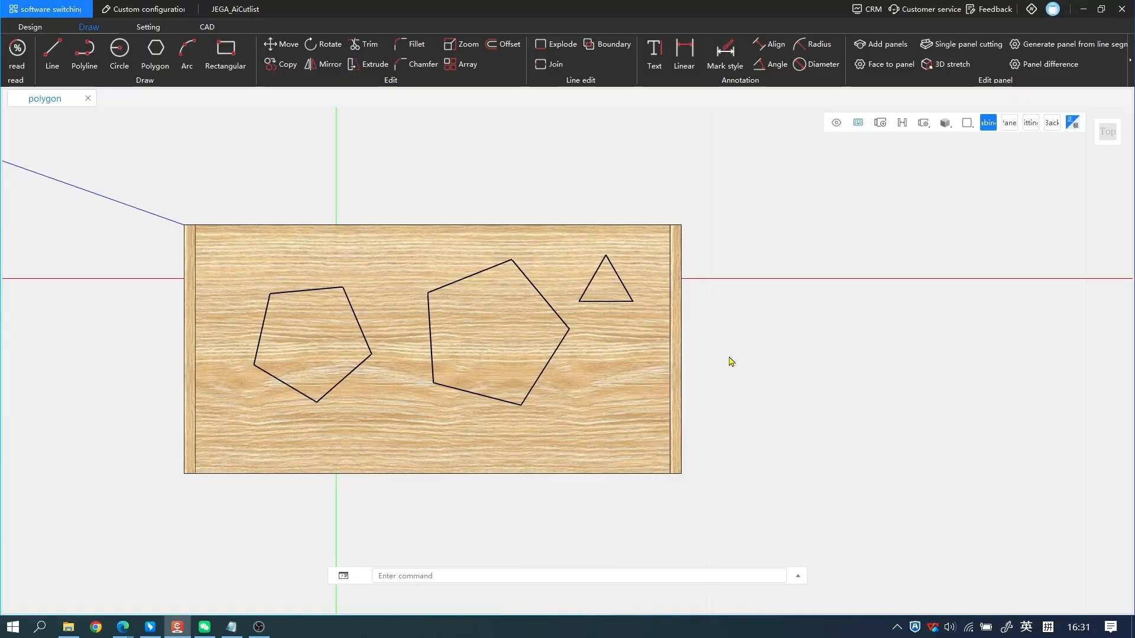
Cut both pentagons and the triangle through the top panel with 3D stretch.
{"action": "left_click", "coordinate": [942, 67]}
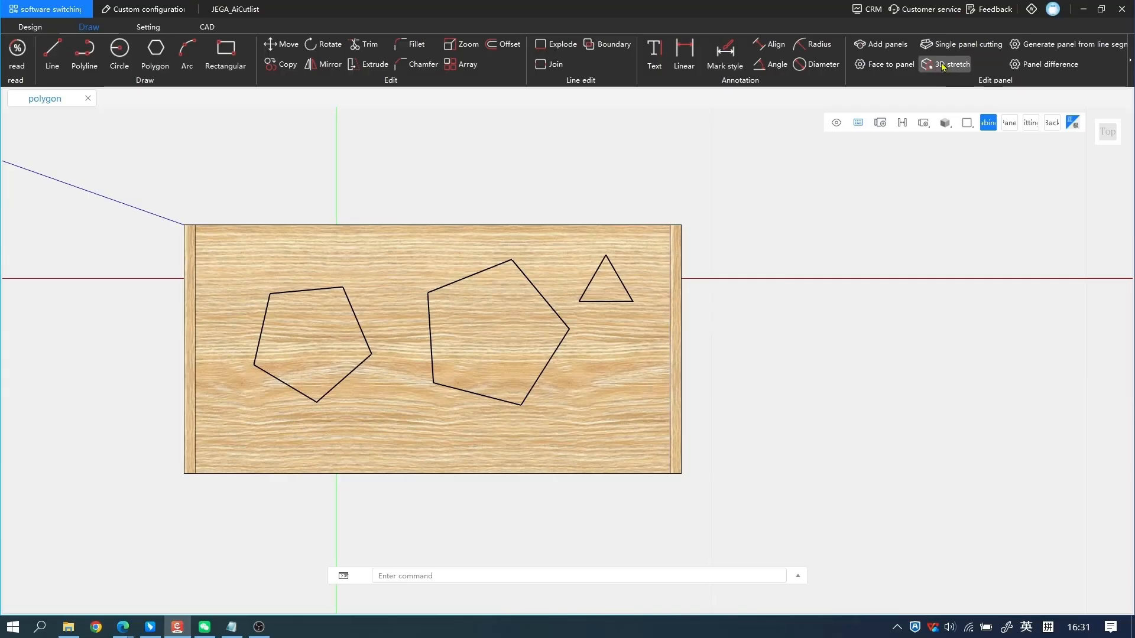
{"action": "middle_click_drag", "start_coordinate": [398, 204], "coordinate": [408, 292]}
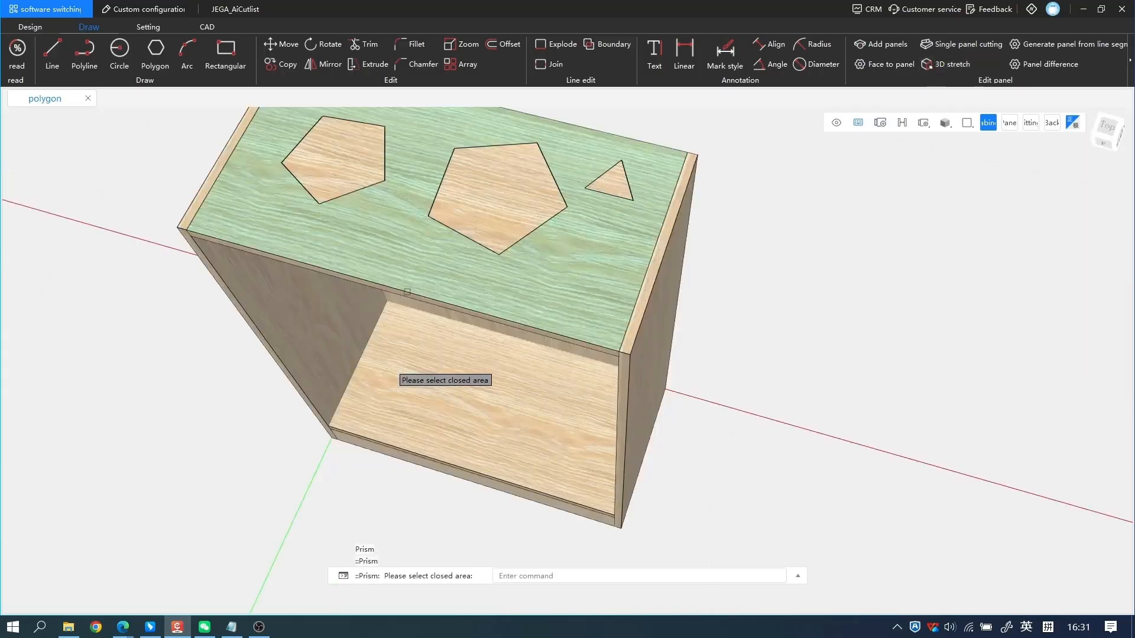
{"action": "left_click", "coordinate": [350, 164]}
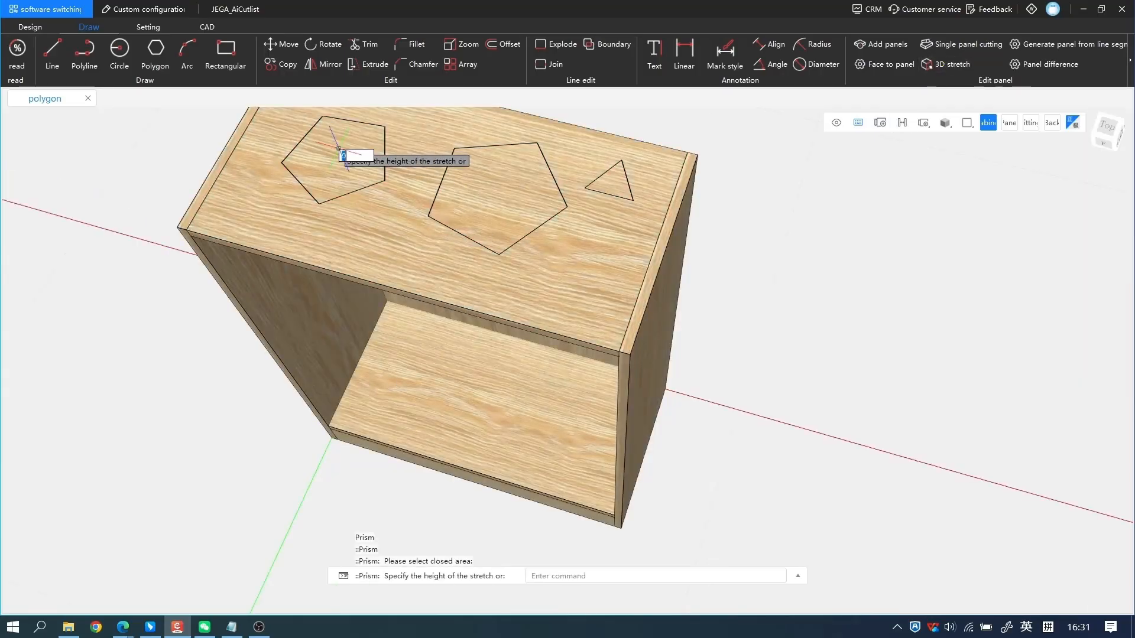
{"action": "left_click", "coordinate": [334, 189]}
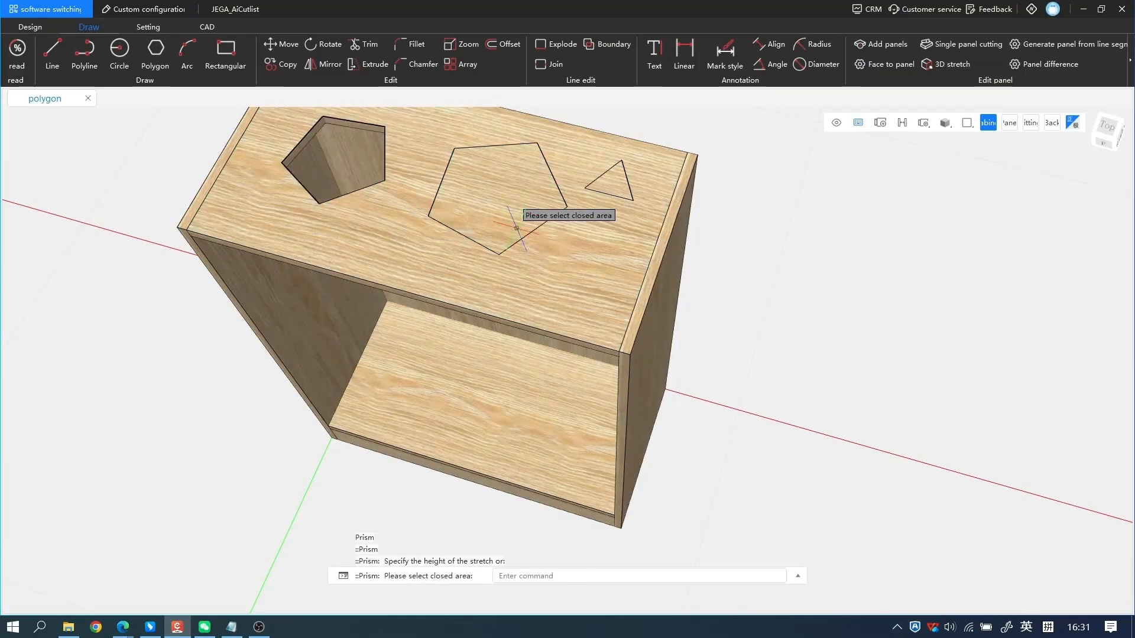
{"action": "left_click", "coordinate": [517, 229]}
{"action": "left_click", "coordinate": [524, 223]}
{"action": "left_click", "coordinate": [615, 187]}
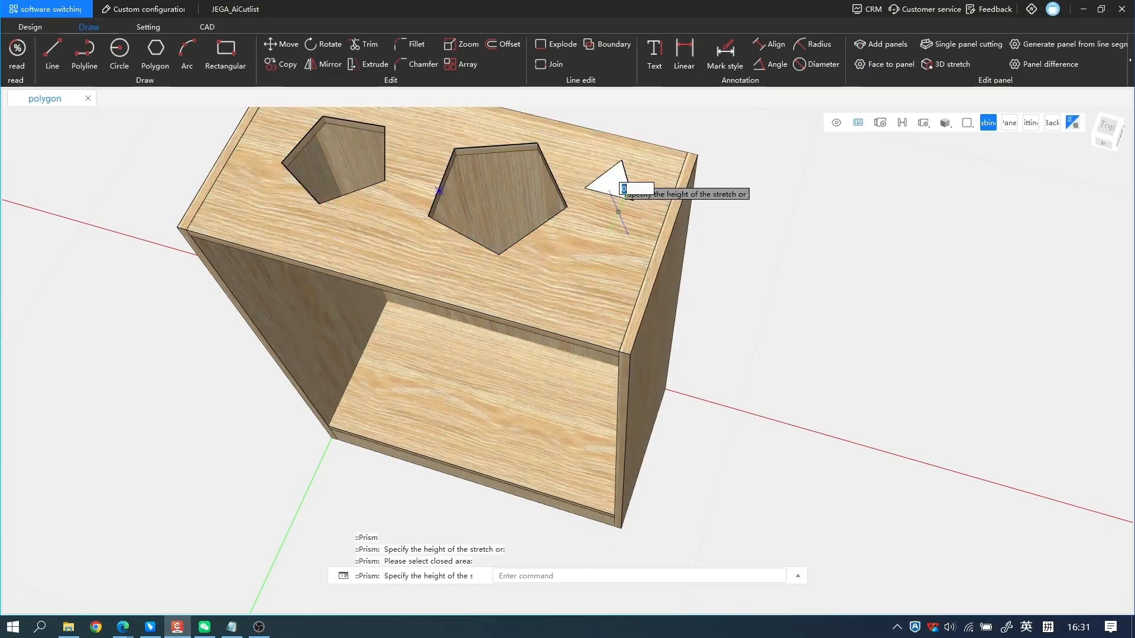
{"action": "left_click", "coordinate": [619, 212]}
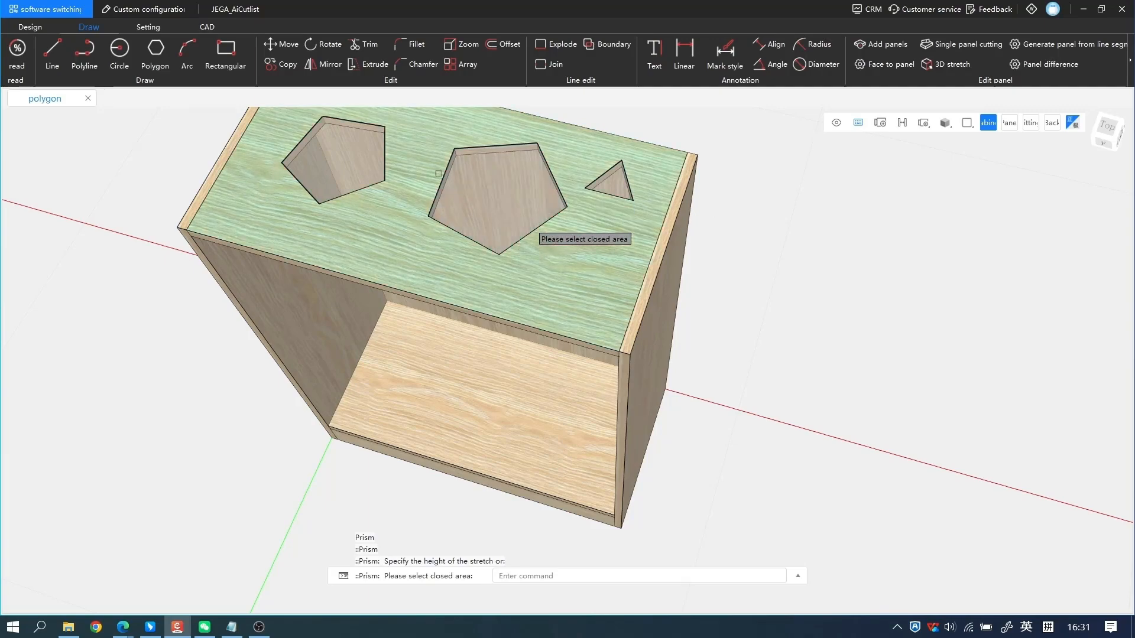
{"action": "scroll", "coordinate": [485, 182], "scroll_direction": "down", "scroll_amount": 2}
{"action": "middle_click_drag", "start_coordinate": [461, 197], "coordinate": [445, 221]}
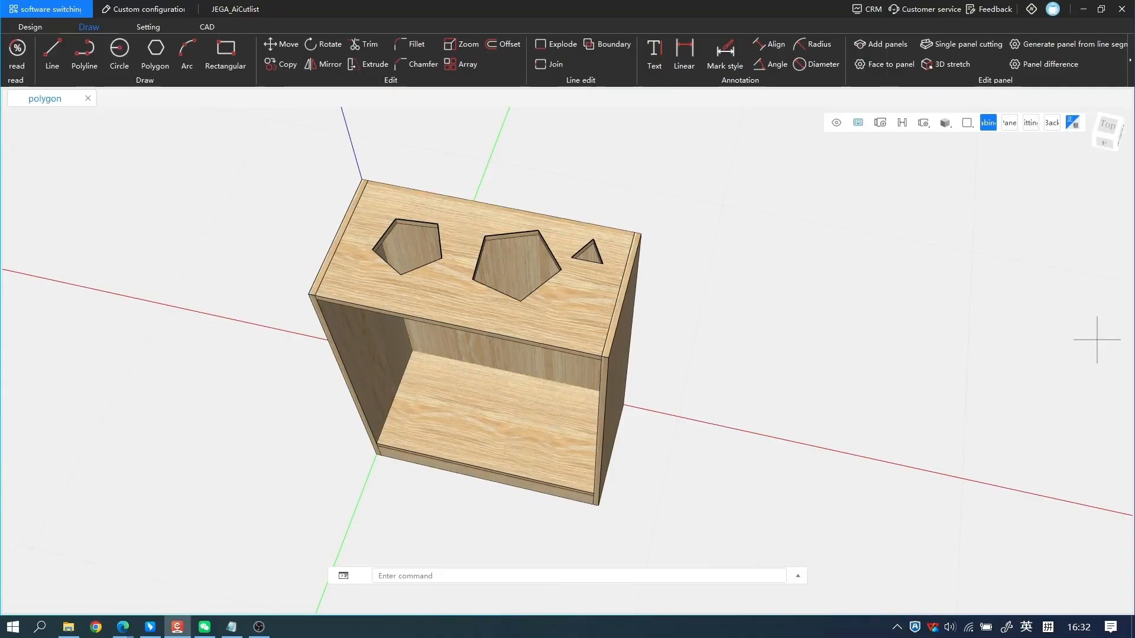
Draw a 6-sided polygon inscribed in a circle of radius 150 on the ground to the right of the cabinet.
{"action": "left_click", "coordinate": [158, 49]}
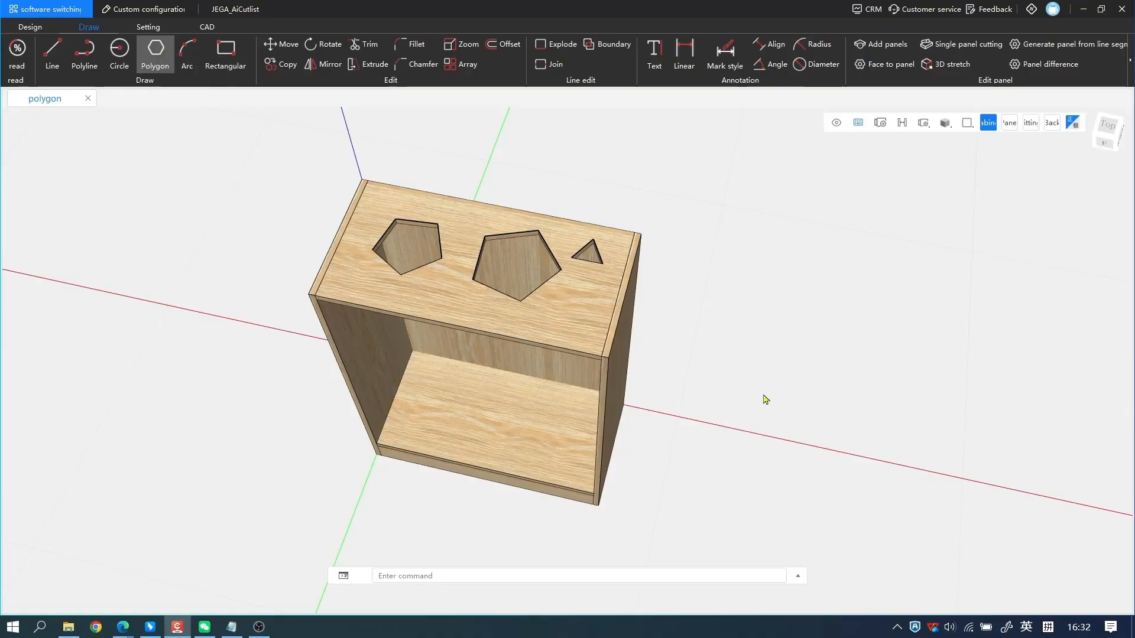
{"action": "left_click", "coordinate": [1095, 140]}
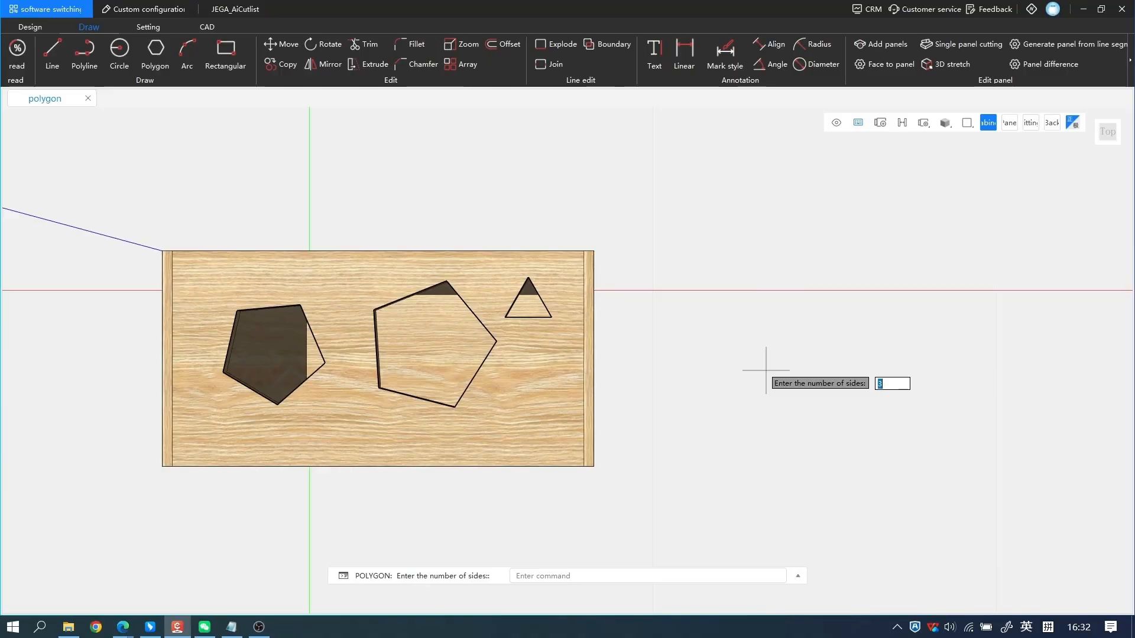
{"action": "key", "text": "Return"}
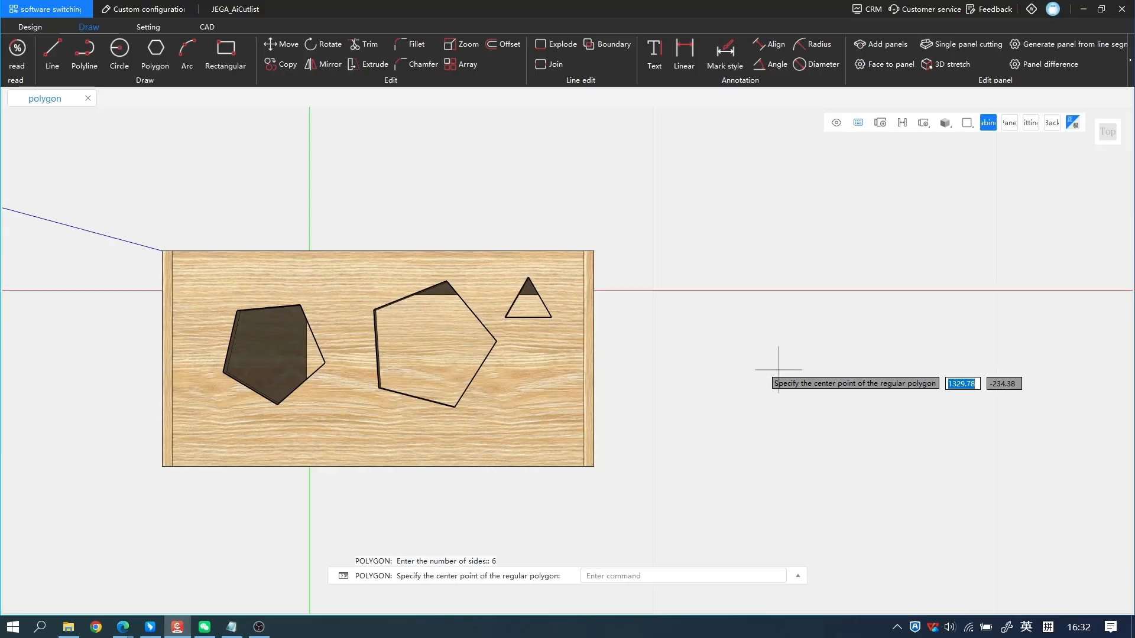
{"action": "left_click", "coordinate": [783, 359]}
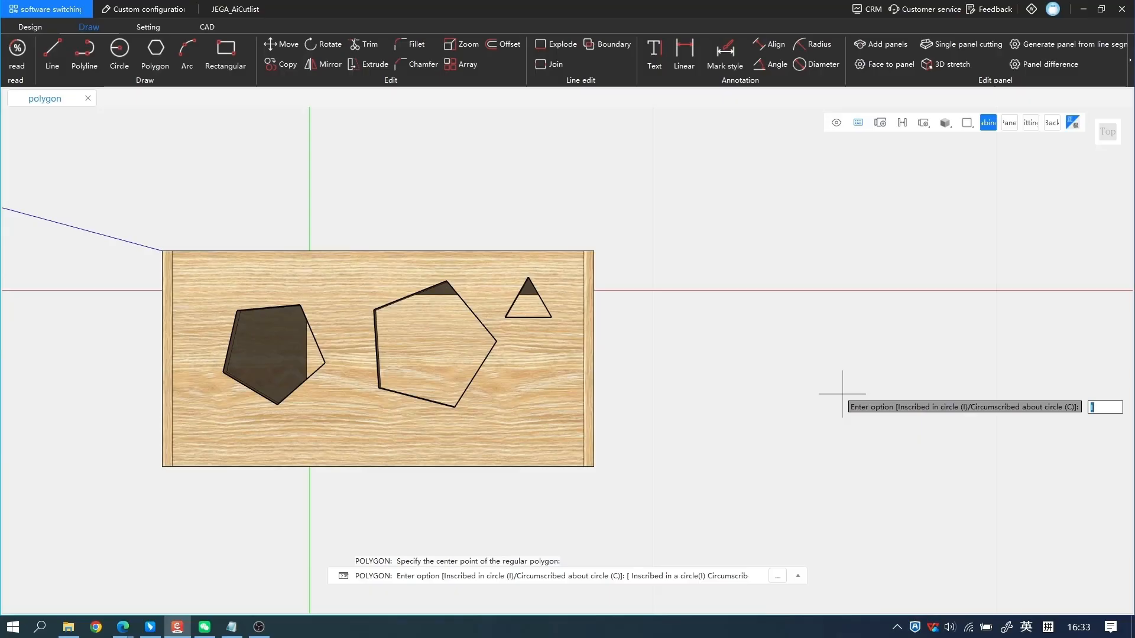
{"action": "key", "text": "Return"}
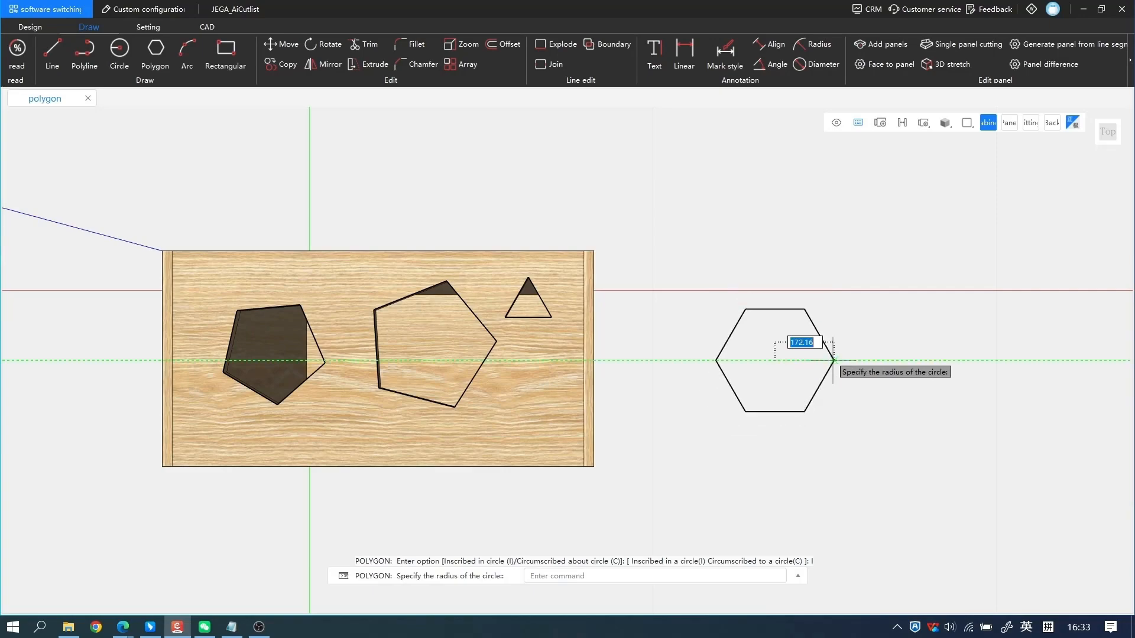
{"action": "type", "text": "1"}
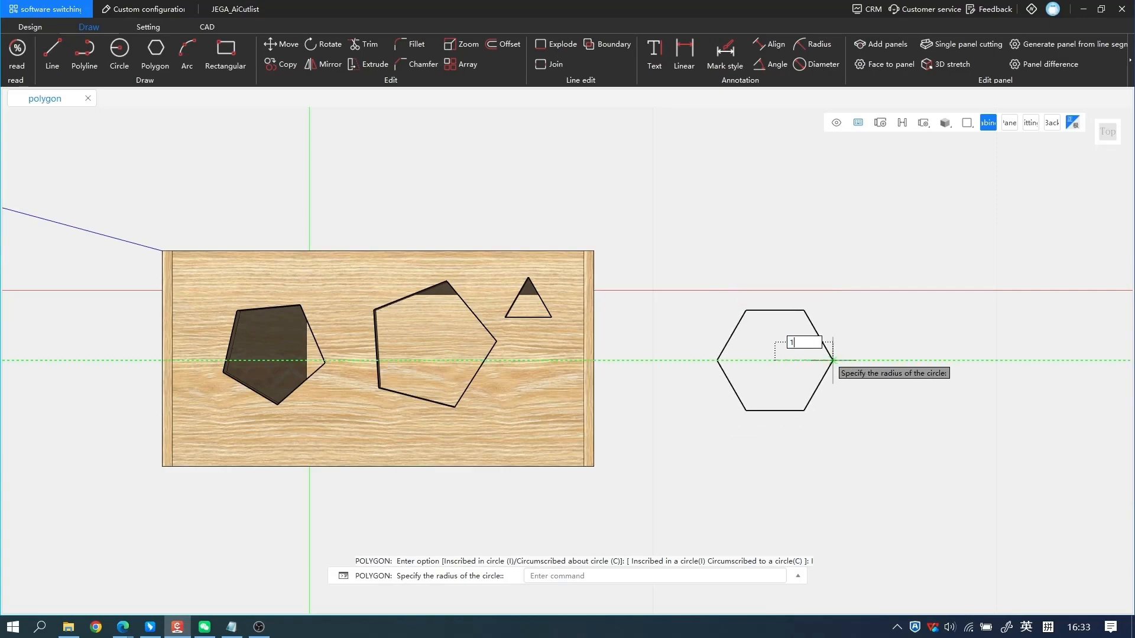
{"action": "type", "text": "50"}
{"action": "key", "text": "Return"}
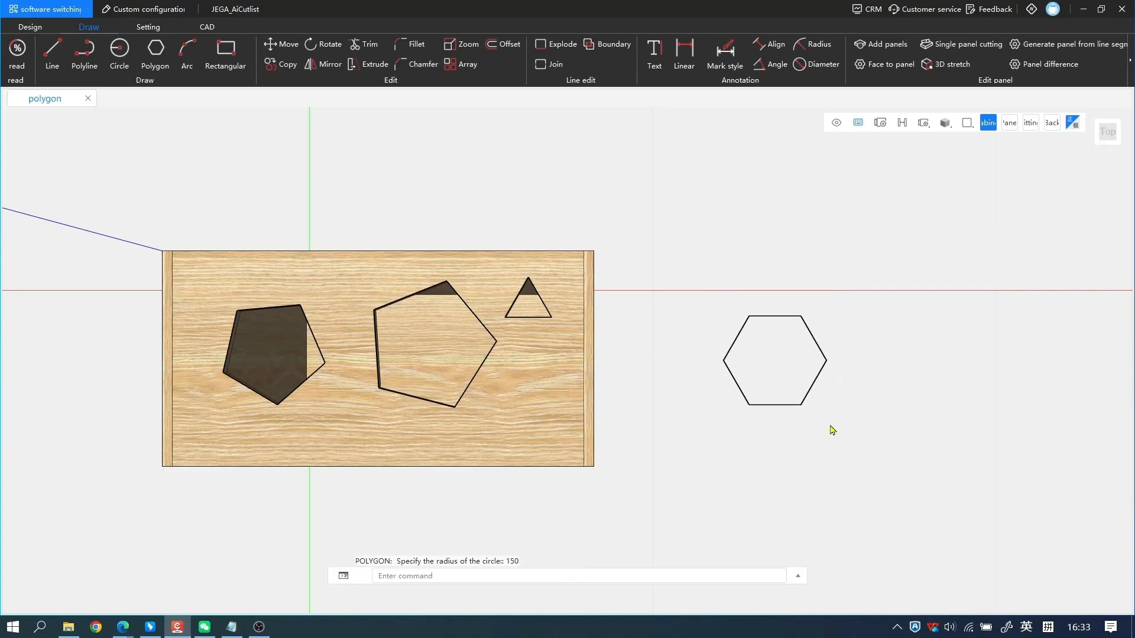
Copy the hexagon from its center to a position 250 directly above the original.
{"action": "middle_click_drag", "start_coordinate": [715, 428], "coordinate": [758, 436]}
{"action": "scroll", "coordinate": [757, 435], "scroll_direction": "down", "scroll_amount": 2}
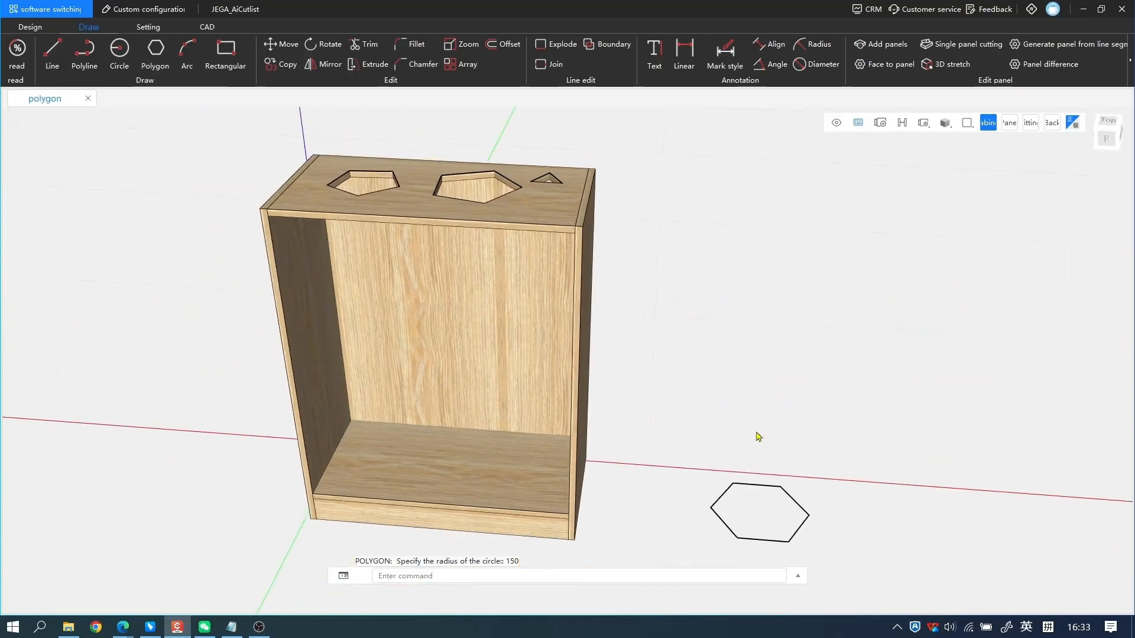
{"action": "middle_click_drag", "start_coordinate": [642, 444], "coordinate": [628, 407]}
{"action": "scroll", "coordinate": [702, 459], "scroll_direction": "up", "scroll_amount": 2}
{"action": "middle_click_drag", "start_coordinate": [732, 455], "coordinate": [679, 423]}
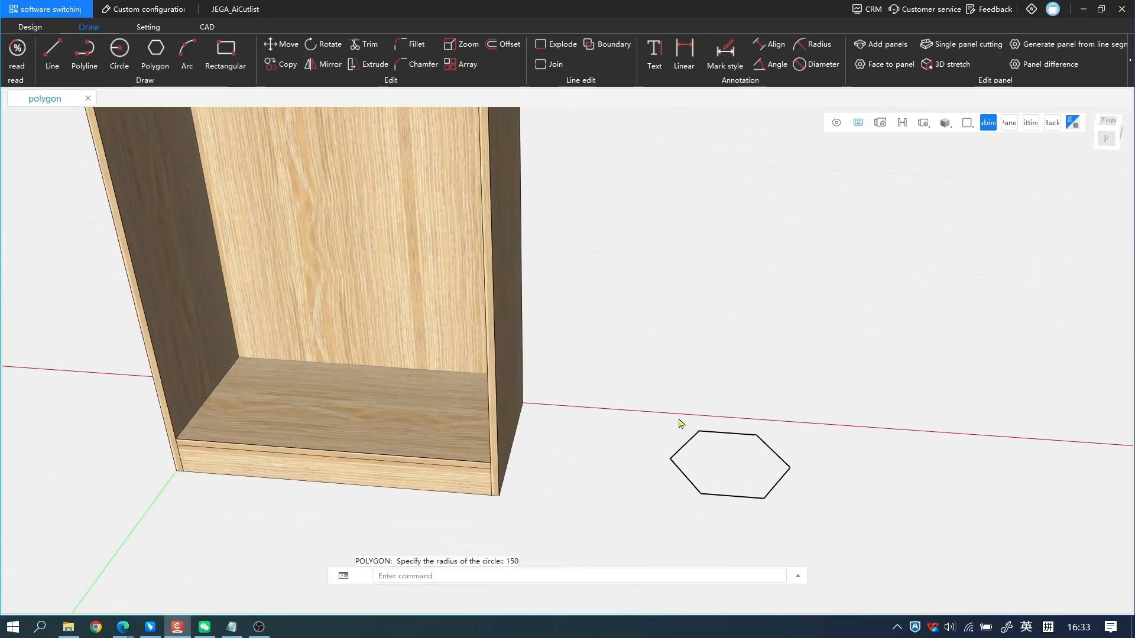
{"action": "left_click", "coordinate": [732, 475]}
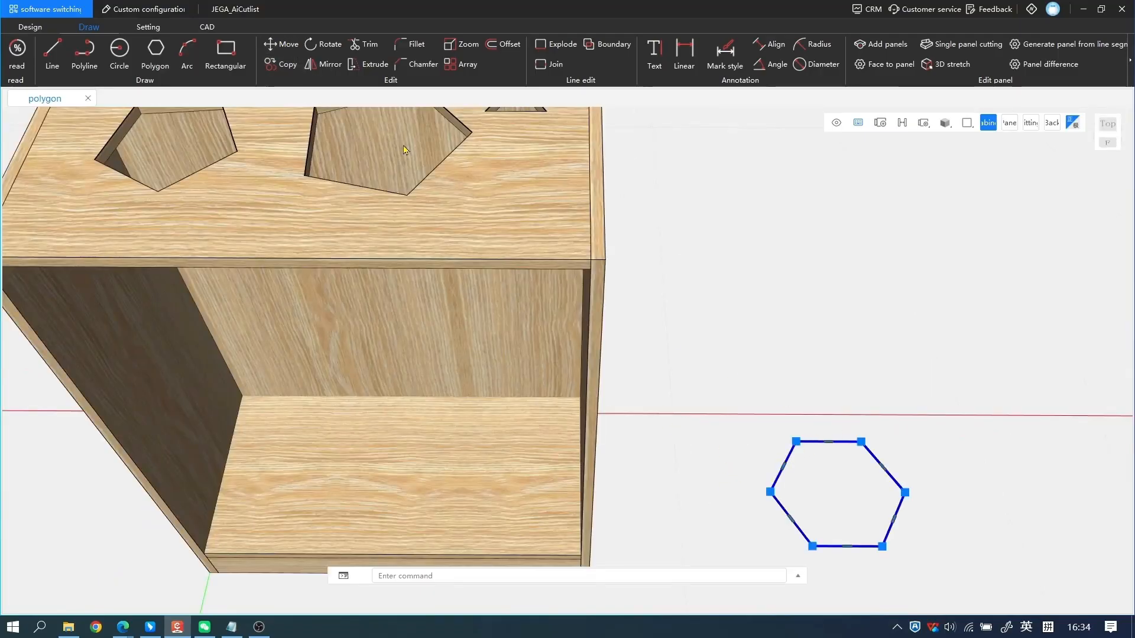
{"action": "left_click", "coordinate": [280, 63]}
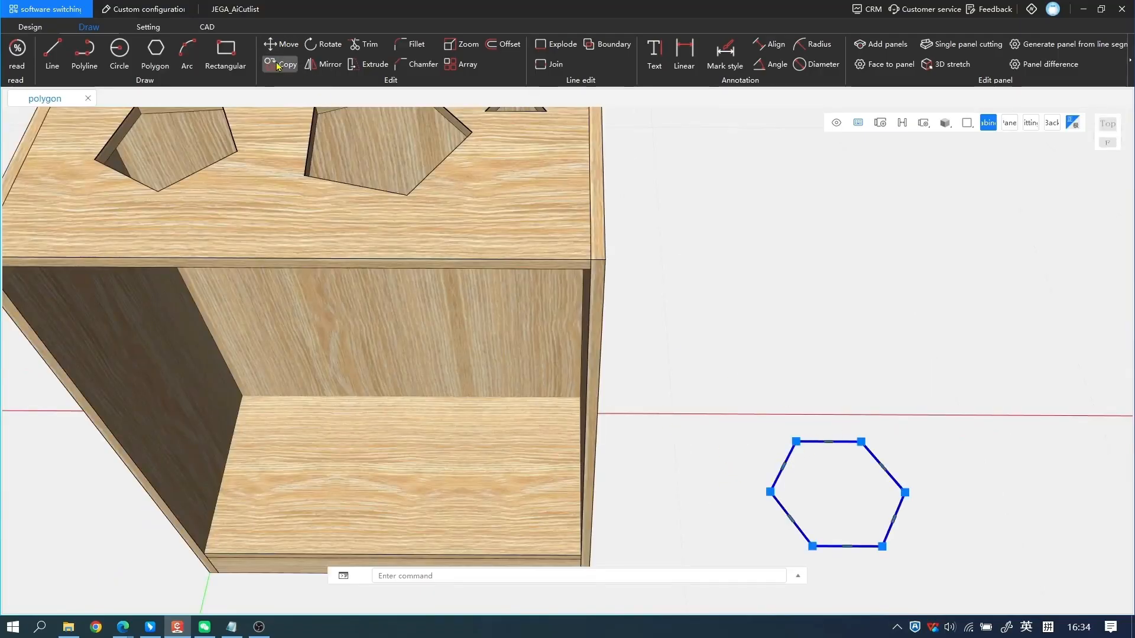
{"action": "left_click", "coordinate": [838, 492]}
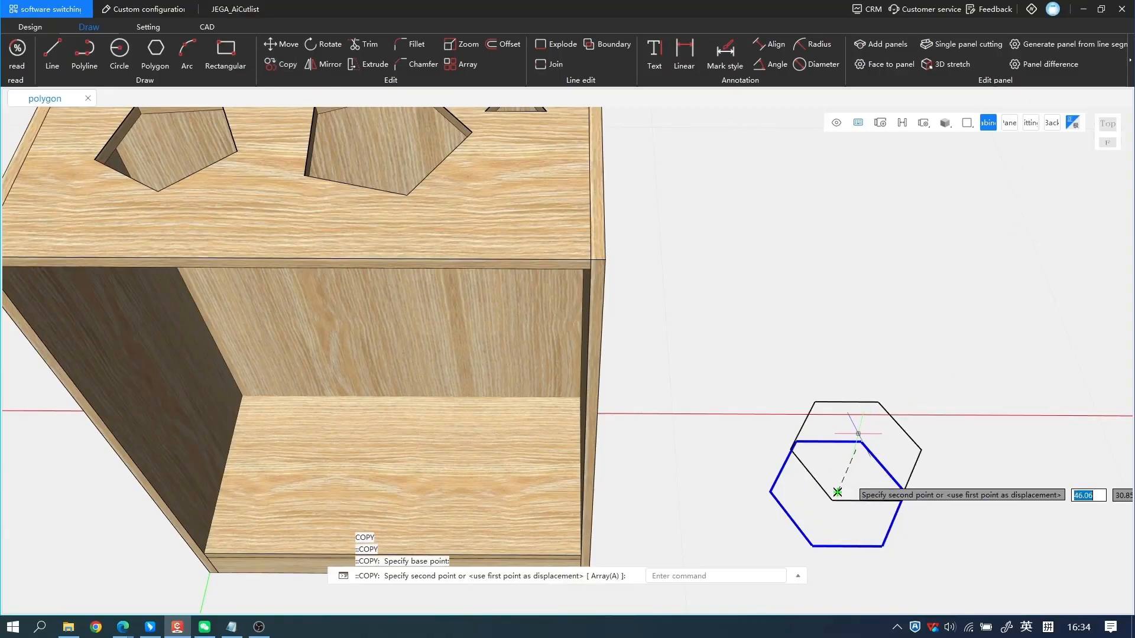
{"action": "left_click", "coordinate": [1109, 143]}
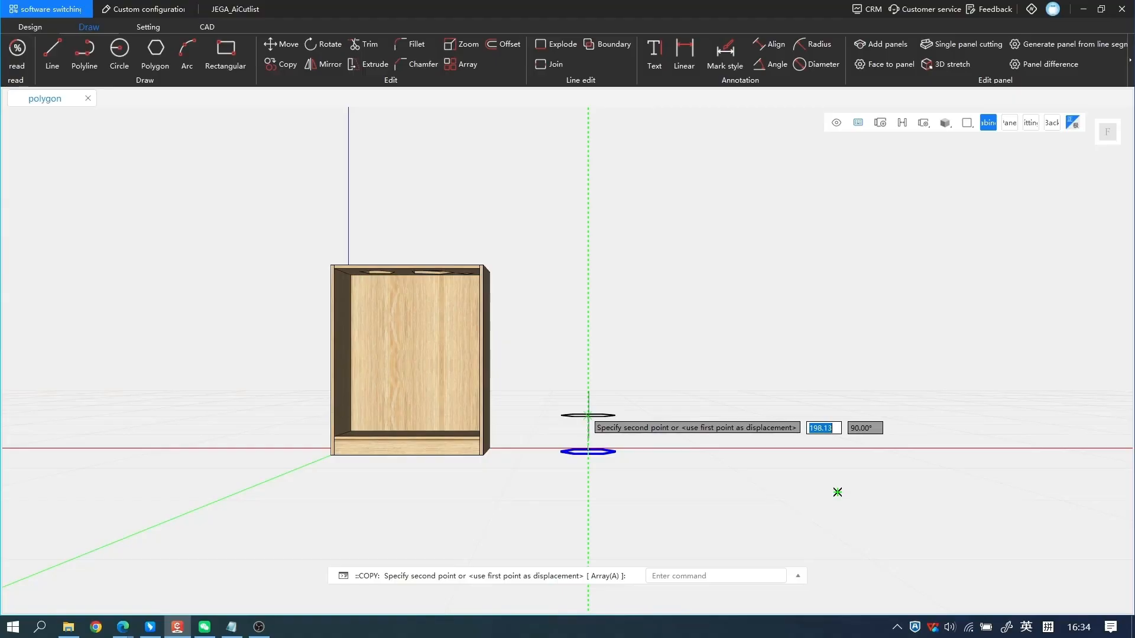
{"action": "type", "text": "250"}
{"action": "key", "text": "Return"}
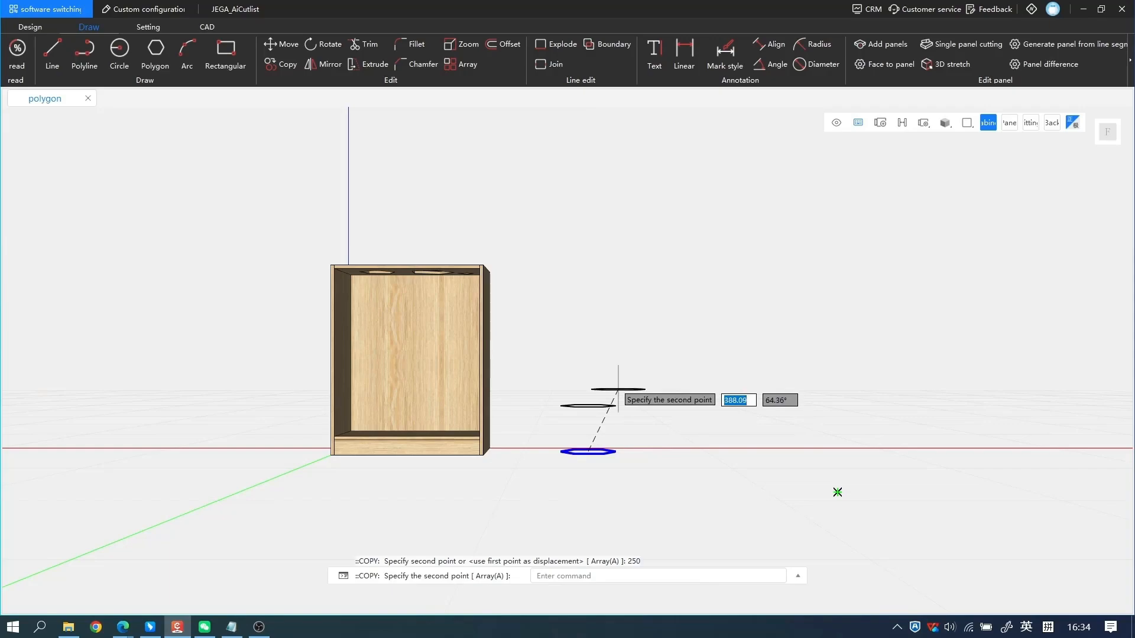
{"action": "key", "text": "Escape"}
Turn both hexagons into panels 18 thick.
{"action": "scroll", "coordinate": [618, 392], "scroll_direction": "up", "scroll_amount": 3}
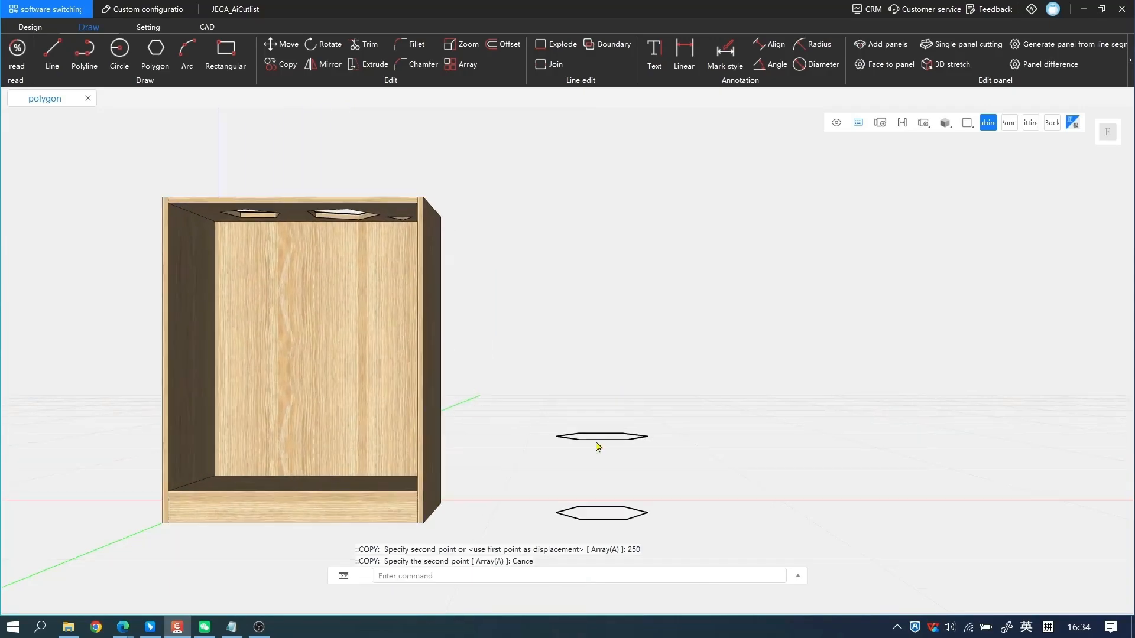
{"action": "scroll", "coordinate": [550, 386], "scroll_direction": "up", "scroll_amount": 1}
{"action": "scroll", "coordinate": [530, 358], "scroll_direction": "down", "scroll_amount": 3}
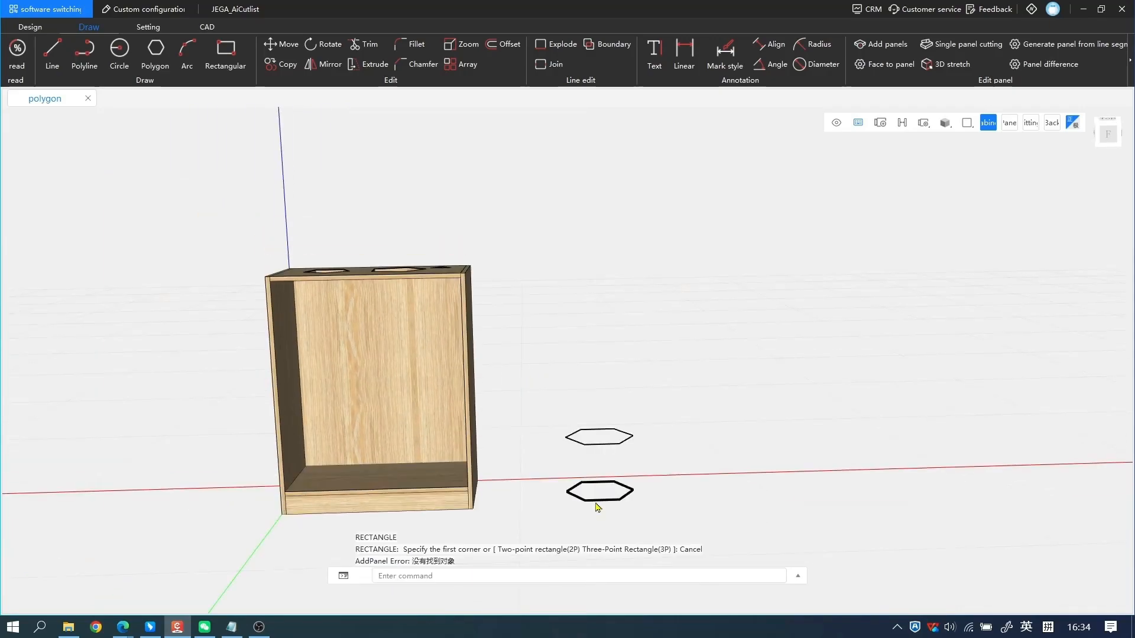
{"action": "left_click", "coordinate": [602, 501]}
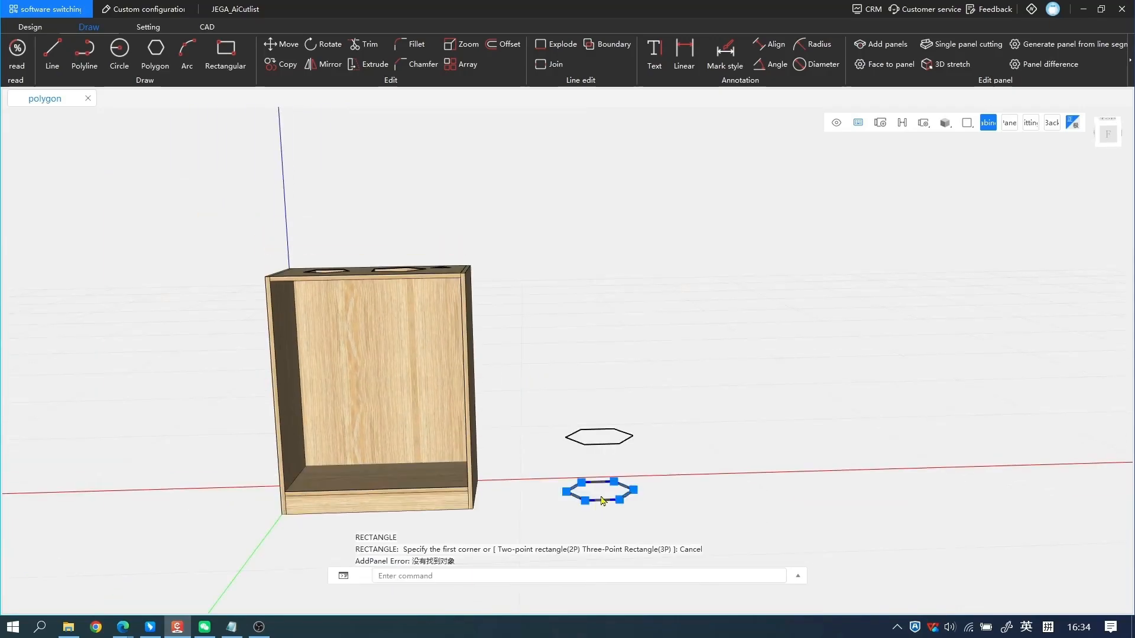
{"action": "left_click", "coordinate": [611, 447]}
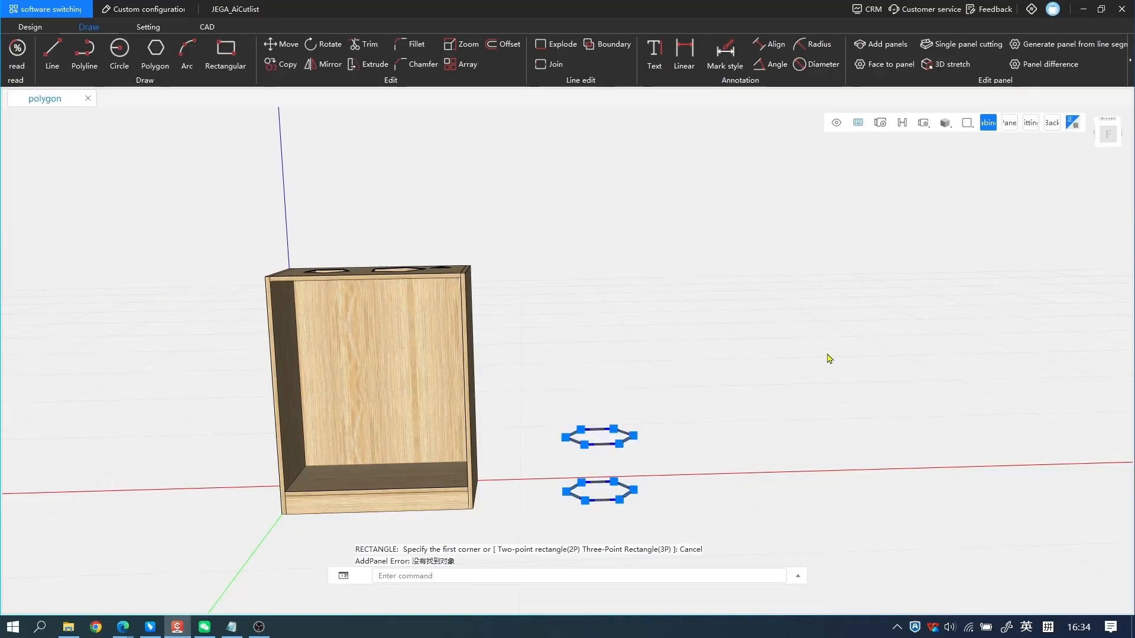
{"action": "left_click", "coordinate": [880, 44]}
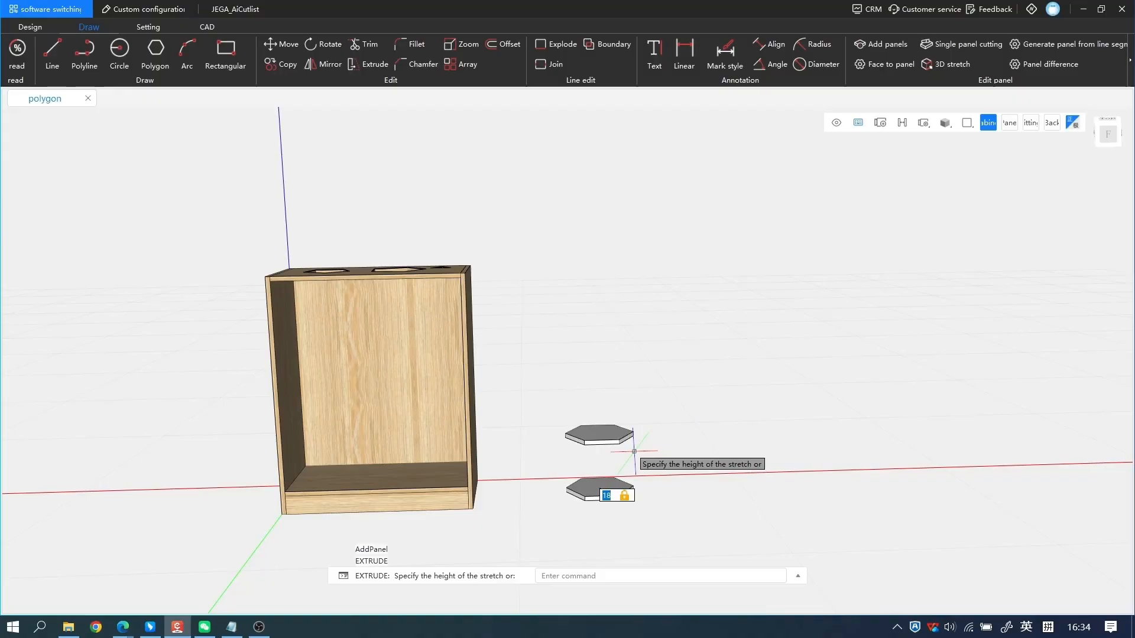
{"action": "key", "text": "Return"}
{"action": "scroll", "coordinate": [606, 344], "scroll_direction": "up", "scroll_amount": 1}
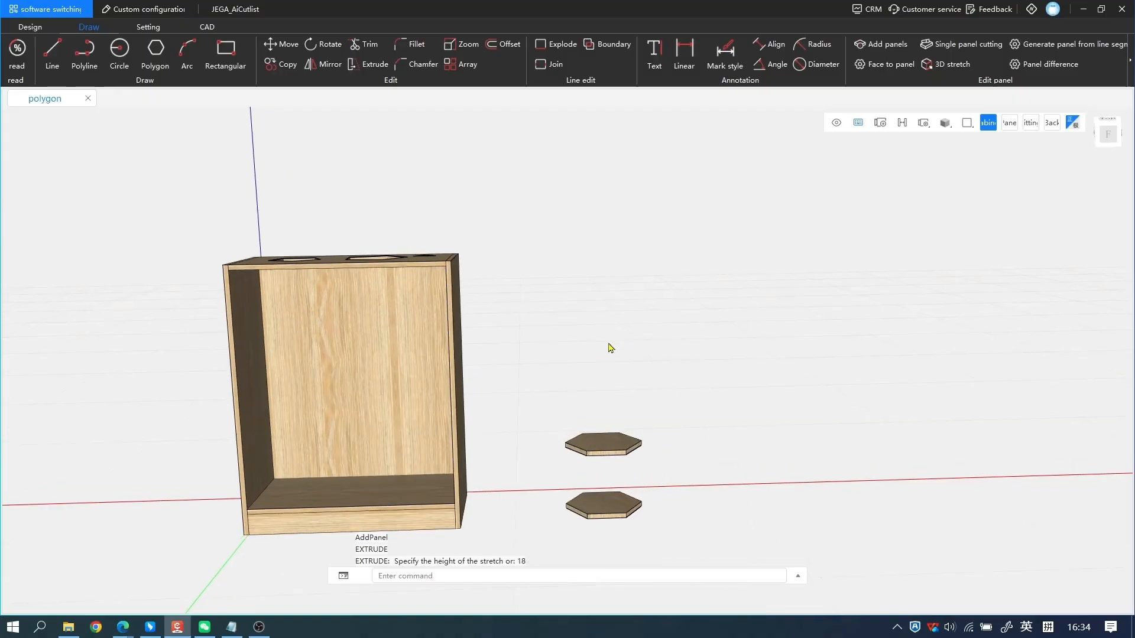
Add an 18 thick vertical rectangular panel between the front edges of the upper and lower hexagonal panels.
{"action": "middle_click_drag", "start_coordinate": [494, 319], "coordinate": [503, 299]}
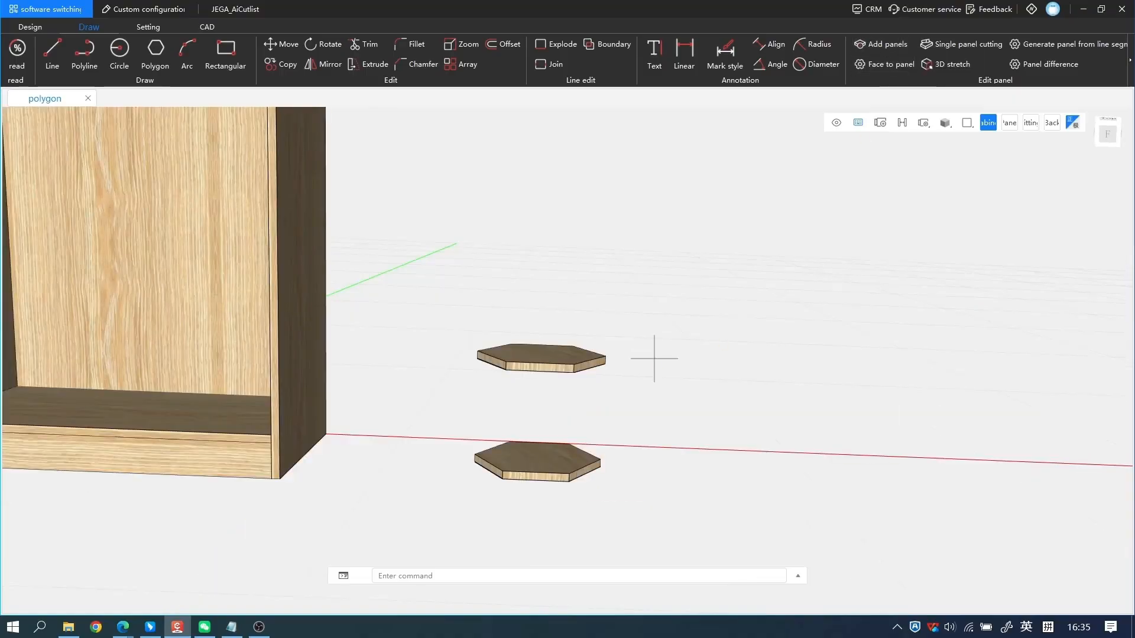
{"action": "type", "text": "AP"}
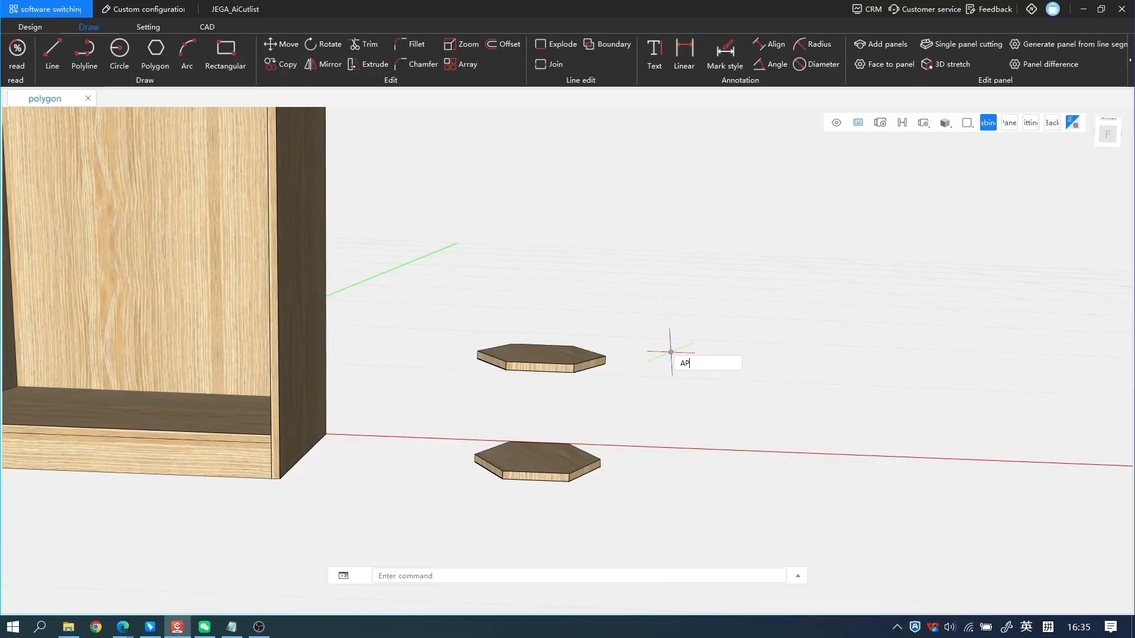
{"action": "key", "text": "Return"}
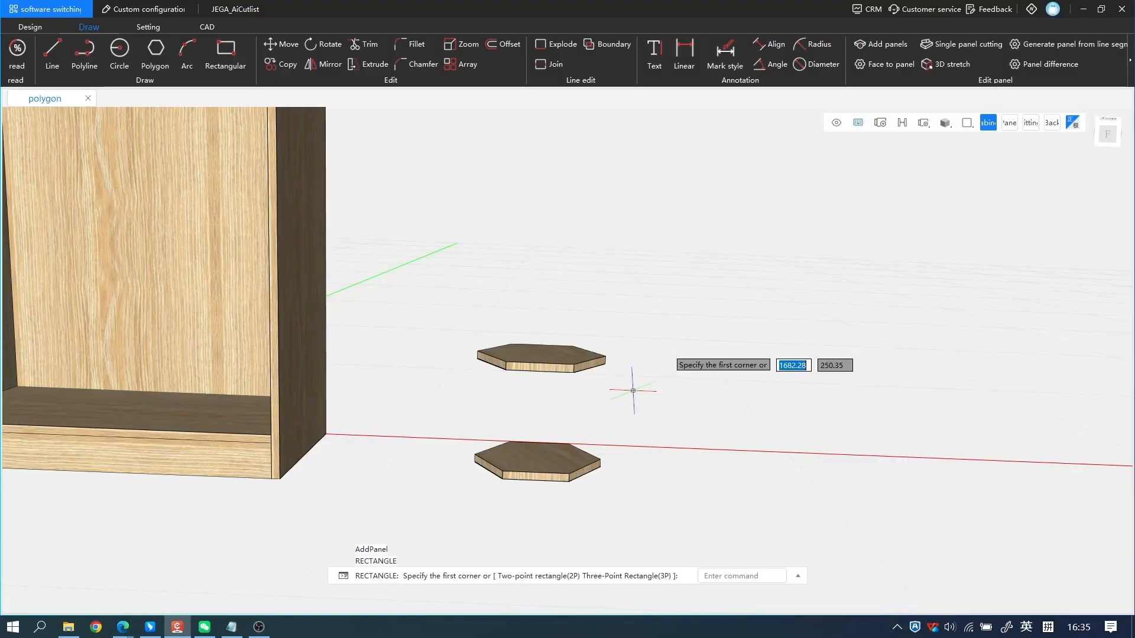
{"action": "left_click", "coordinate": [505, 369]}
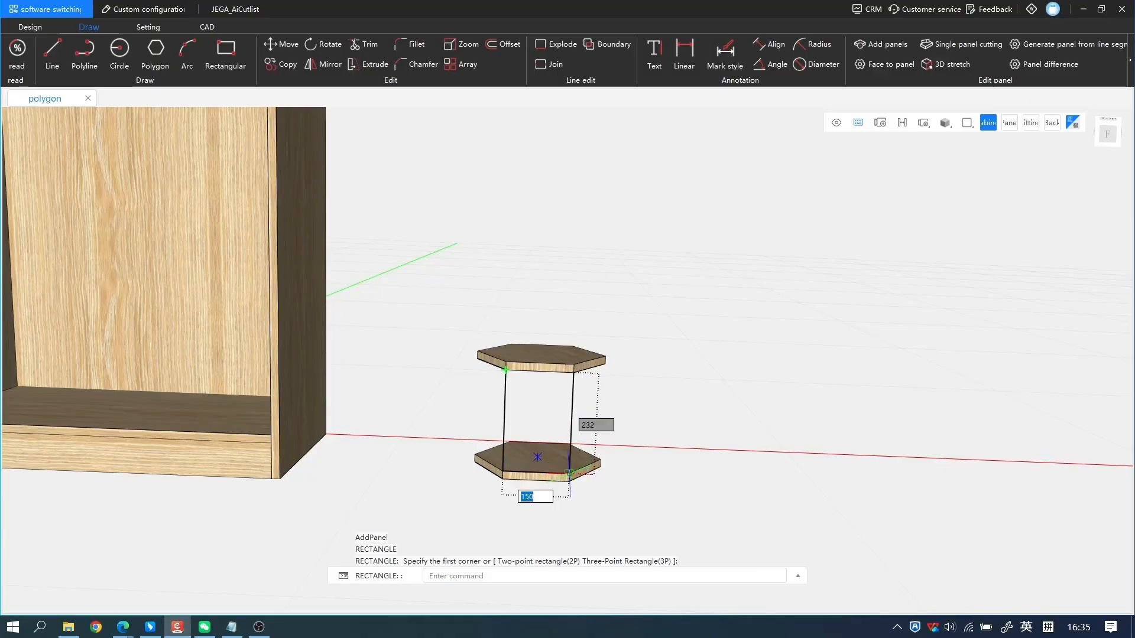
{"action": "left_click", "coordinate": [569, 473]}
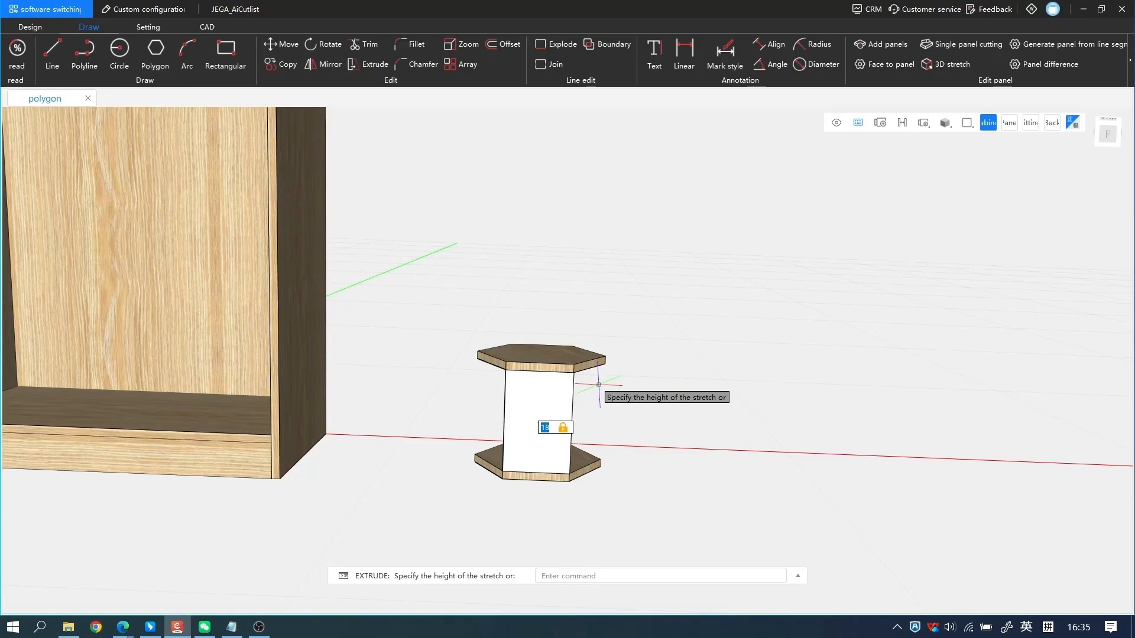
{"action": "key", "text": "Return"}
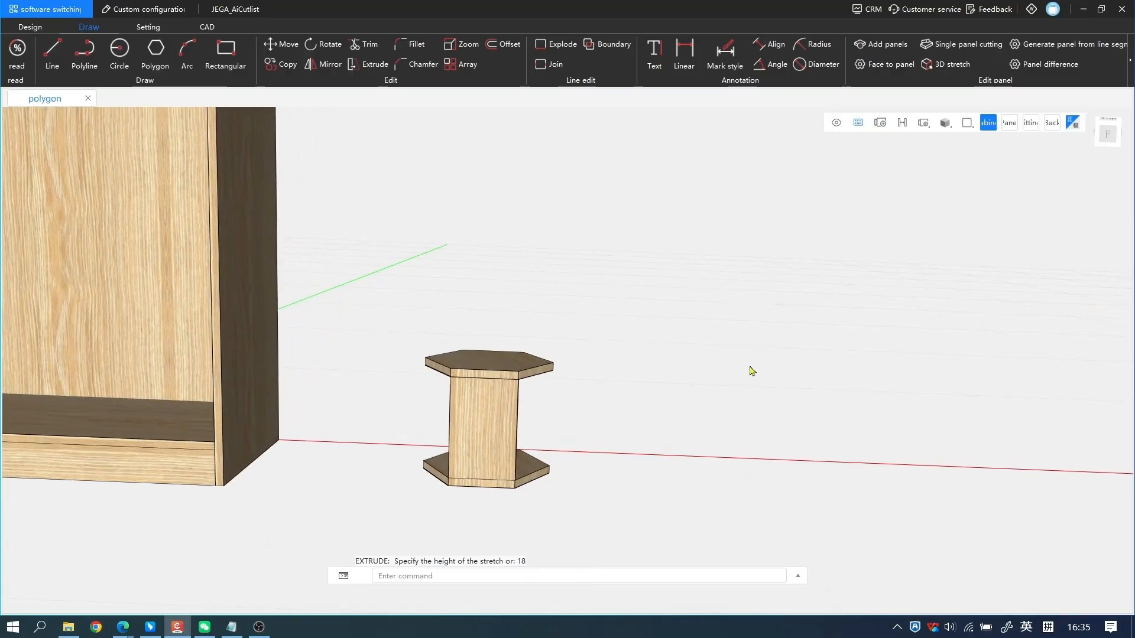
Add a second 18 thick vertical panel between the hexagonal panels along their back-right edges.
{"action": "middle_click_drag", "start_coordinate": [750, 371], "coordinate": [331, 408]}
{"action": "middle_click_drag", "start_coordinate": [582, 380], "coordinate": [507, 376]}
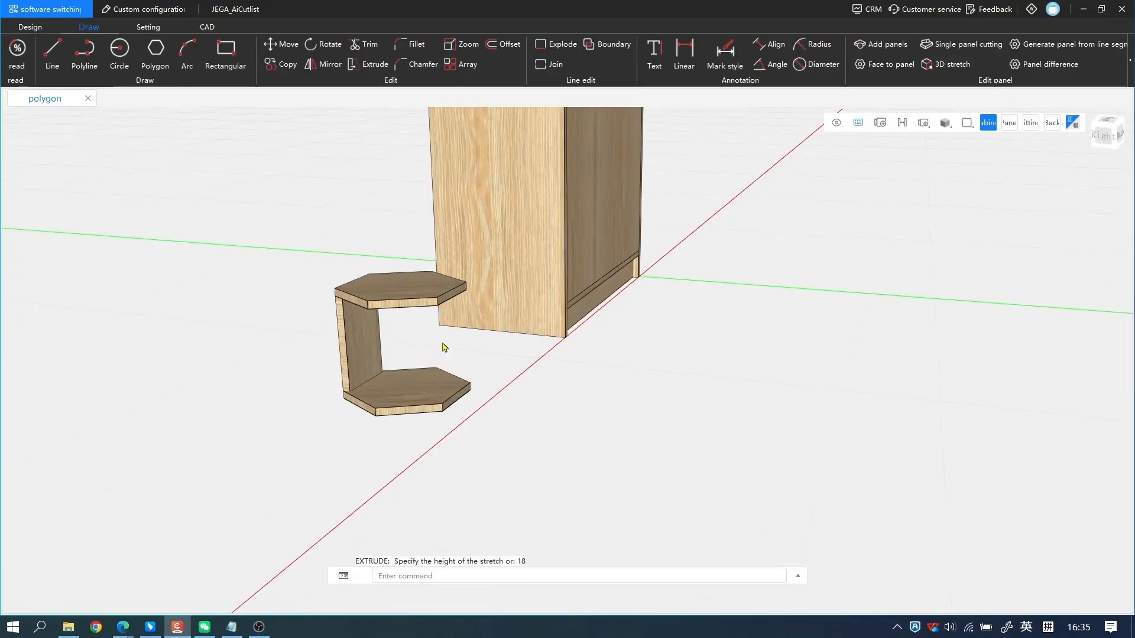
{"action": "scroll", "coordinate": [507, 324], "scroll_direction": "up", "scroll_amount": 3}
{"action": "key", "text": "r"}
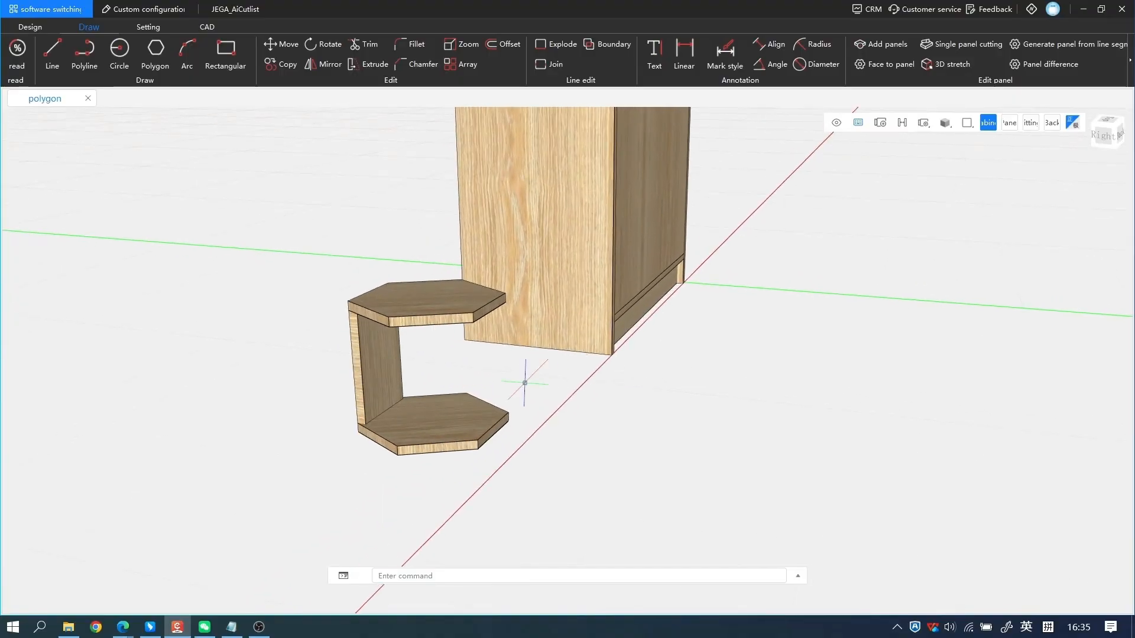
{"action": "left_click", "coordinate": [389, 328]}
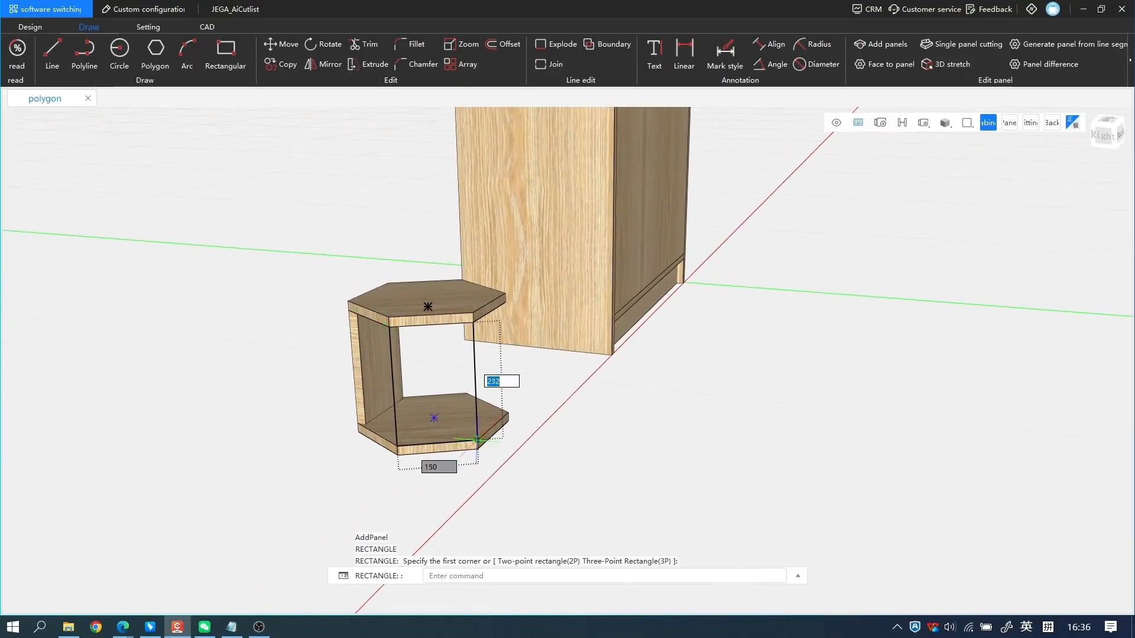
{"action": "left_click", "coordinate": [478, 442]}
{"action": "type", "text": "18"}
{"action": "key", "text": "Return"}
Add a third 18 thick vertical panel between the hexagonal panels along their back-left edges.
{"action": "mouse_move", "coordinate": [547, 357]}
{"action": "middle_mouse_down"}
{"action": "mouse_move", "coordinate": [413, 250]}
{"action": "mouse_move", "coordinate": [319, 198]}
{"action": "middle_mouse_up"}
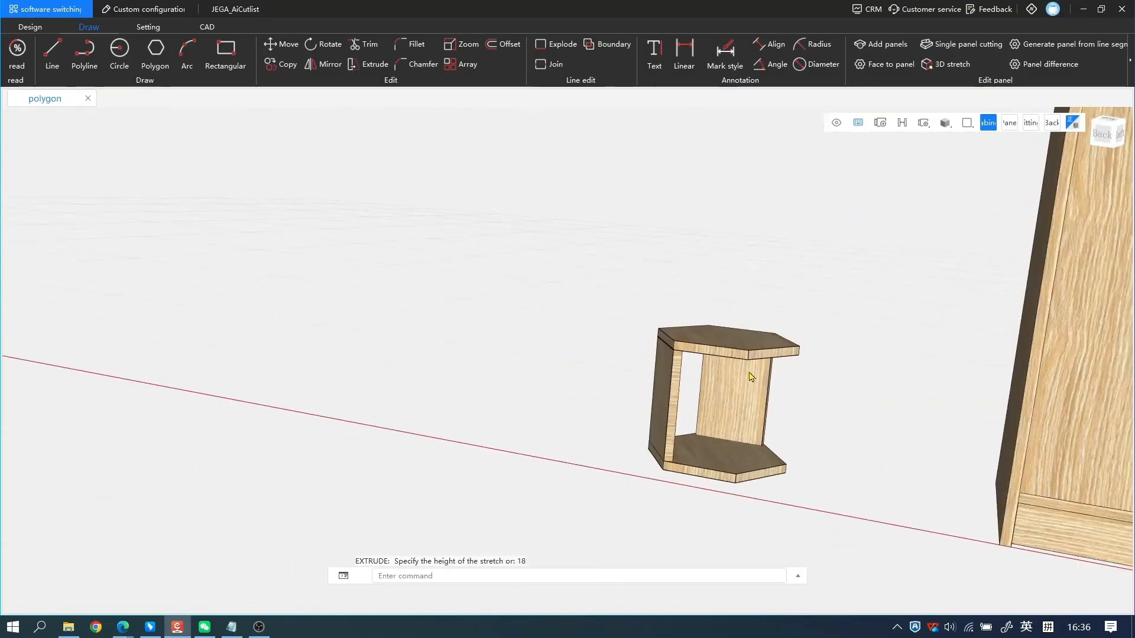
{"action": "key", "text": "space"}
{"action": "left_click", "coordinate": [748, 359]}
{"action": "left_click", "coordinate": [786, 467]}
{"action": "type", "text": "18"}
{"action": "key", "text": "Return"}
{"action": "middle_click_drag", "start_coordinate": [758, 447], "coordinate": [810, 438]}
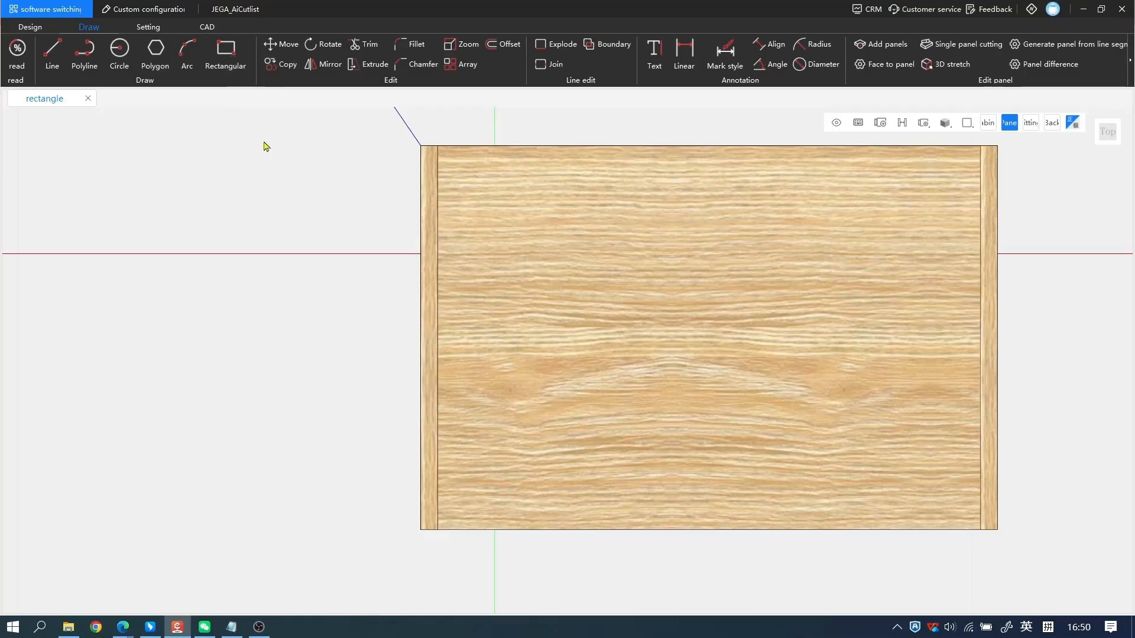
Show the command line and draw a 100 by 150 rectangle on the cabinet's top panel, starting at its back-left corner.
{"action": "key", "text": "ctrl+9"}
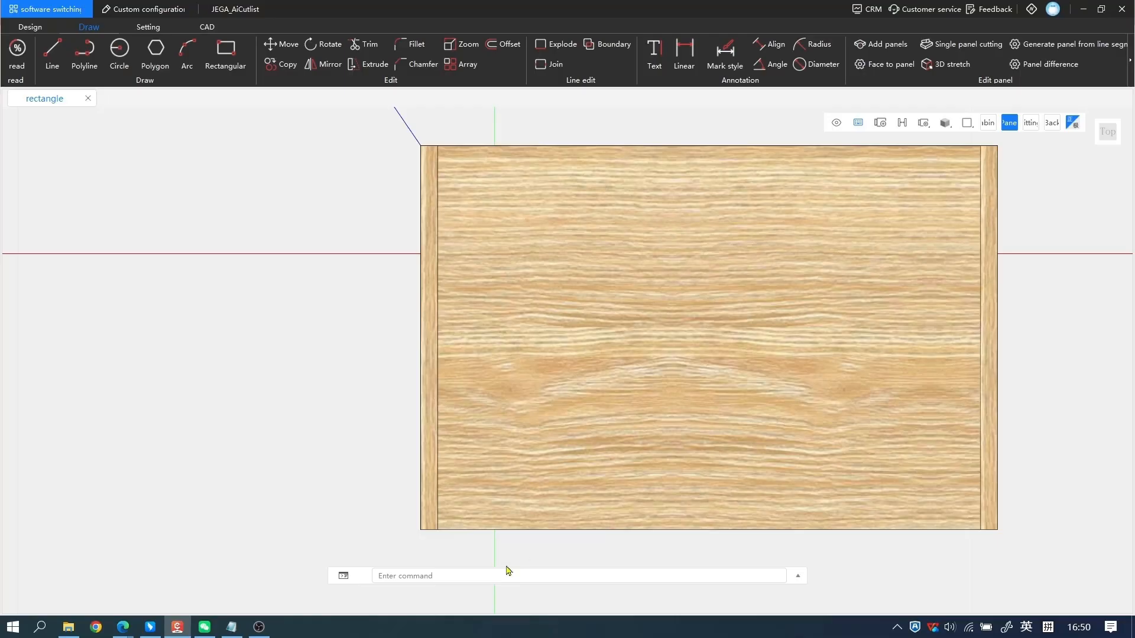
{"action": "middle_click_drag", "start_coordinate": [356, 336], "coordinate": [315, 336]}
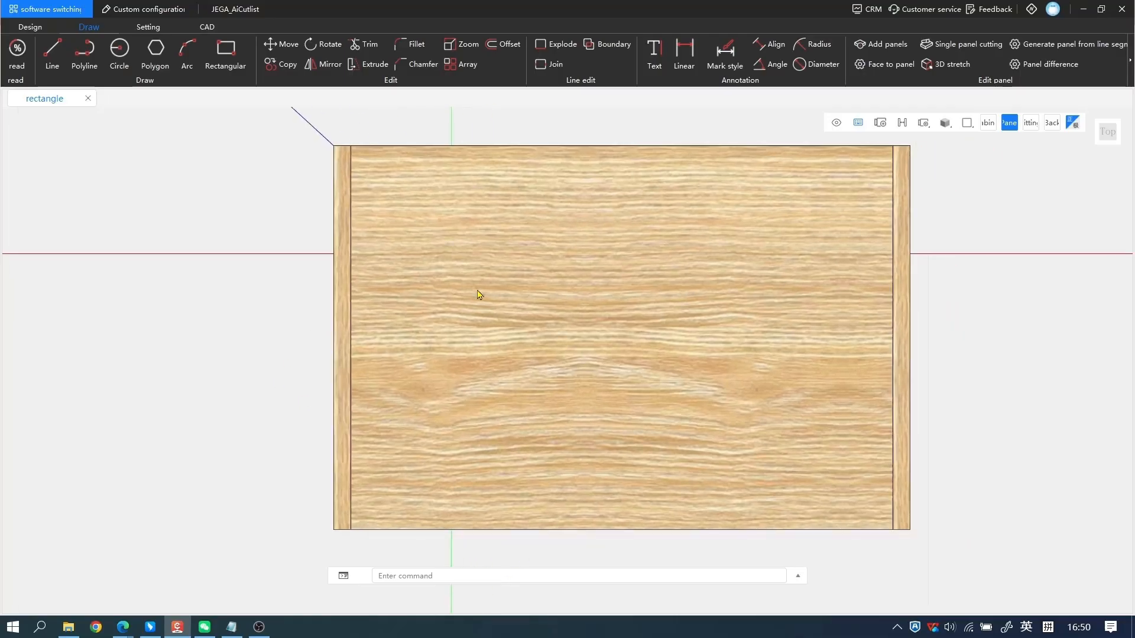
{"action": "type", "text": "REC"}
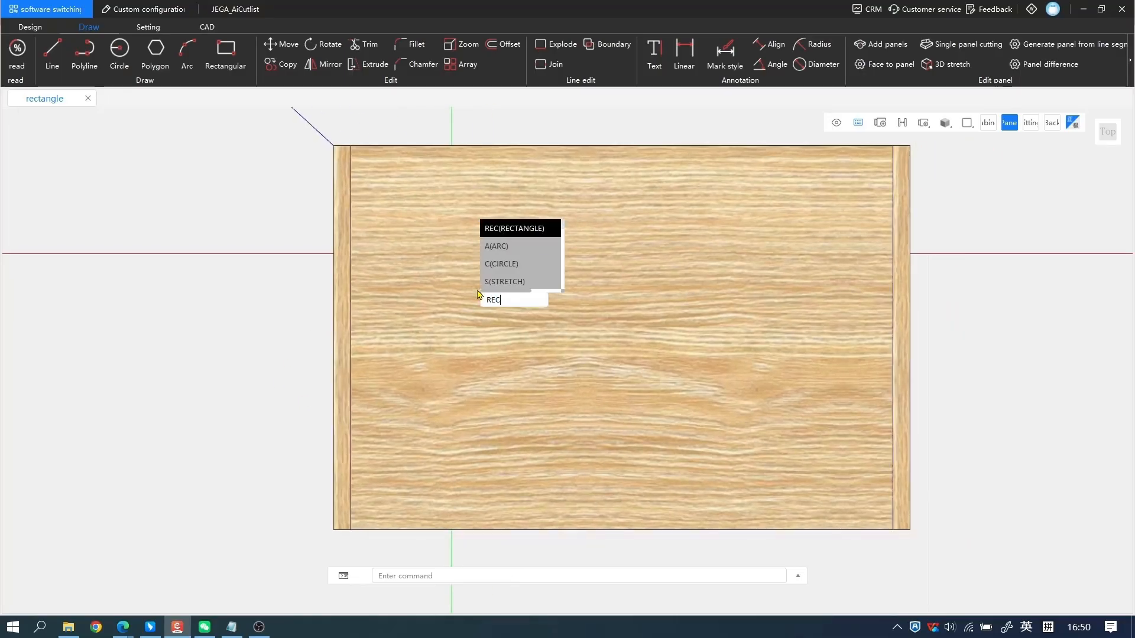
{"action": "key", "text": "Return"}
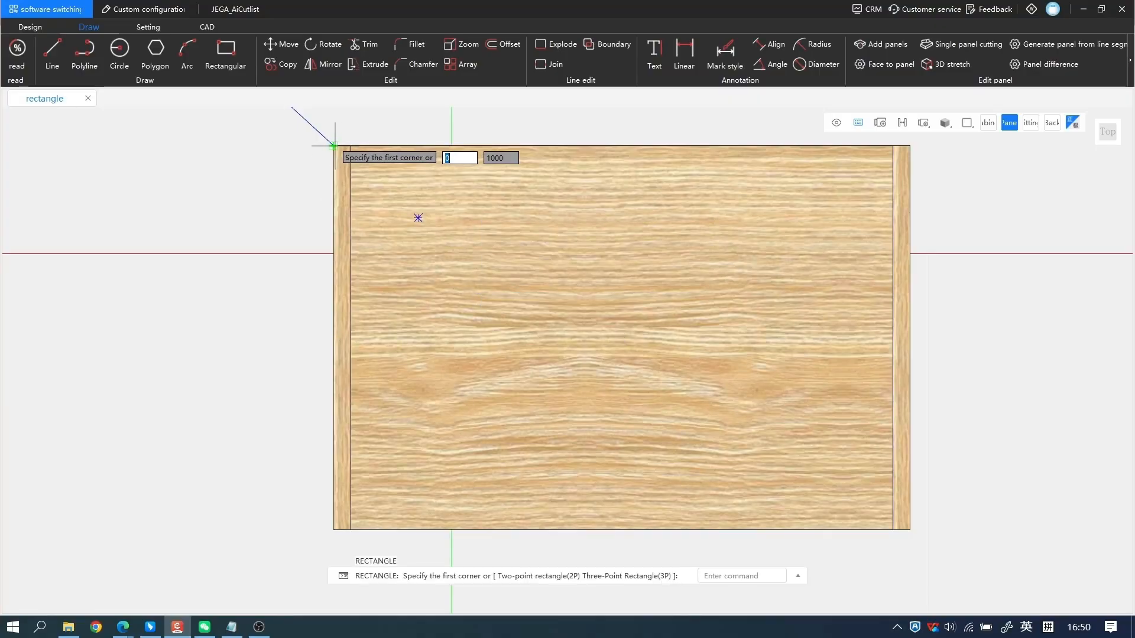
{"action": "scroll", "coordinate": [631, 331], "scroll_direction": "up", "scroll_amount": 2}
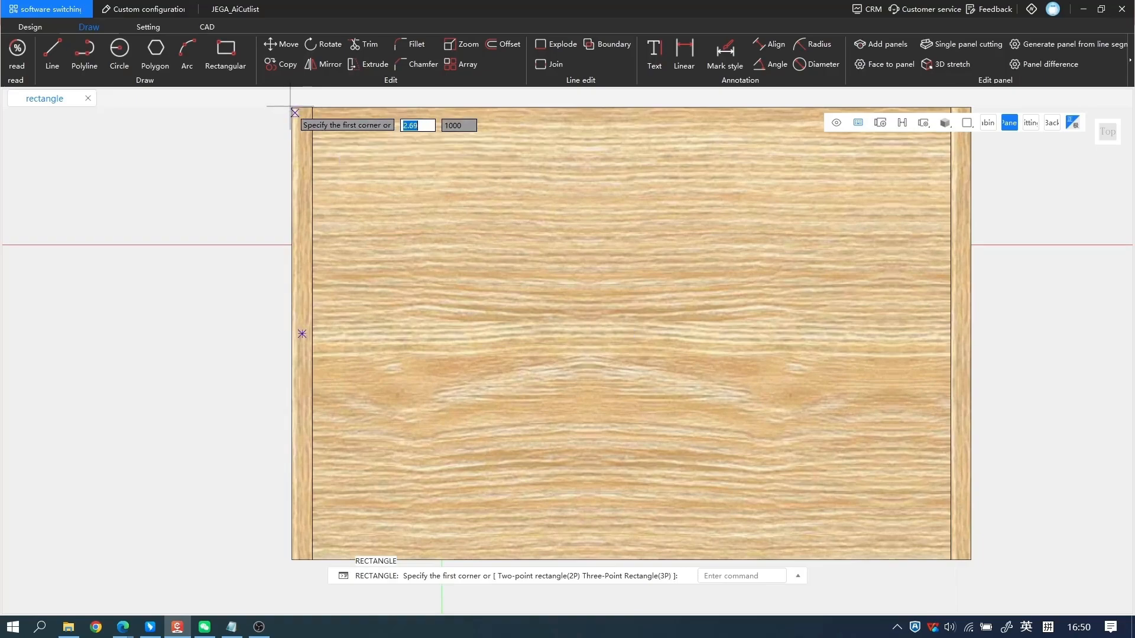
{"action": "left_click", "coordinate": [291, 107]}
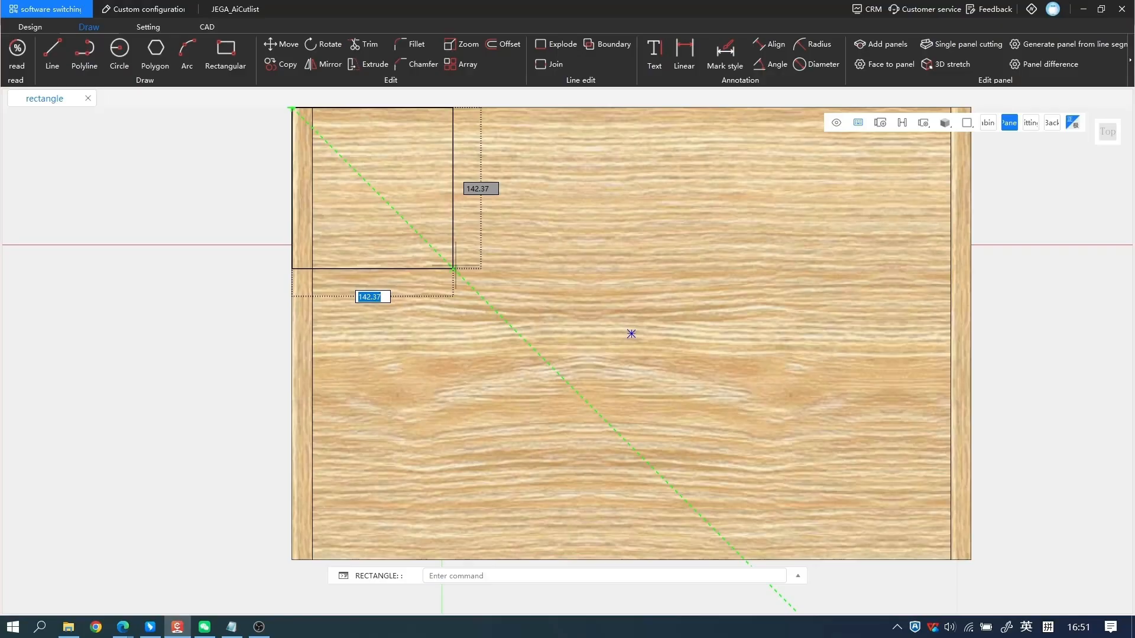
{"action": "type", "text": "100"}
{"action": "key", "text": "Tab"}
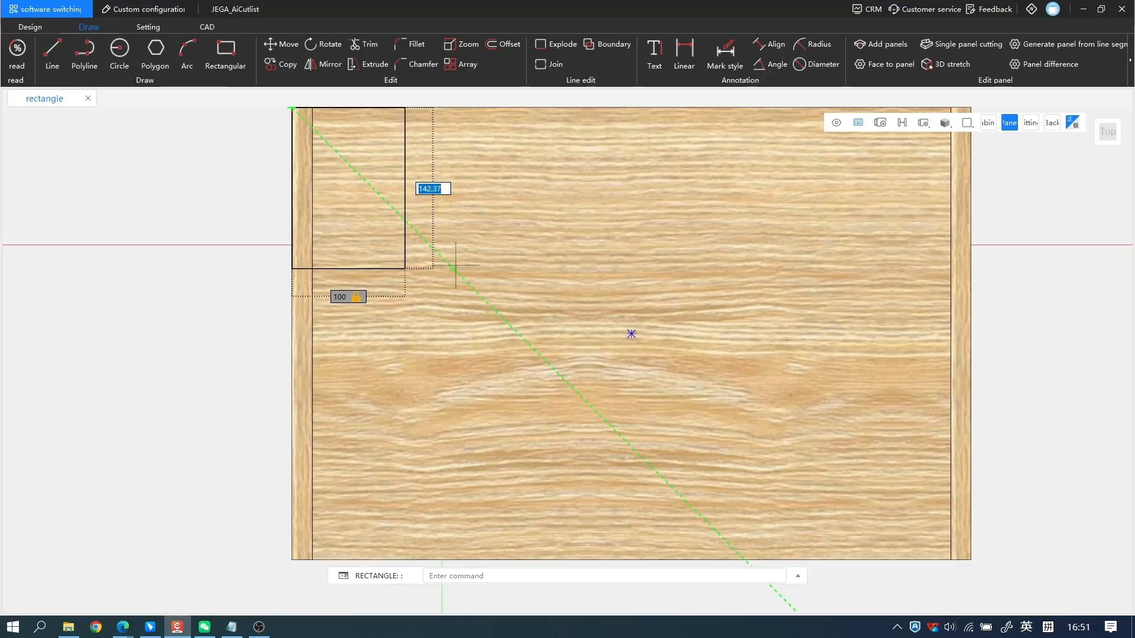
{"action": "type", "text": "150"}
{"action": "key", "text": "Return"}
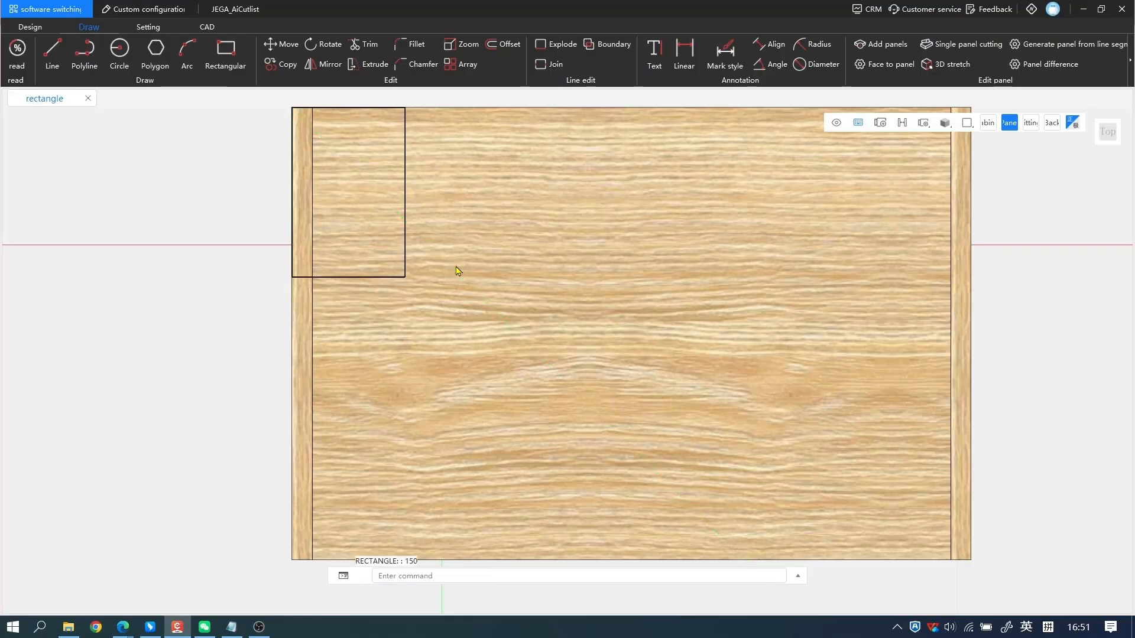
Draw a freehand rectangle about 112 by 86 near the middle of the cabinet's top panel.
{"action": "scroll", "coordinate": [514, 211], "scroll_direction": "down", "scroll_amount": 2}
{"action": "middle_click_drag", "start_coordinate": [516, 211], "coordinate": [512, 271]}
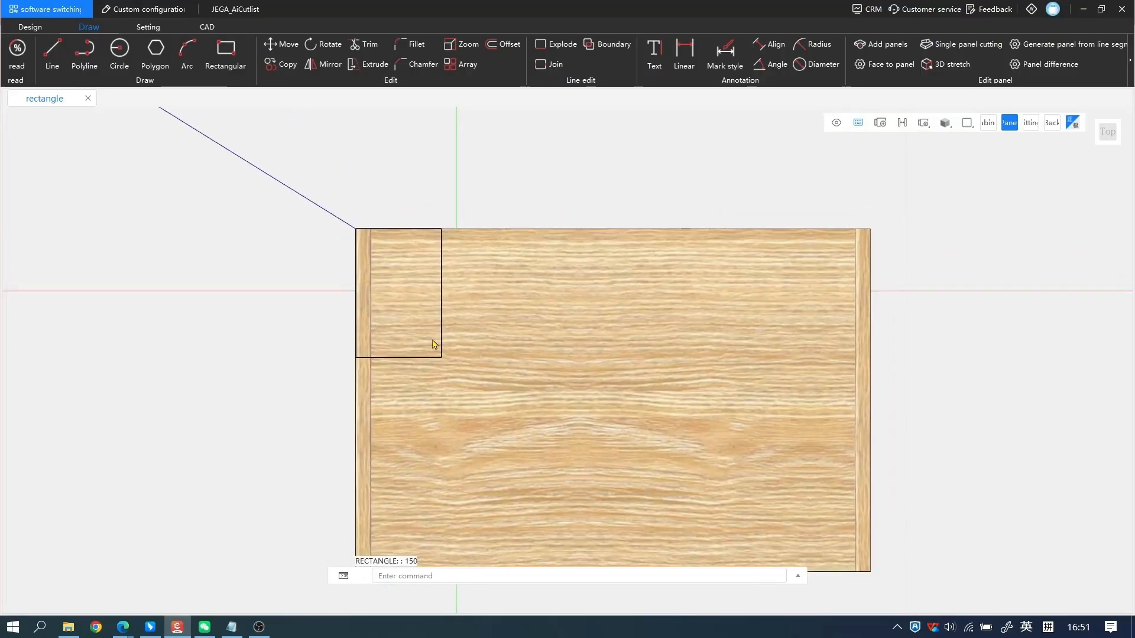
{"action": "scroll", "coordinate": [591, 317], "scroll_direction": "up", "scroll_amount": 2}
{"action": "middle_click_drag", "start_coordinate": [590, 317], "coordinate": [567, 259]}
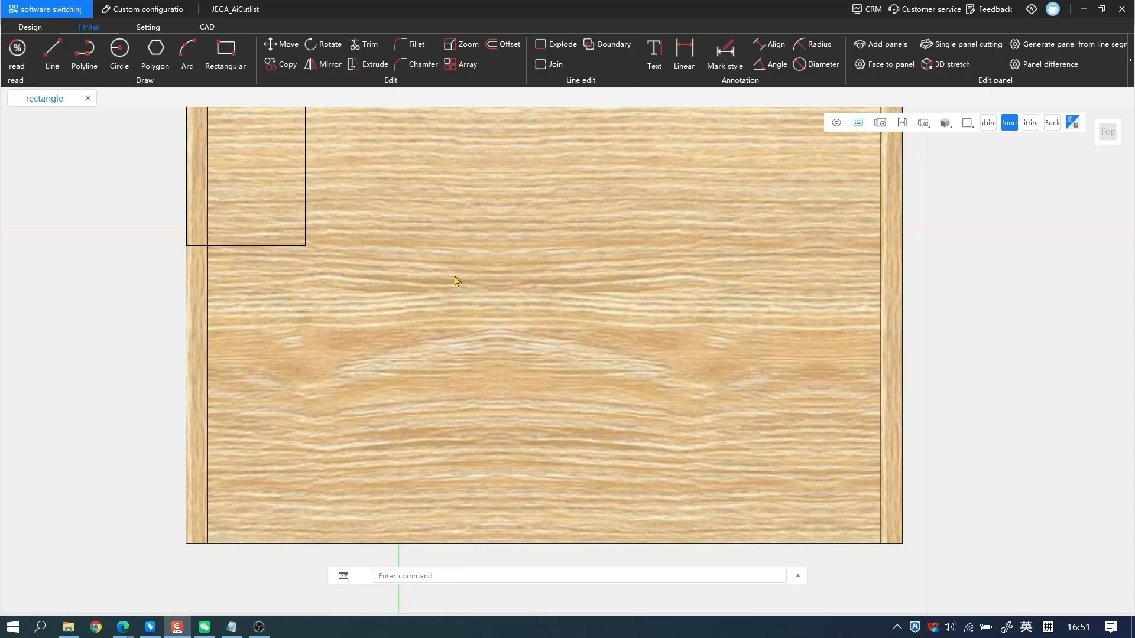
{"action": "key", "text": "space"}
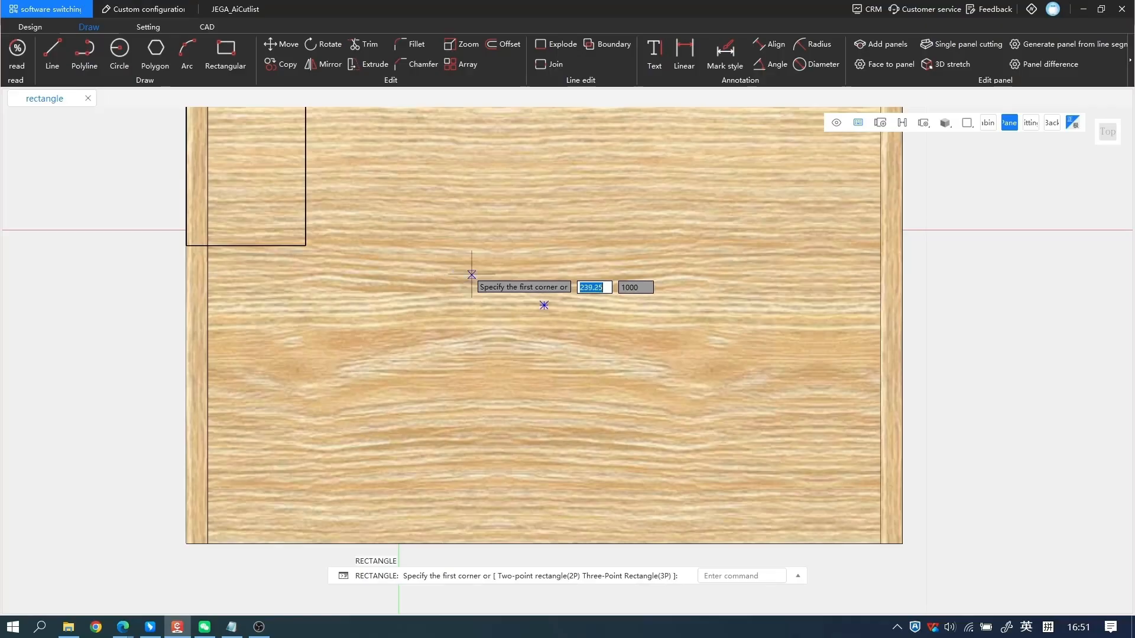
{"action": "left_click", "coordinate": [429, 246]}
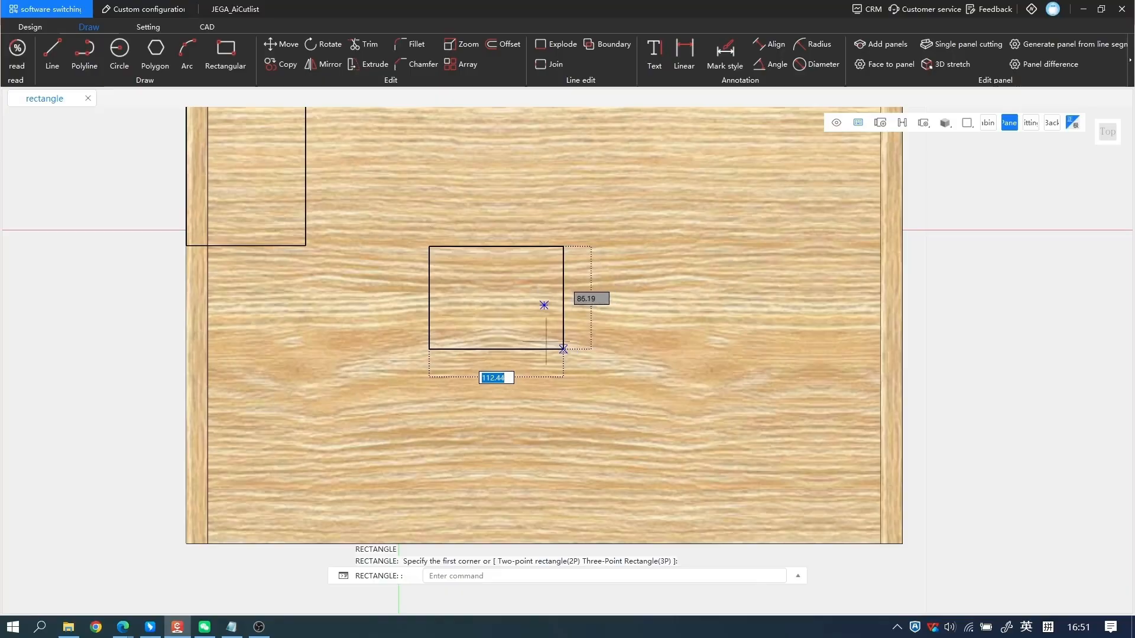
{"action": "left_click", "coordinate": [563, 349]}
Show the auxiliary lines and draw a 20 by 12 rectangle between their intersections on the top panel's front edge.
{"action": "middle_click_drag", "start_coordinate": [537, 319], "coordinate": [466, 241]}
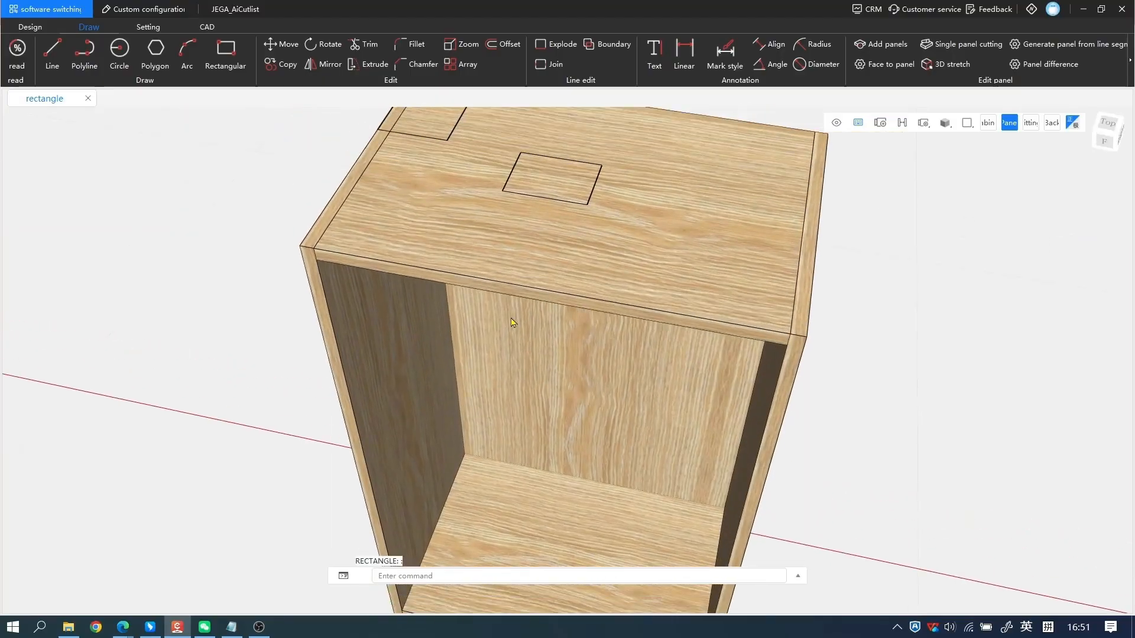
{"action": "middle_click_drag", "start_coordinate": [511, 322], "coordinate": [526, 237]}
{"action": "mouse_move", "coordinate": [550, 281]}
{"action": "middle_mouse_down"}
{"action": "mouse_move", "coordinate": [499, 271]}
{"action": "mouse_move", "coordinate": [532, 303]}
{"action": "mouse_move", "coordinate": [520, 248]}
{"action": "mouse_move", "coordinate": [530, 205]}
{"action": "middle_mouse_up"}
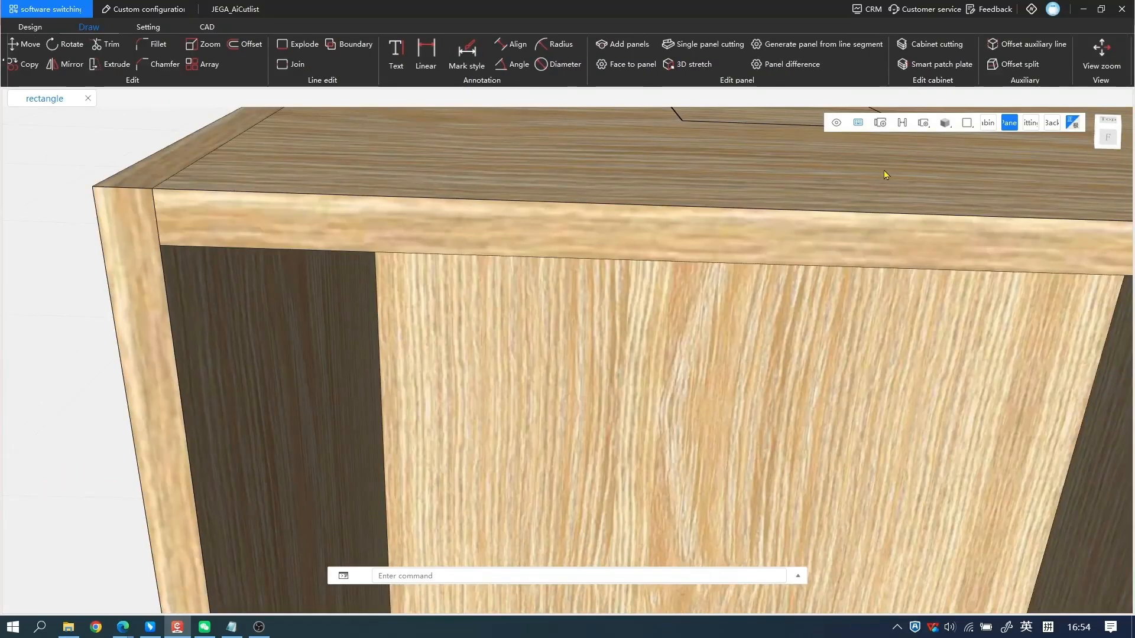
{"action": "left_click", "coordinate": [836, 123]}
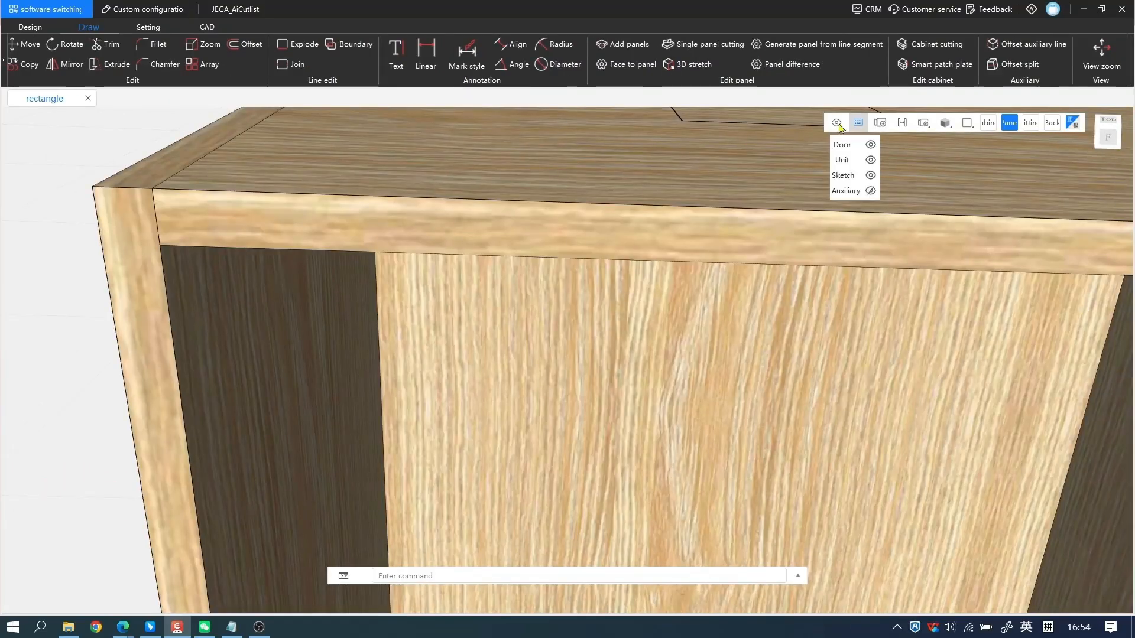
{"action": "left_click", "coordinate": [870, 191]}
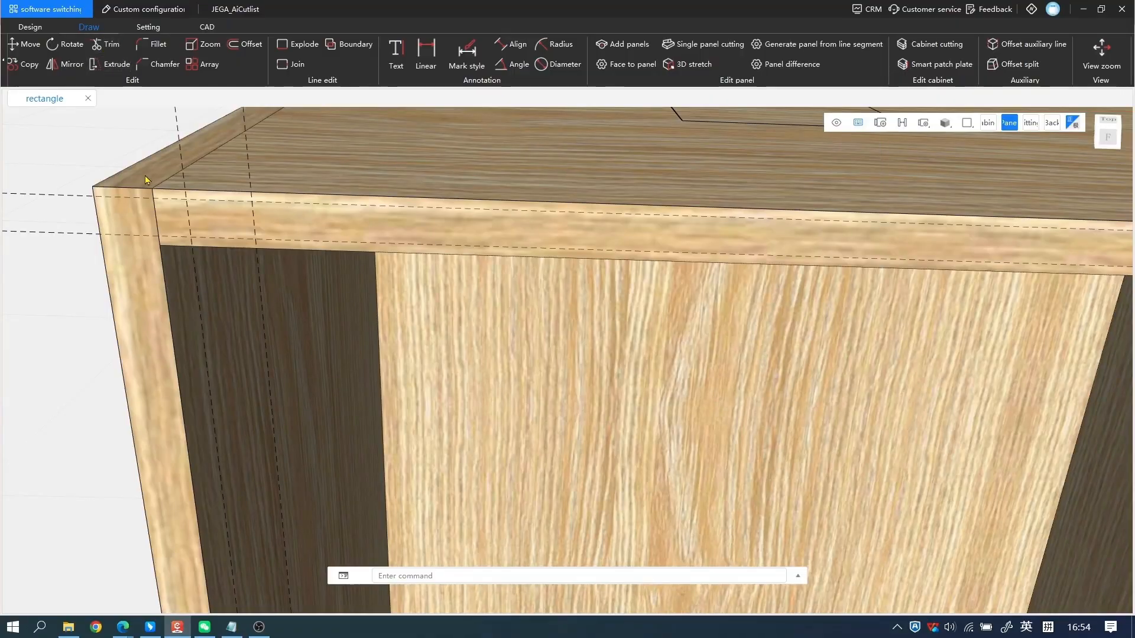
{"action": "type", "text": "REC"}
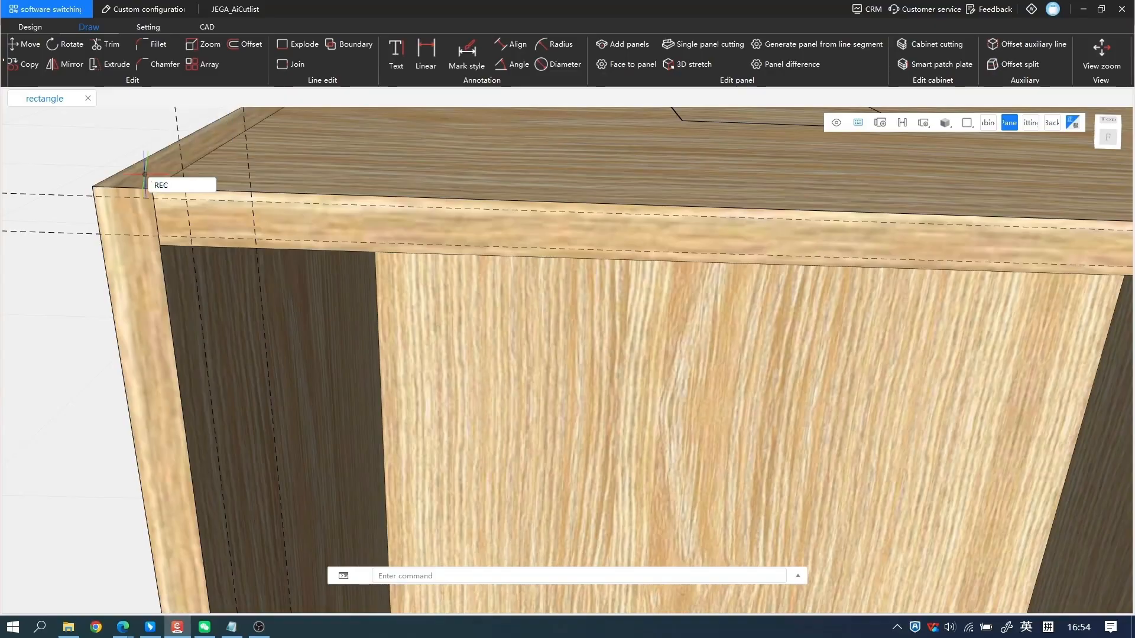
{"action": "key", "text": "Return"}
{"action": "scroll", "coordinate": [187, 194], "scroll_direction": "up", "scroll_amount": 2}
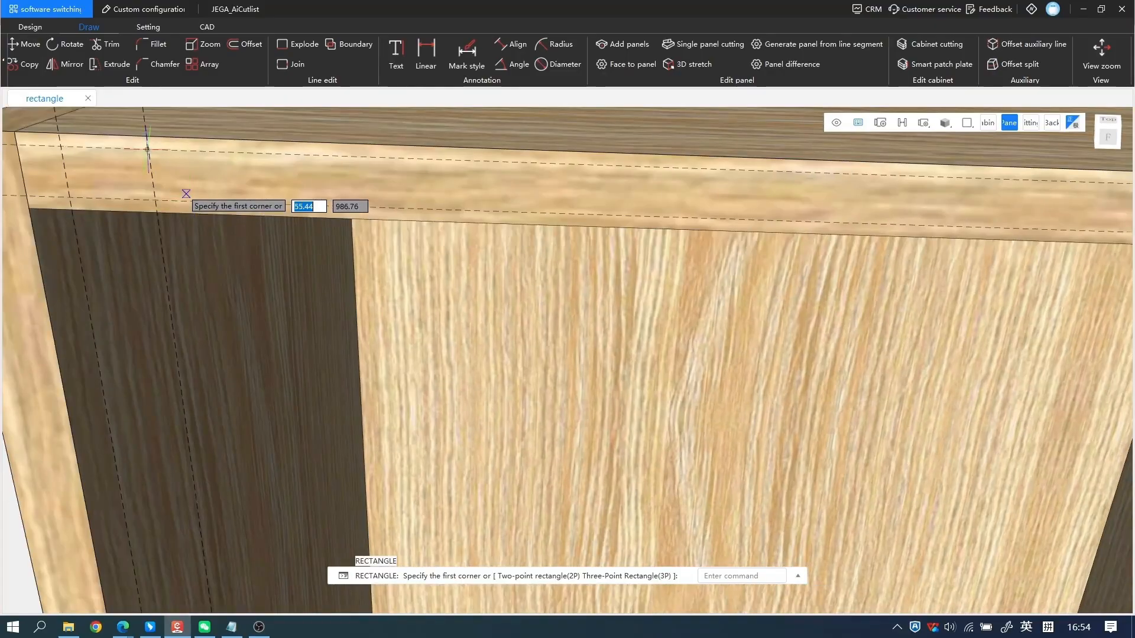
{"action": "left_click", "coordinate": [61, 146]}
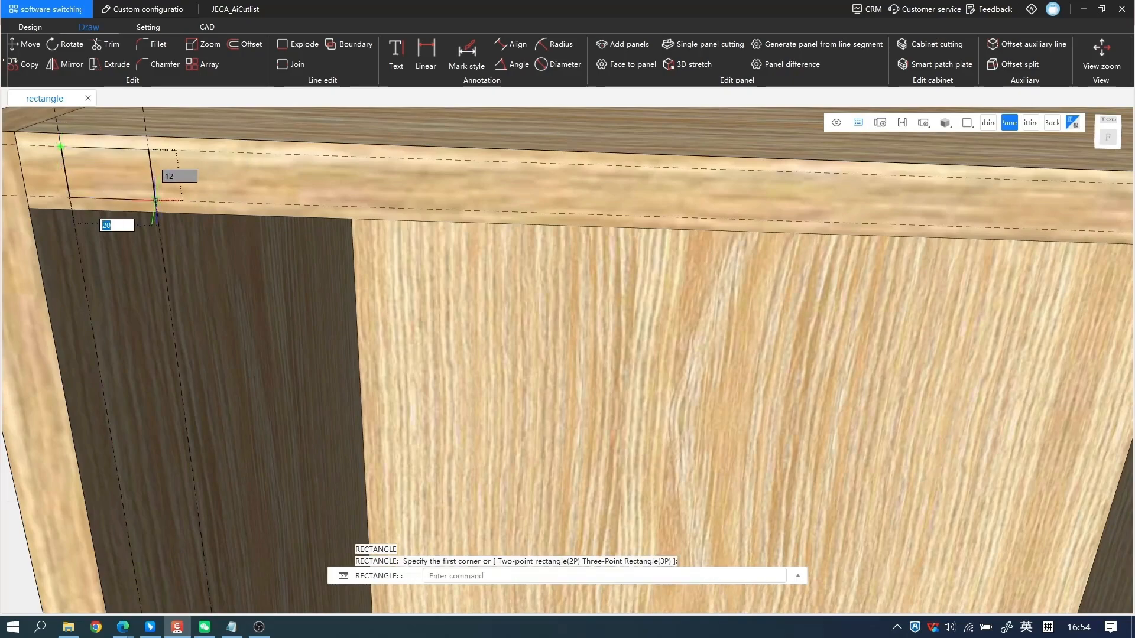
{"action": "left_click", "coordinate": [155, 200]}
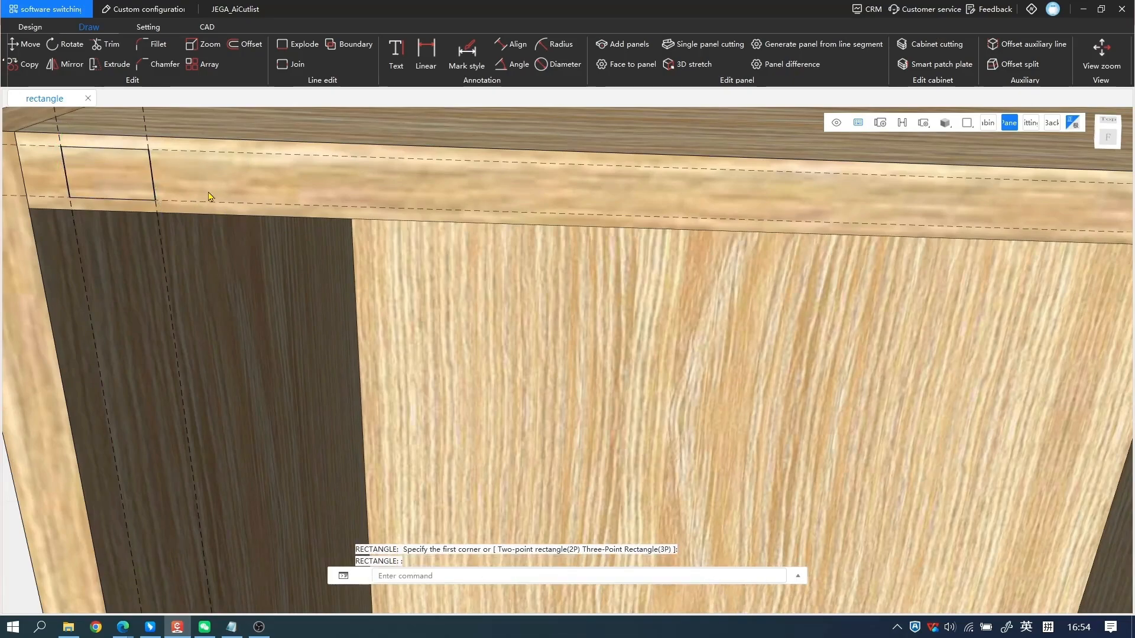
Cut the small rectangle 50 deep into the top panel's front edge with 3D stretch.
{"action": "middle_click_drag", "start_coordinate": [209, 193], "coordinate": [472, 207]}
{"action": "middle_click_drag", "start_coordinate": [652, 185], "coordinate": [528, 195]}
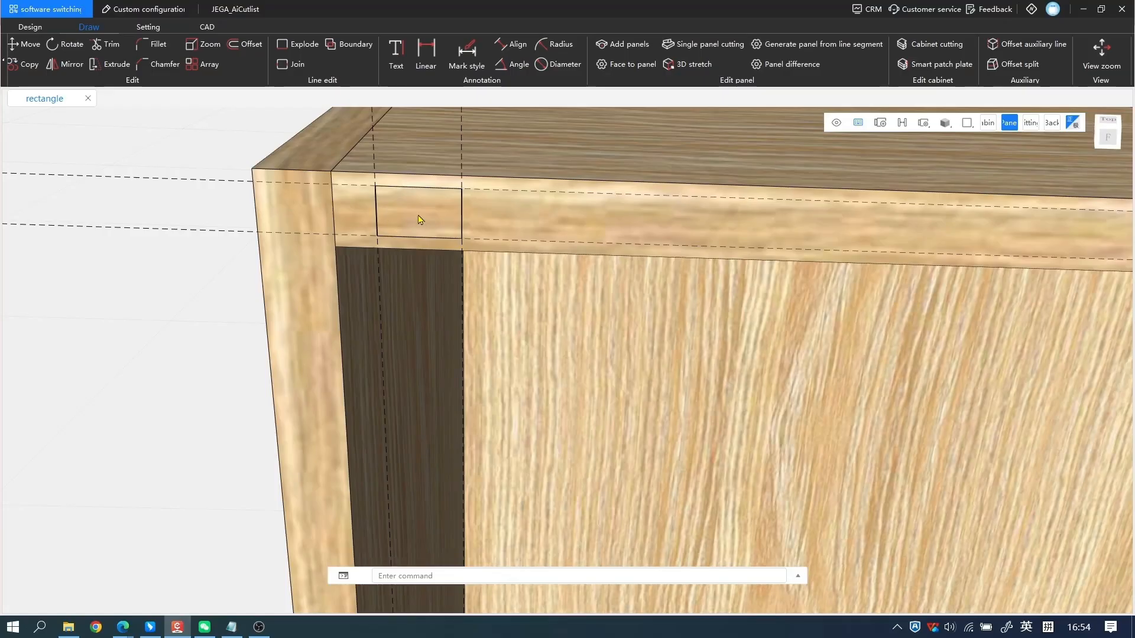
{"action": "left_click", "coordinate": [680, 62]}
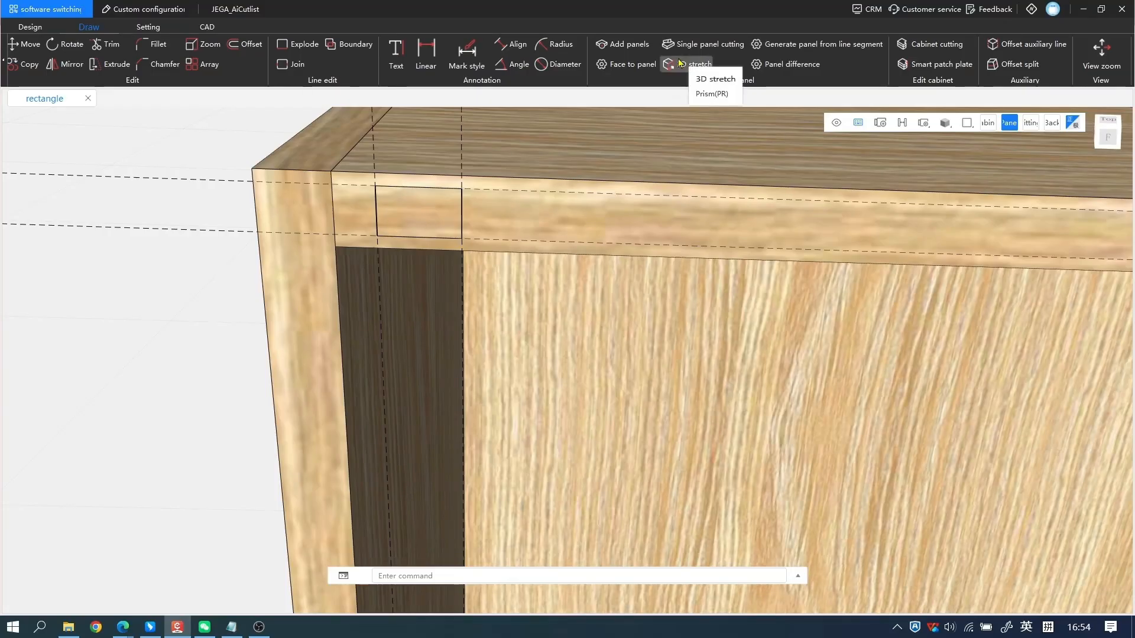
{"action": "left_click", "coordinate": [712, 93]}
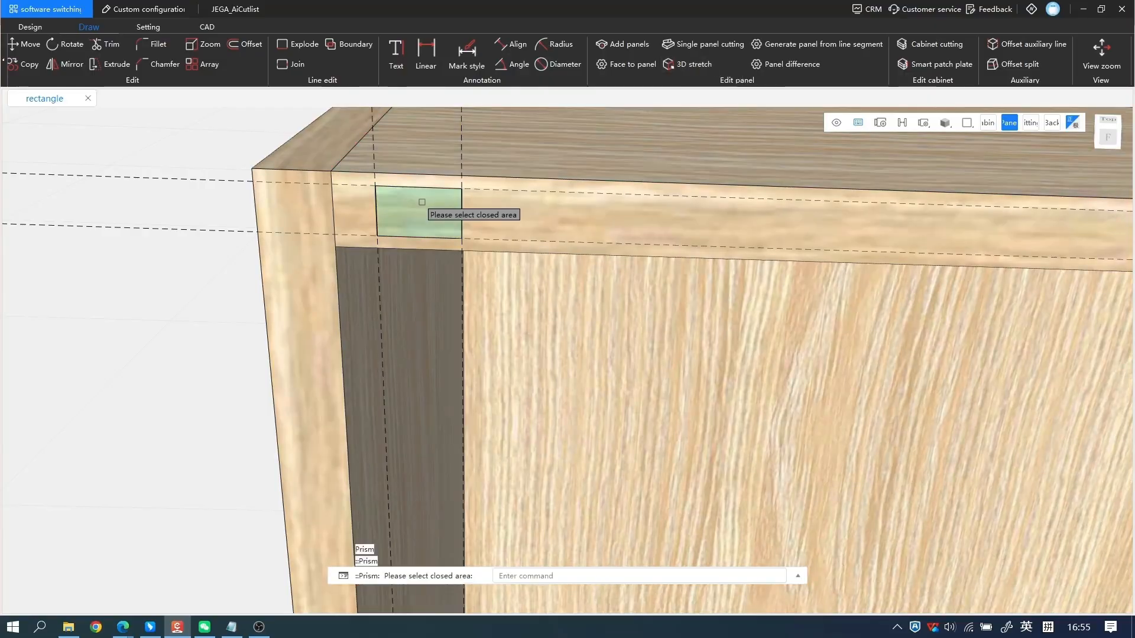
{"action": "left_click", "coordinate": [422, 202]}
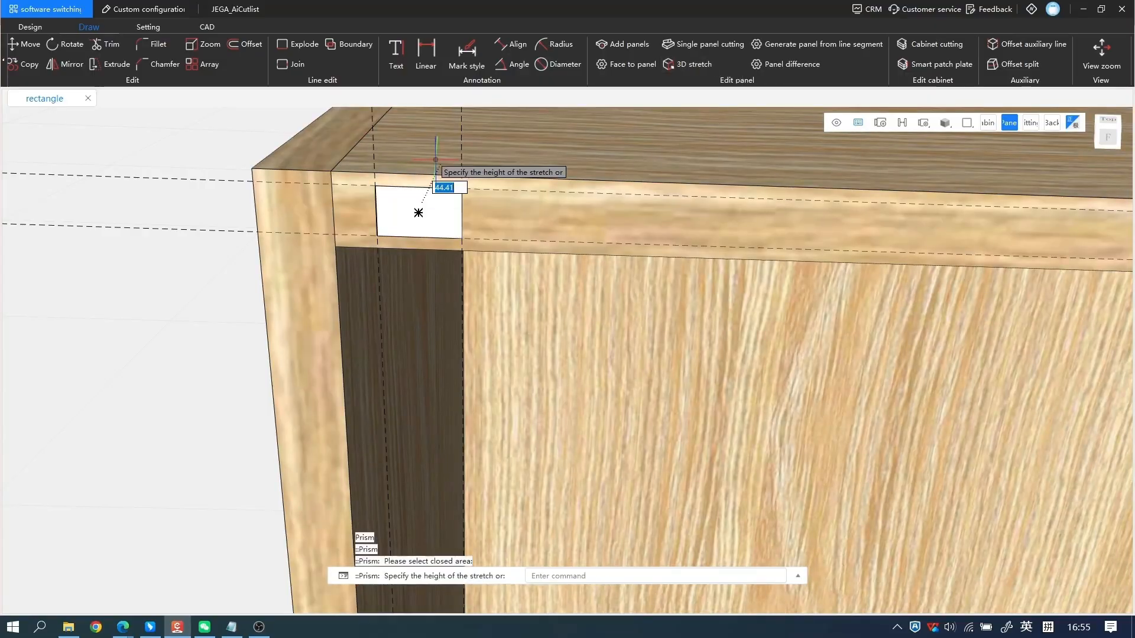
{"action": "type", "text": "50"}
{"action": "key", "text": "Return"}
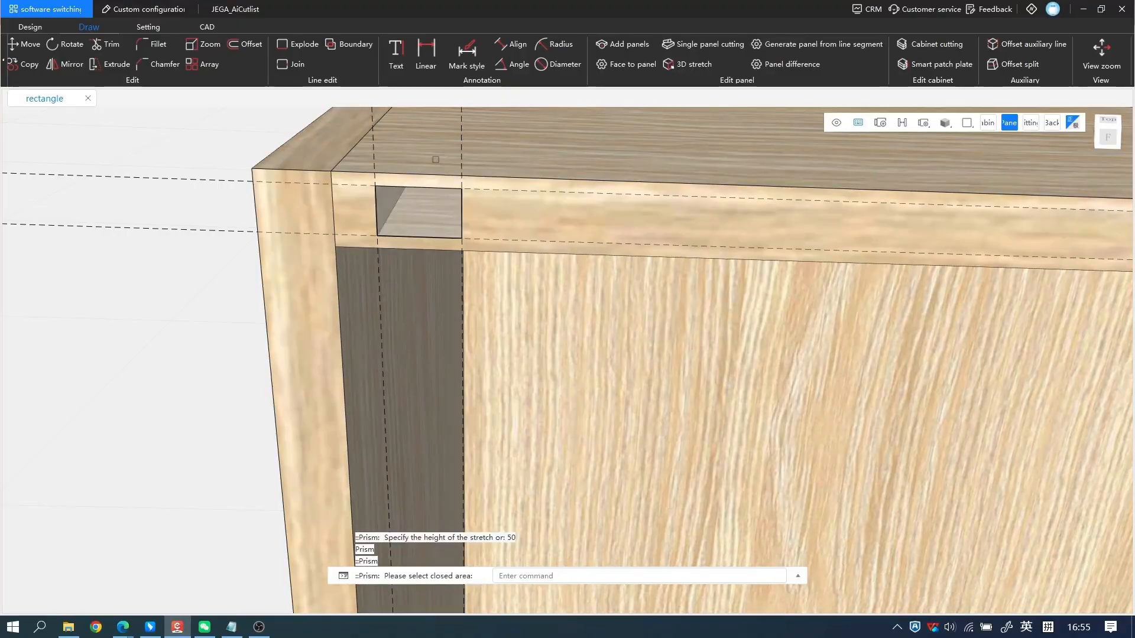
{"action": "middle_click_drag", "start_coordinate": [418, 229], "coordinate": [442, 169]}
{"action": "key", "text": "Escape"}
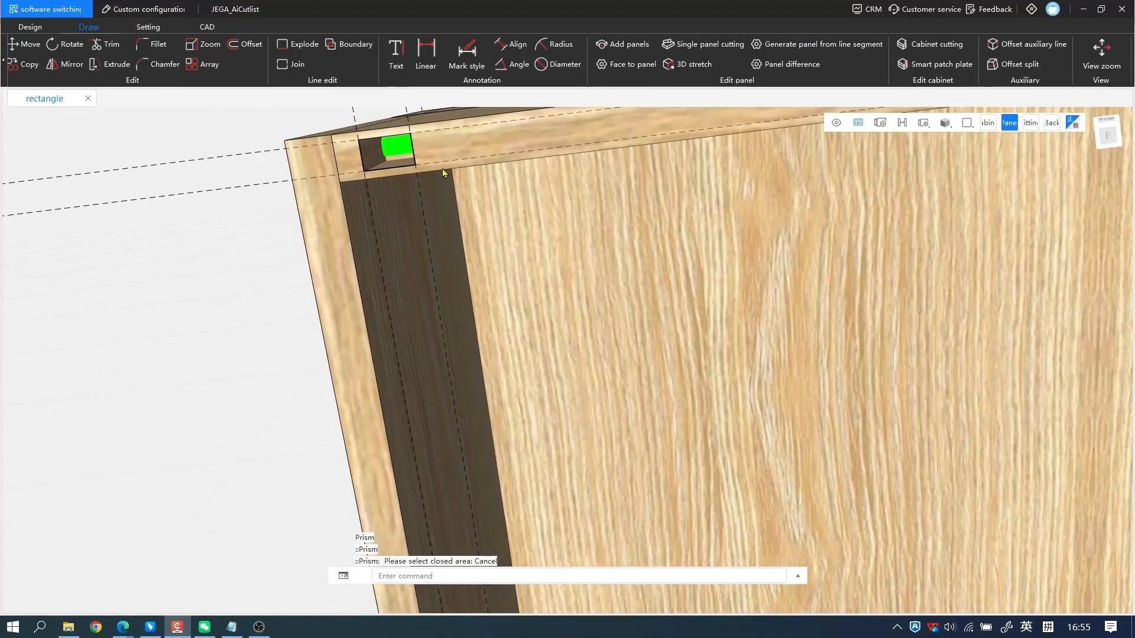
Draw a rectangle about 63 wide and 101 high on the left side panel's outer face, starting from its front edge, and select it.
{"action": "middle_click_drag", "start_coordinate": [540, 173], "coordinate": [866, 311]}
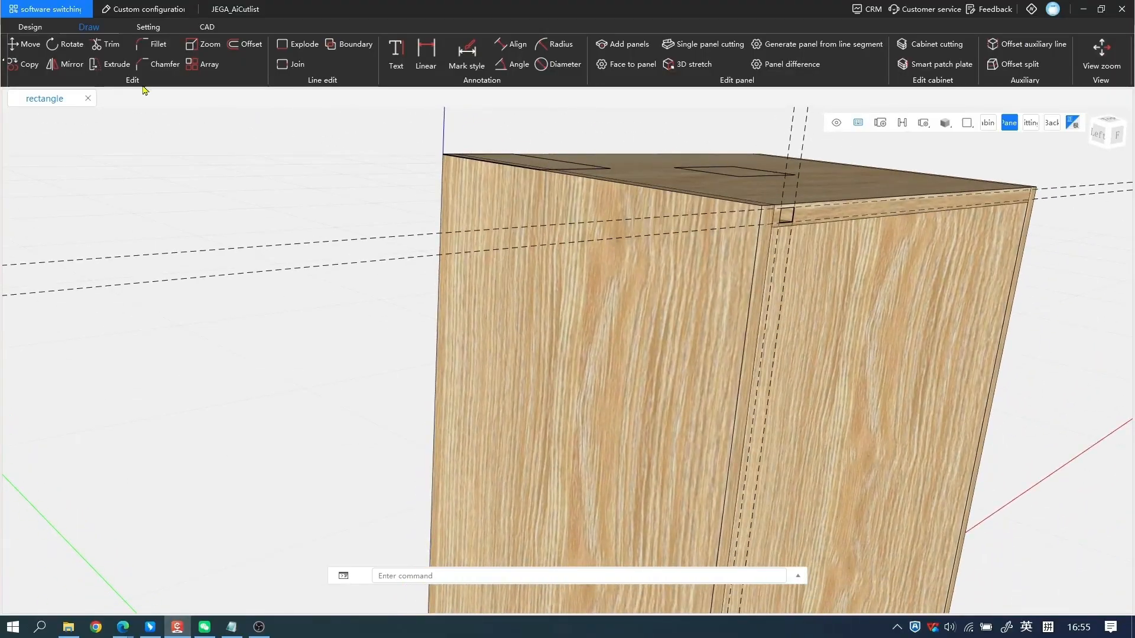
{"action": "type", "text": "REC"}
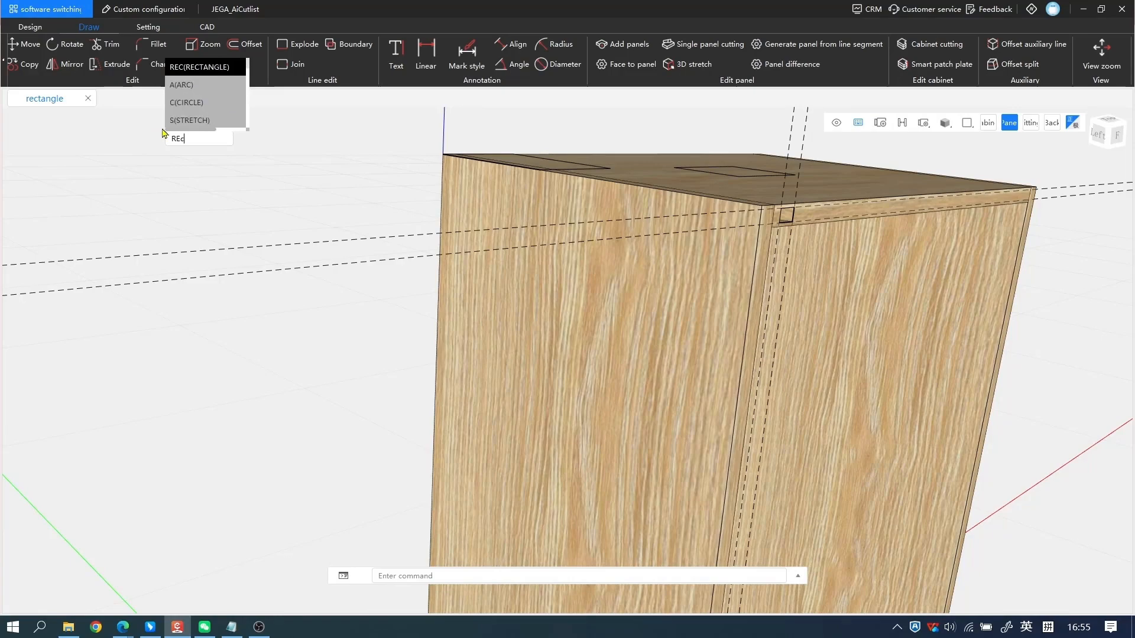
{"action": "key", "text": "Return"}
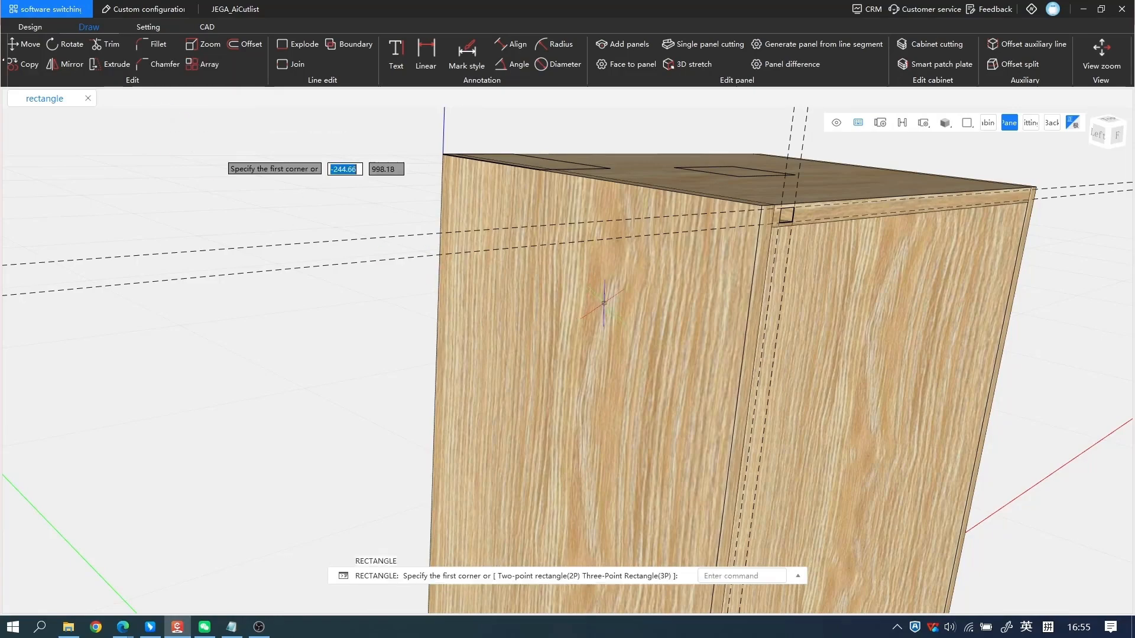
{"action": "left_click", "coordinate": [744, 333]}
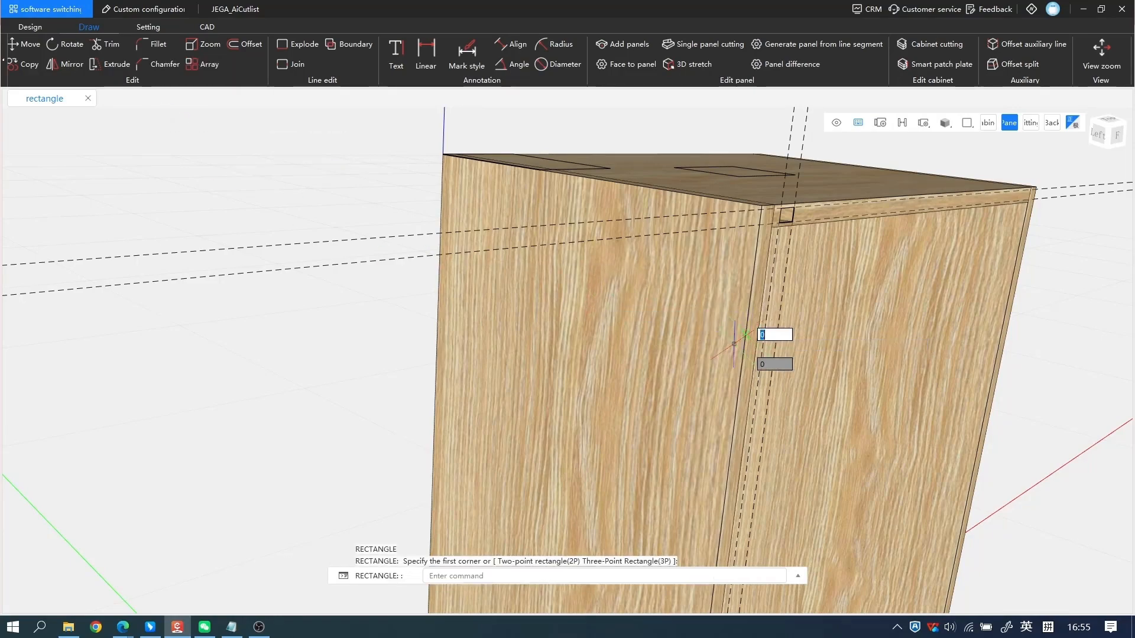
{"action": "left_click", "coordinate": [672, 428]}
{"action": "left_click", "coordinate": [716, 327]}
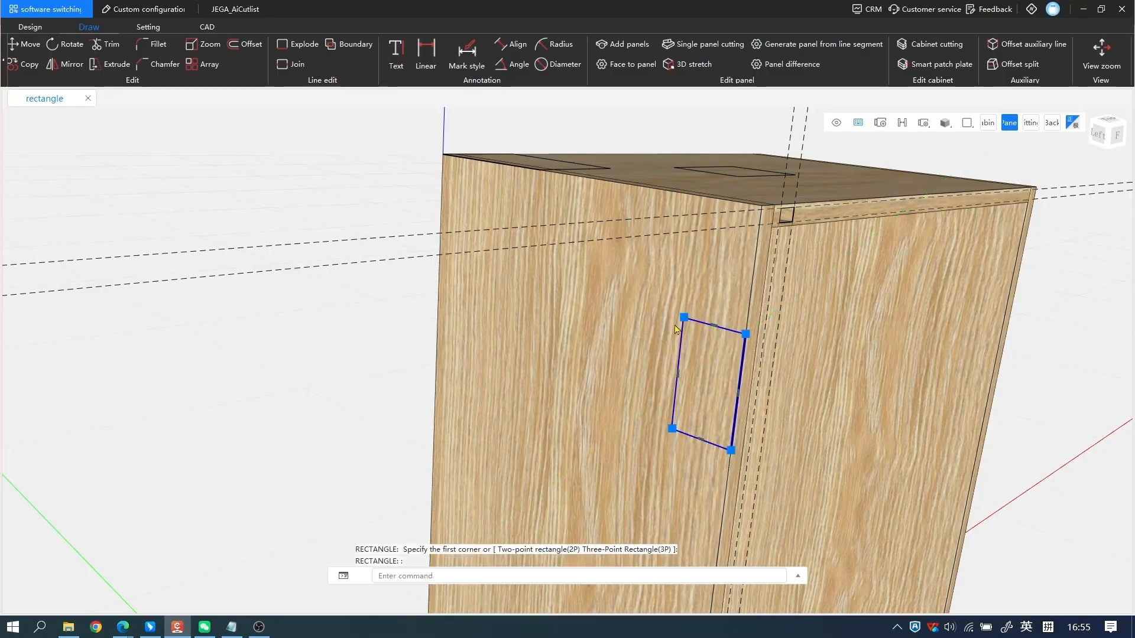